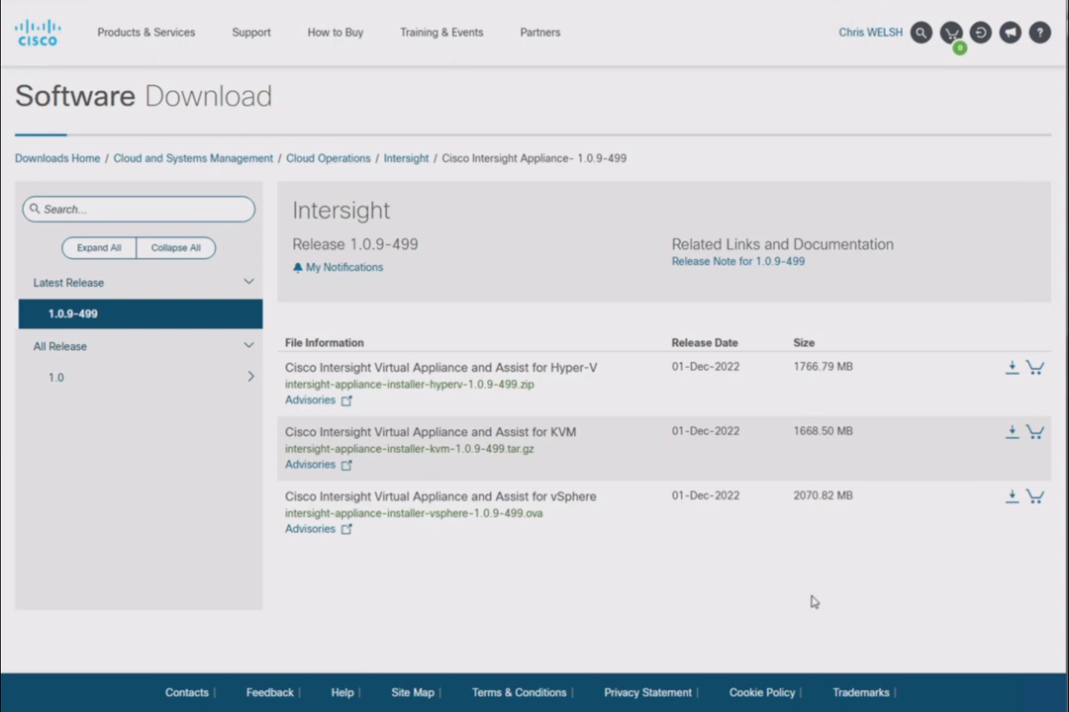
Download the Cisco Intersight Virtual Appliance and Assist installer for vSphere, intersight-appliance-installer-vsphere-1.0.9-499.ova
{"action": "left_click", "coordinate": [1012, 505]}
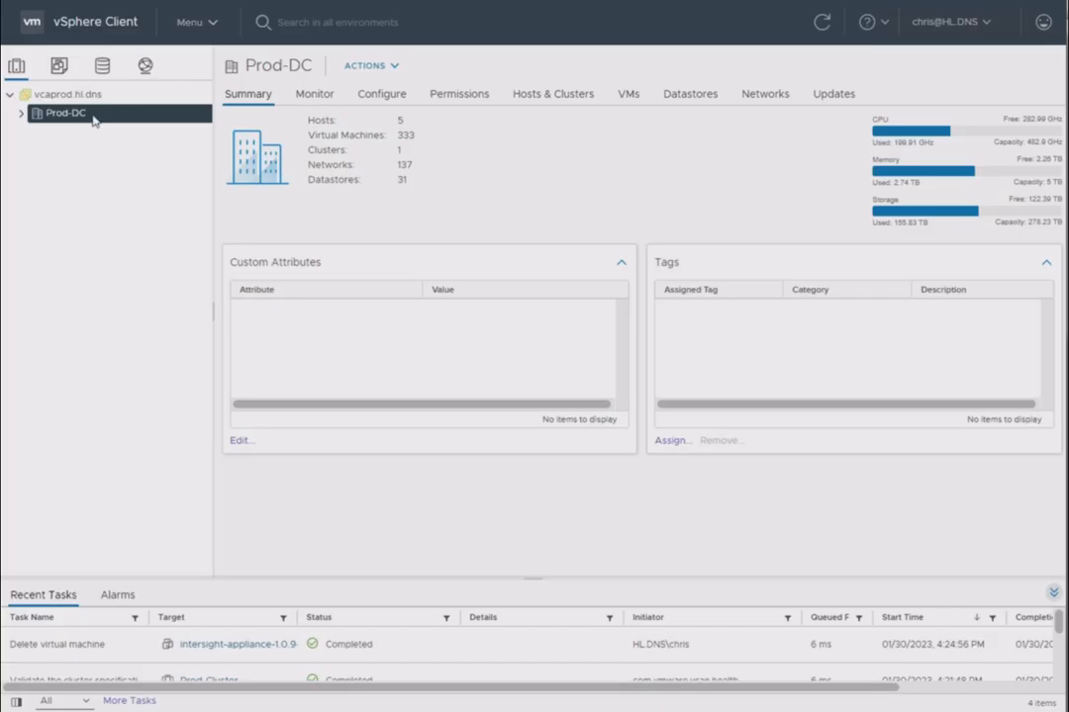
In vSphere Client, start deploying an OVF template on Prod-DC from the local file intersight-appliance-installer-vsphere-1.0.9-499.ova
{"action": "right_click", "coordinate": [94, 117]}
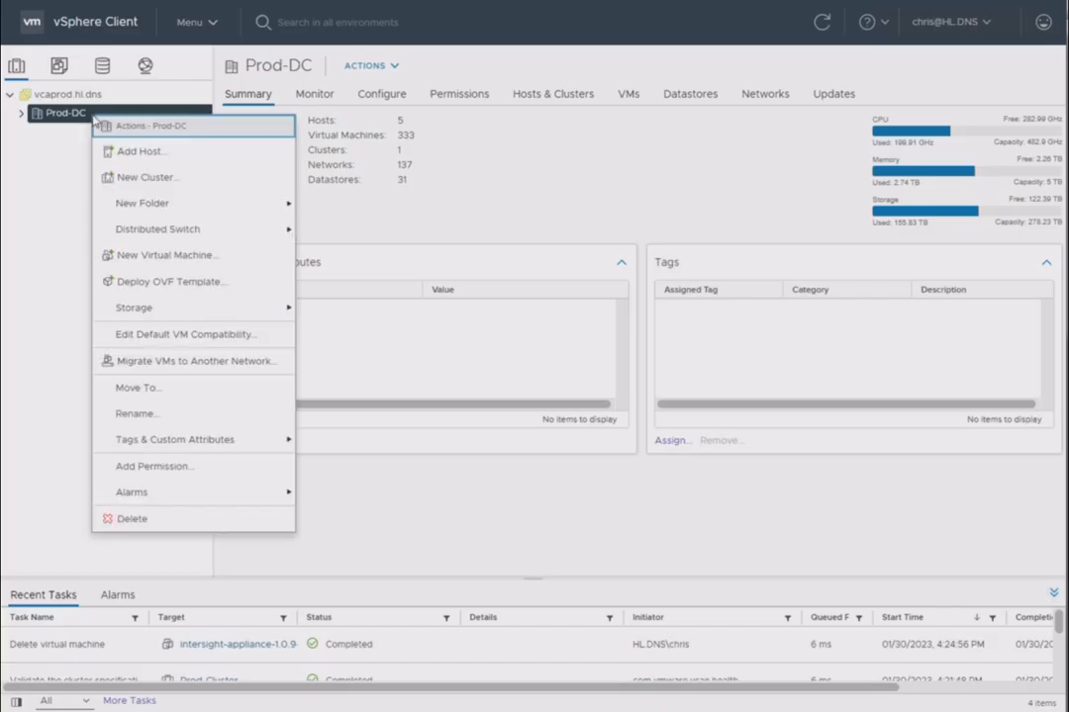
{"action": "left_click", "coordinate": [170, 281]}
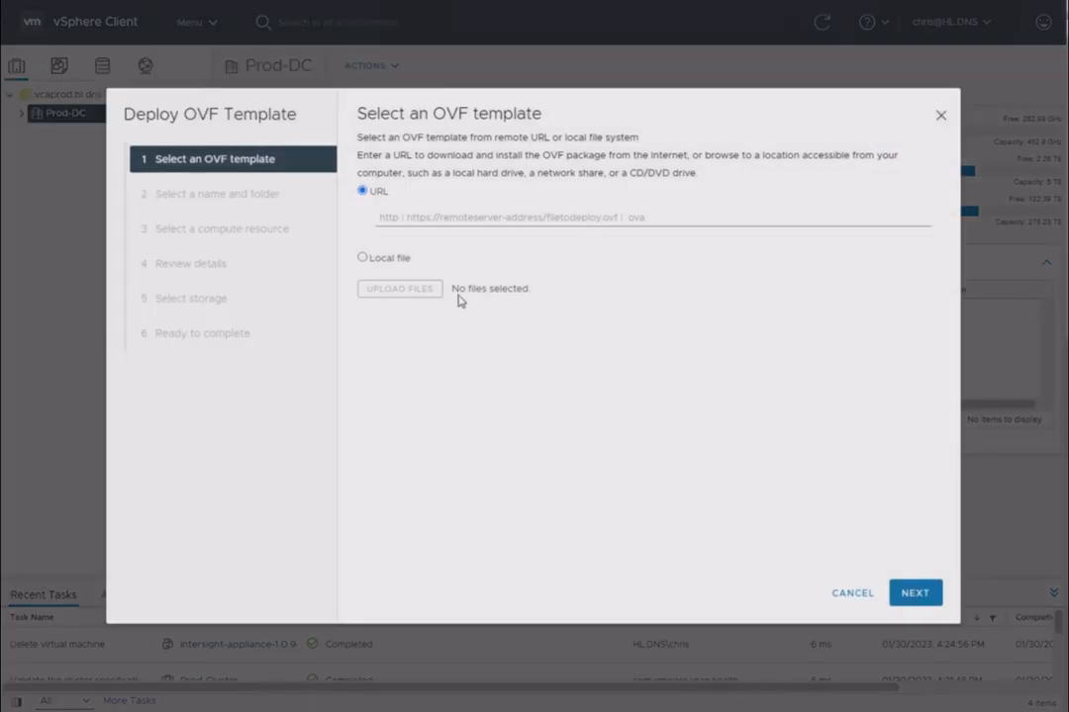
{"action": "left_click", "coordinate": [363, 258]}
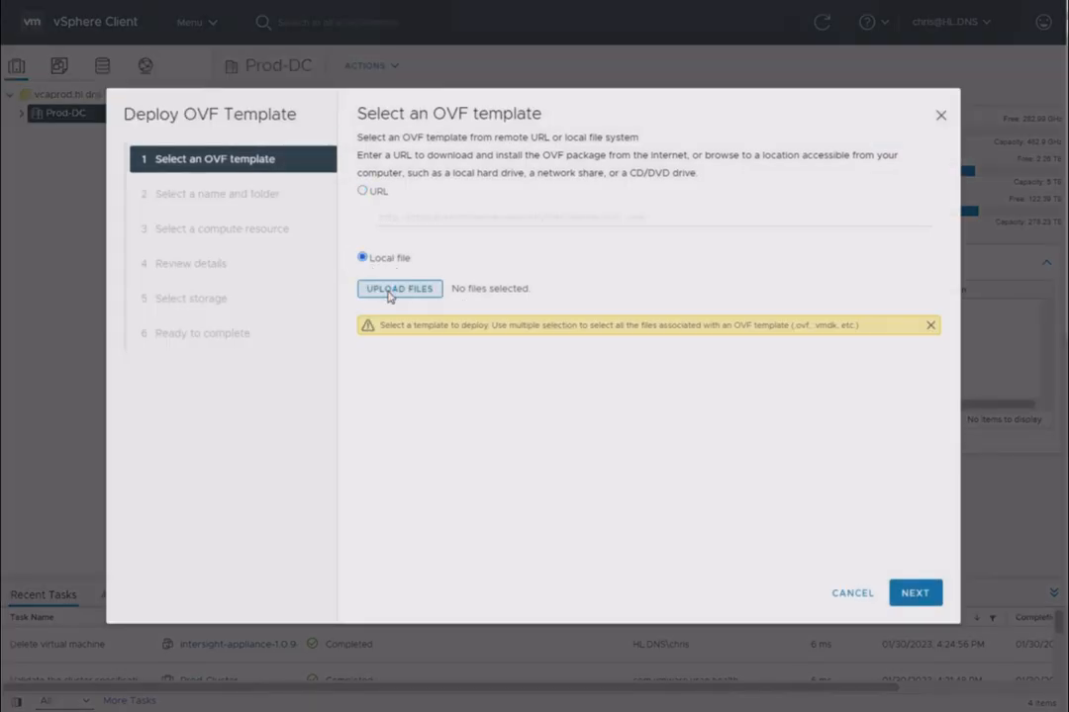
{"action": "left_click", "coordinate": [389, 289]}
{"action": "left_click", "coordinate": [376, 114]}
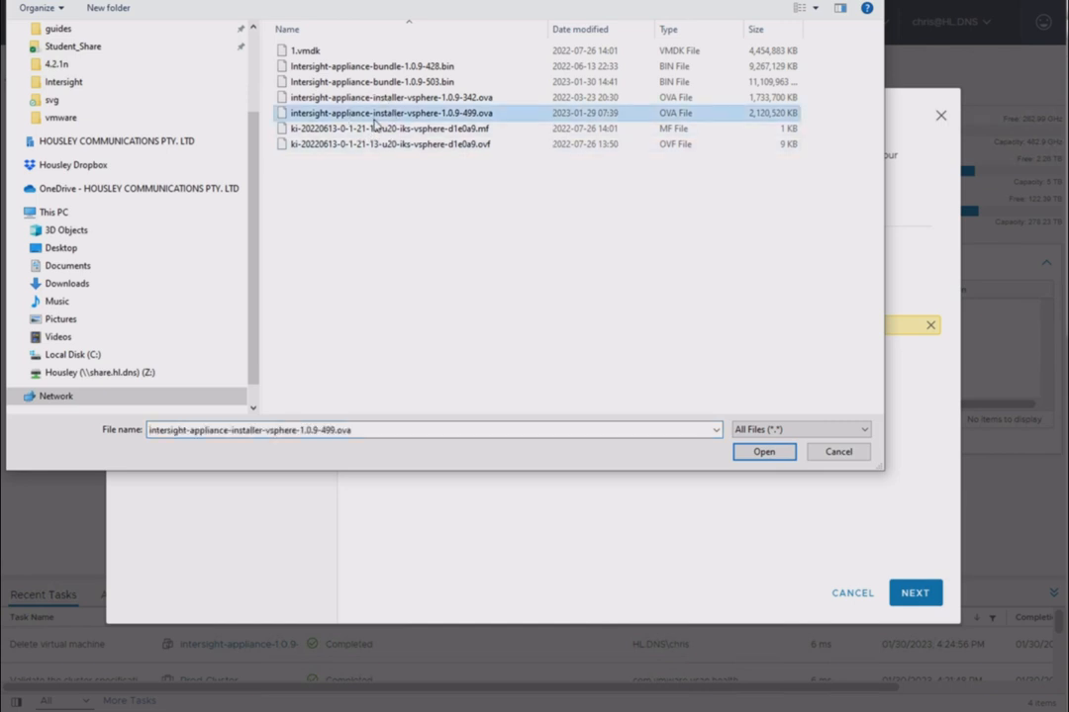
{"action": "left_click", "coordinate": [766, 453]}
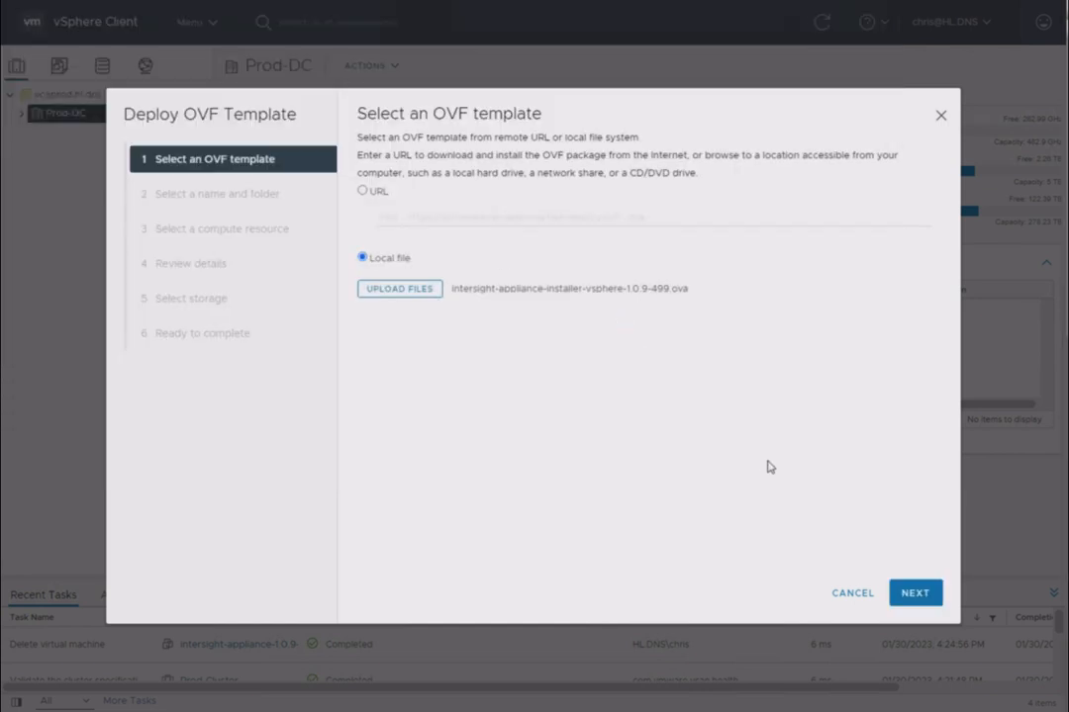
{"action": "left_click", "coordinate": [907, 596]}
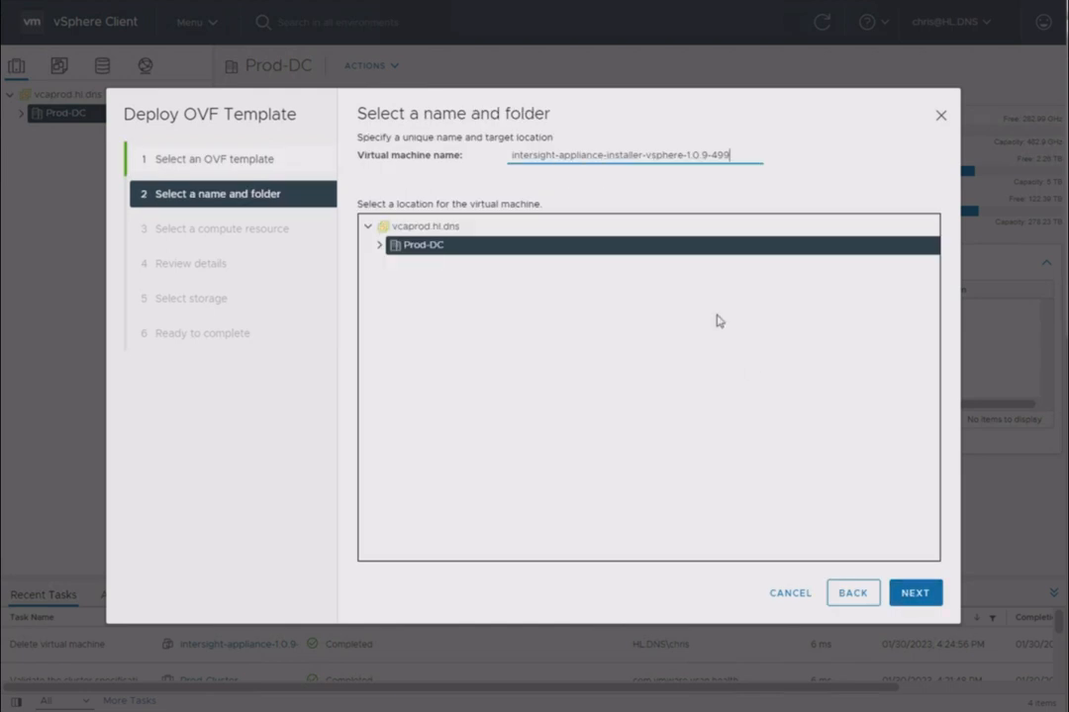
Shorten the virtual machine name to intersight-appliance-1.0.9-499 and accept Prod-DC as its location
{"action": "left_click_drag", "start_coordinate": [605, 155], "coordinate": [680, 155]}
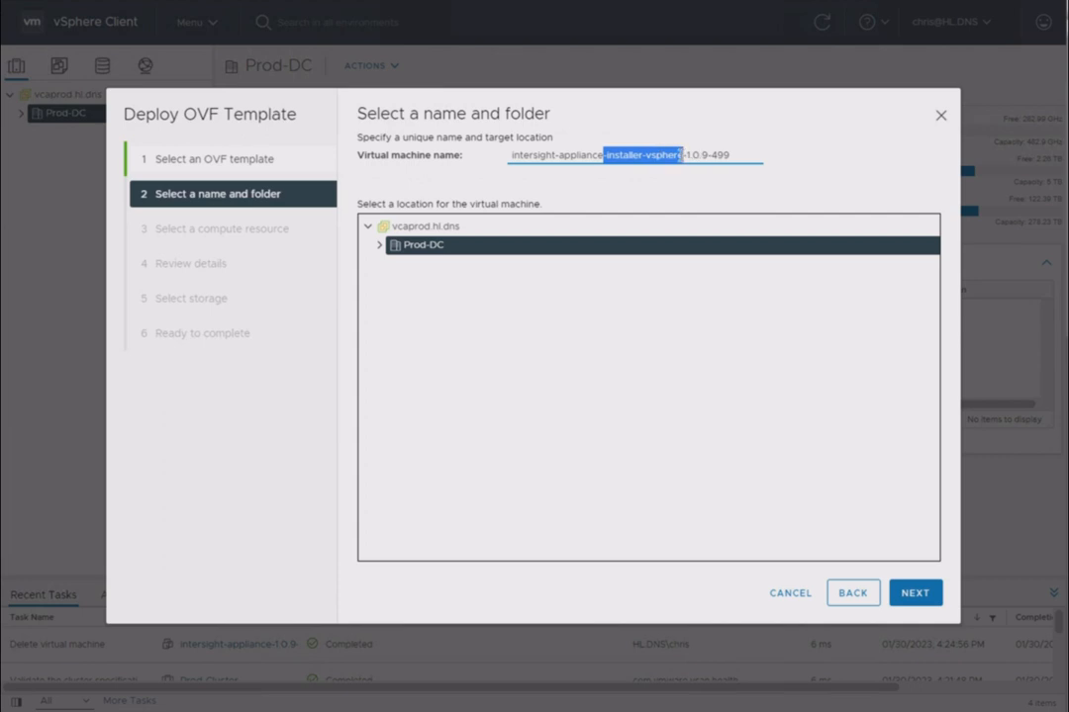
{"action": "key", "text": "BackSpace"}
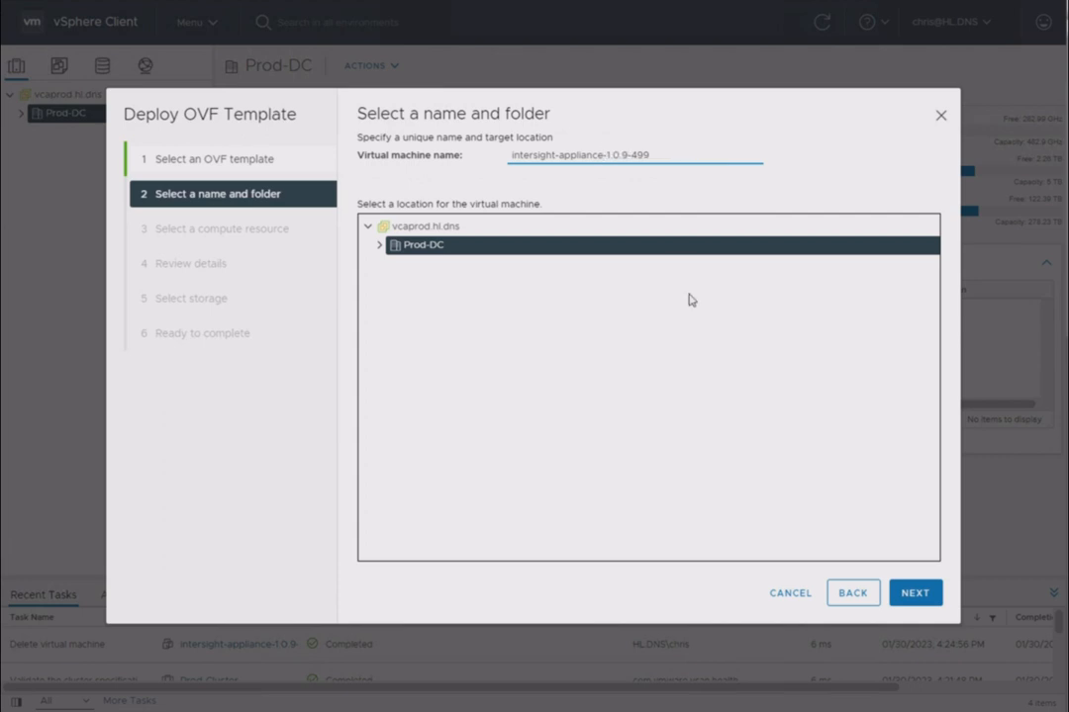
{"action": "left_click", "coordinate": [915, 594]}
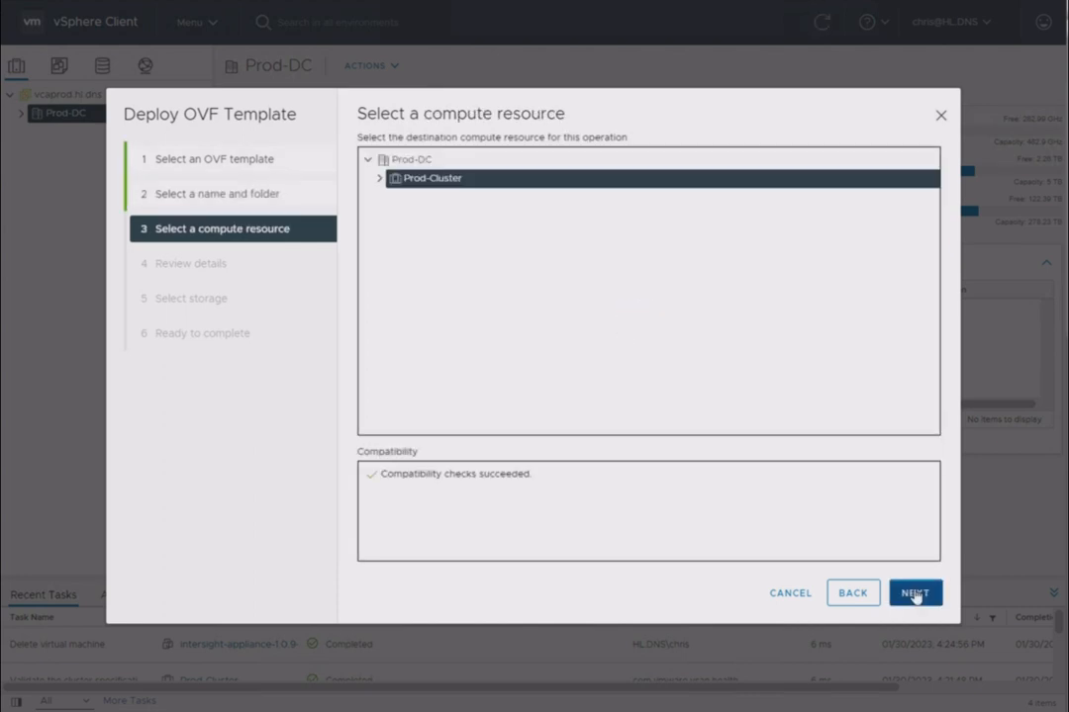
Accept Prod-Cluster as the compute resource and accept the template details with their advanced configuration options
{"action": "left_click", "coordinate": [915, 594]}
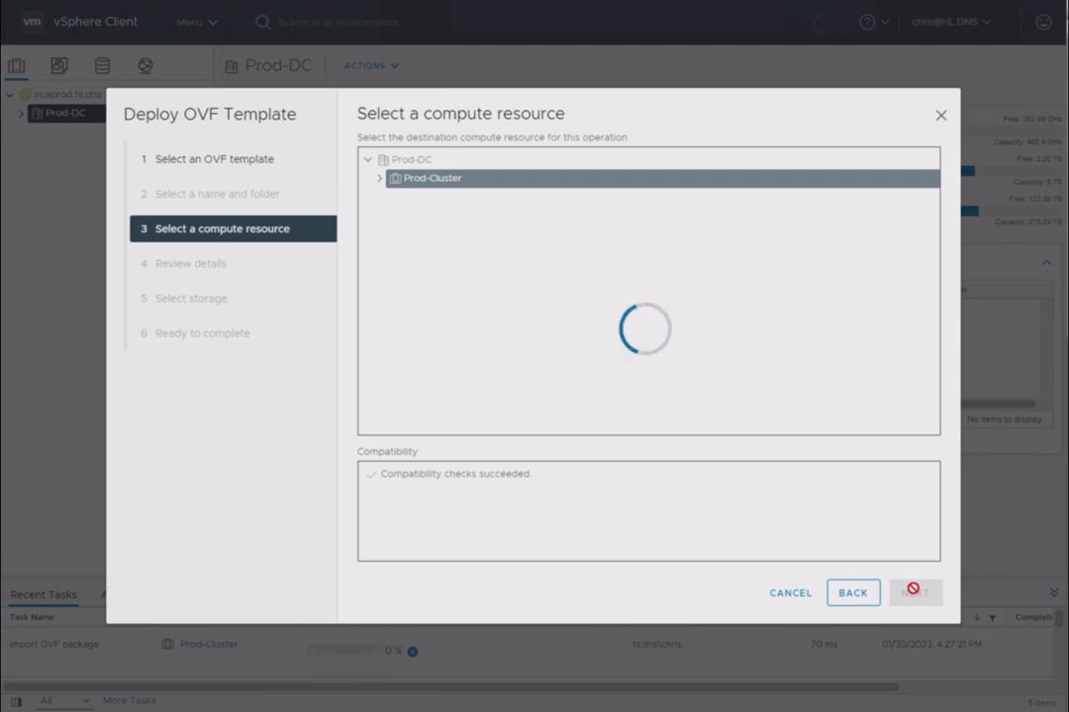
{"action": "left_click", "coordinate": [912, 590]}
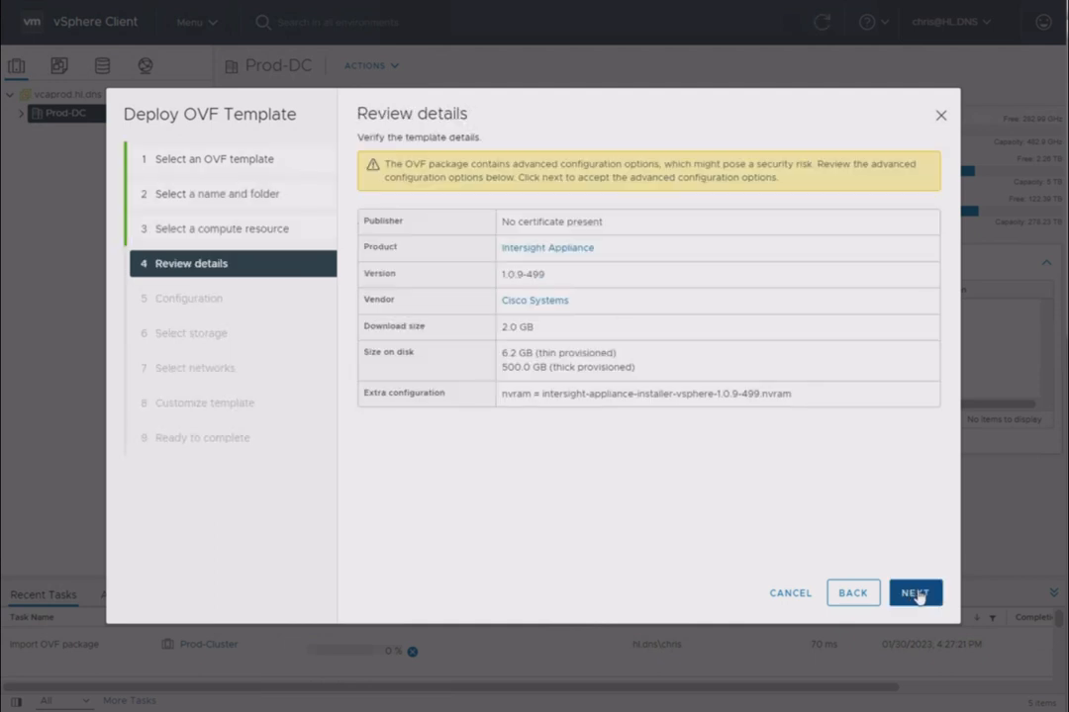
{"action": "left_click", "coordinate": [915, 593]}
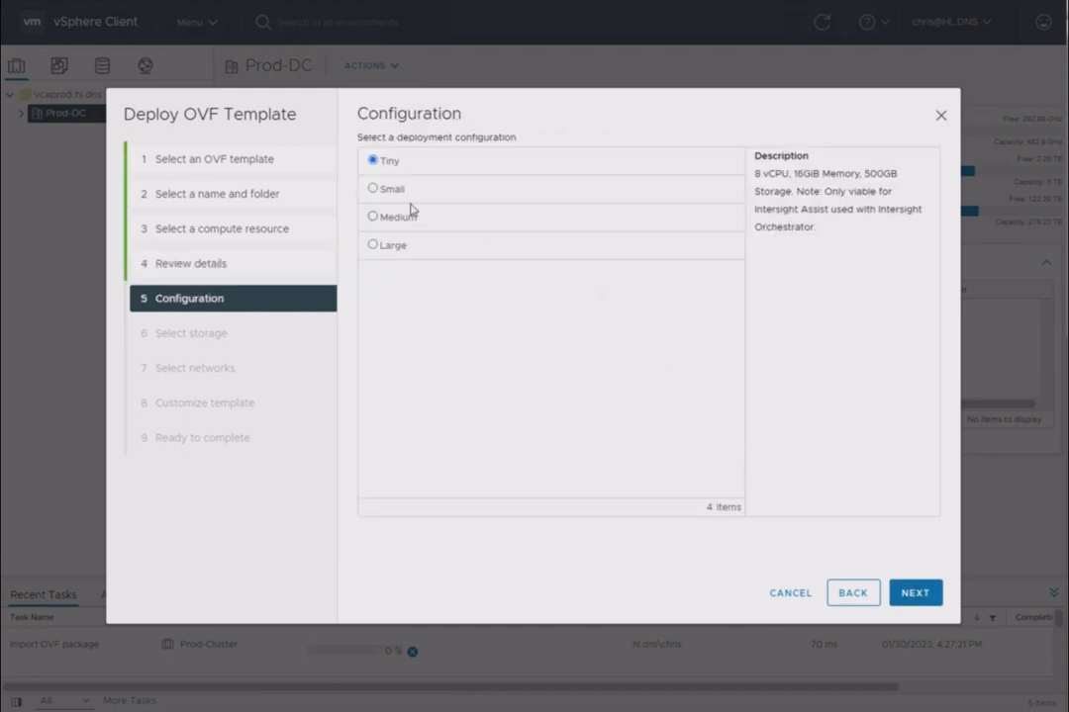
Choose the Small deployment configuration and select the vSAN datastore as storage for the virtual machine
{"action": "left_click", "coordinate": [373, 190]}
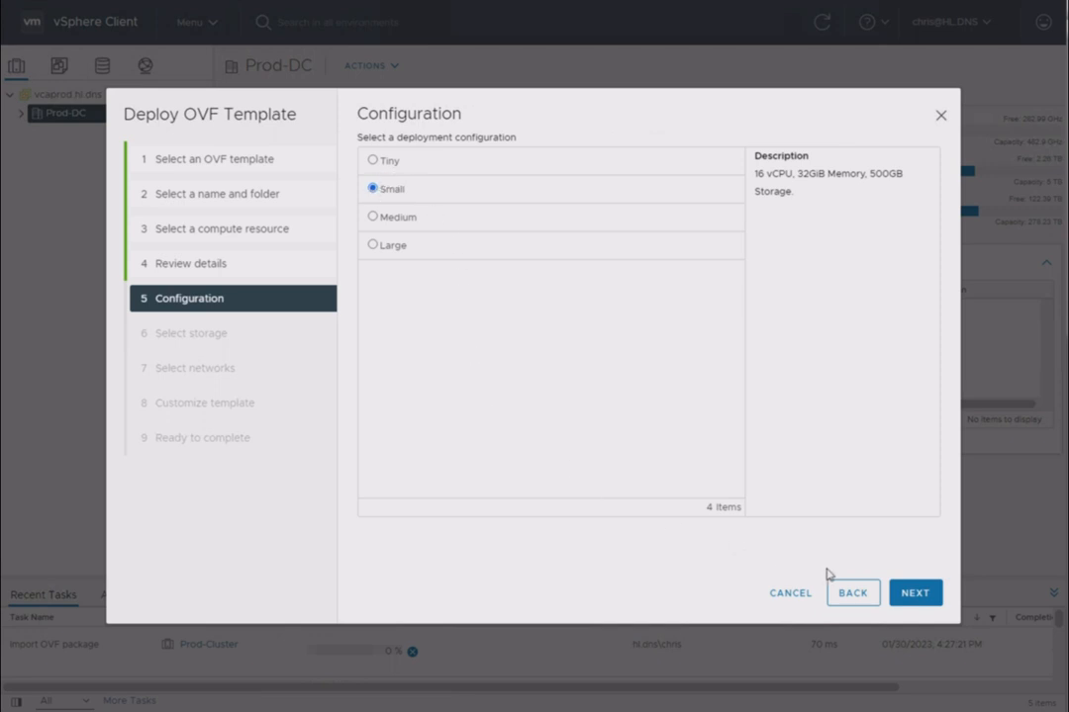
{"action": "left_click", "coordinate": [923, 597]}
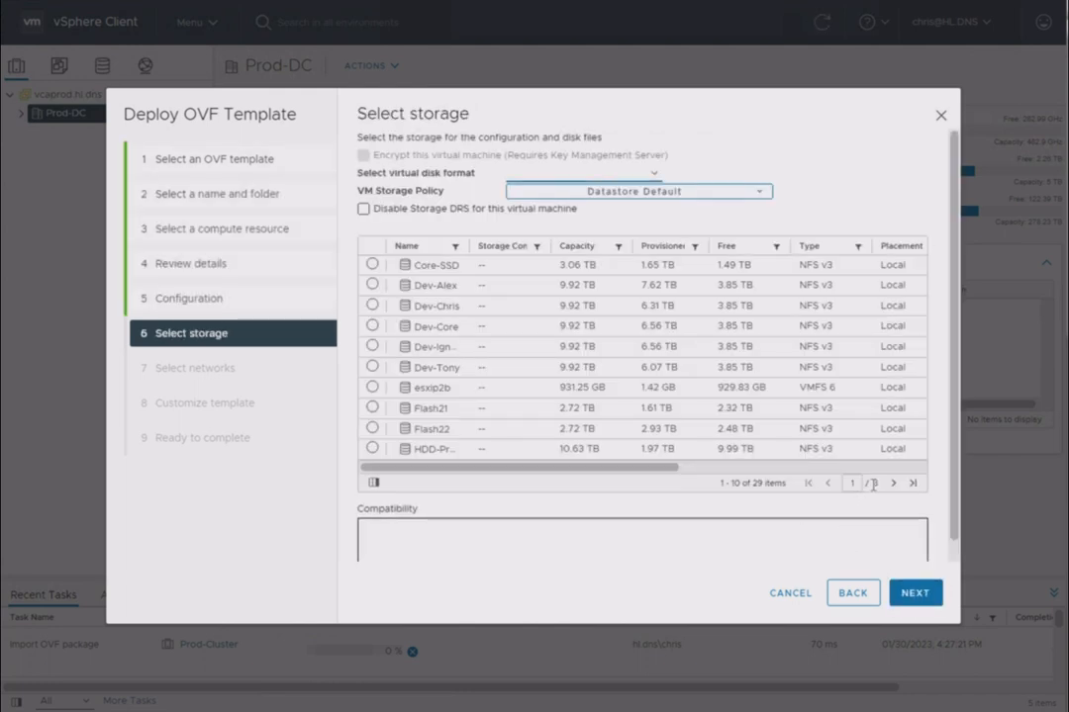
{"action": "left_click", "coordinate": [910, 484]}
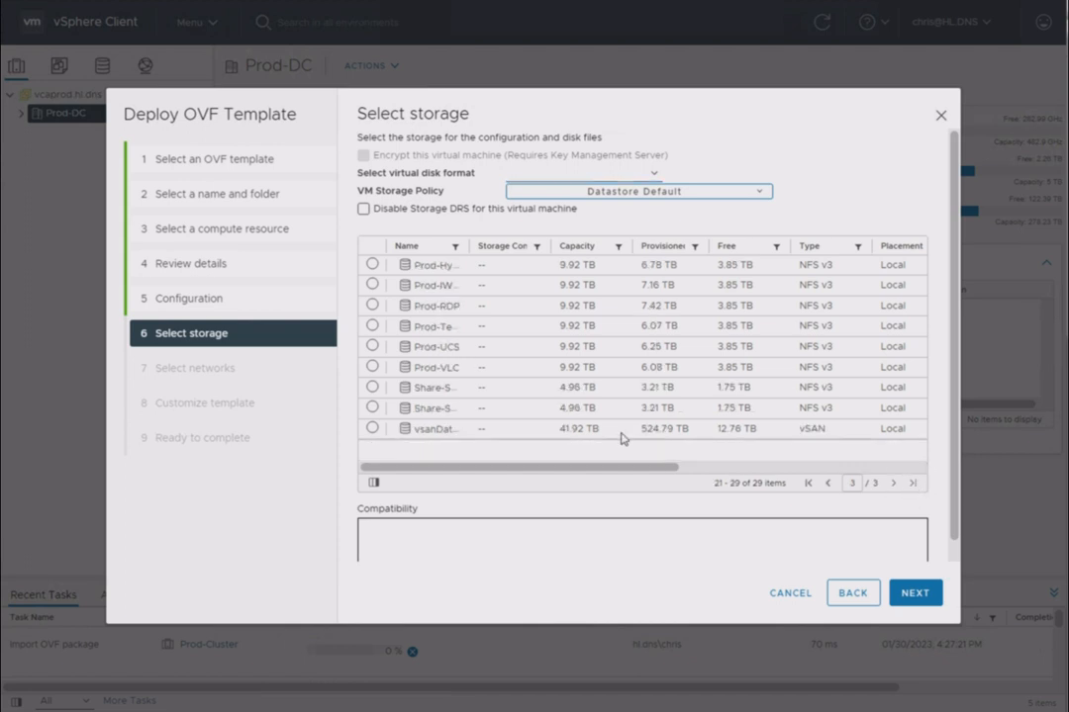
{"action": "left_click", "coordinate": [371, 427]}
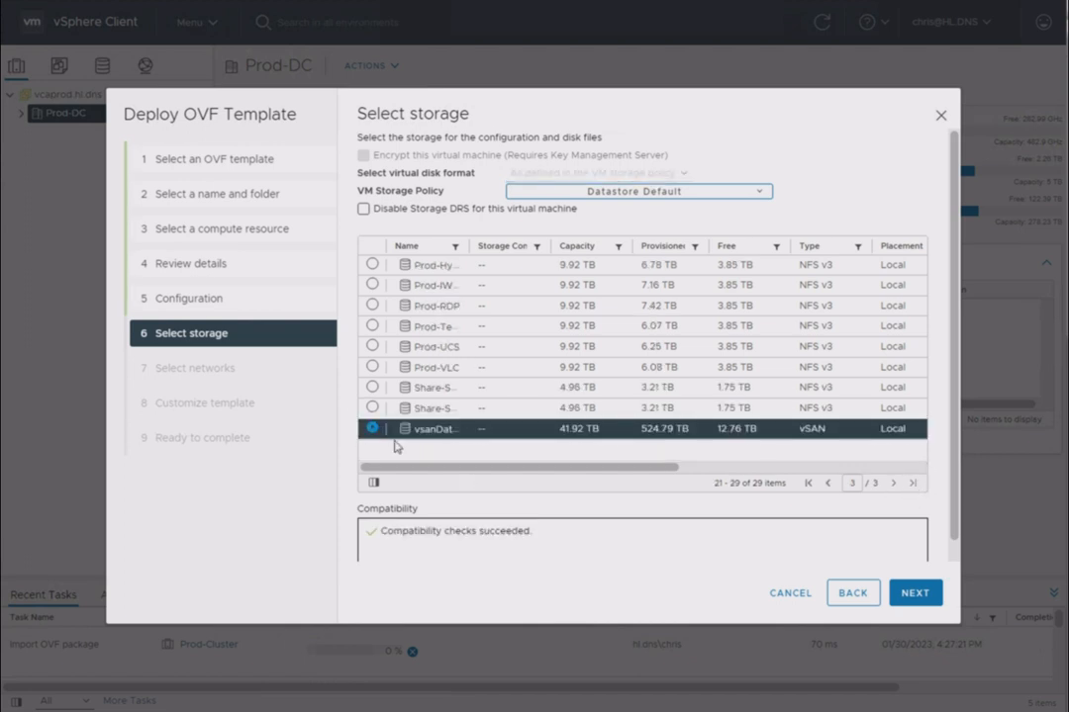
{"action": "left_click", "coordinate": [912, 597]}
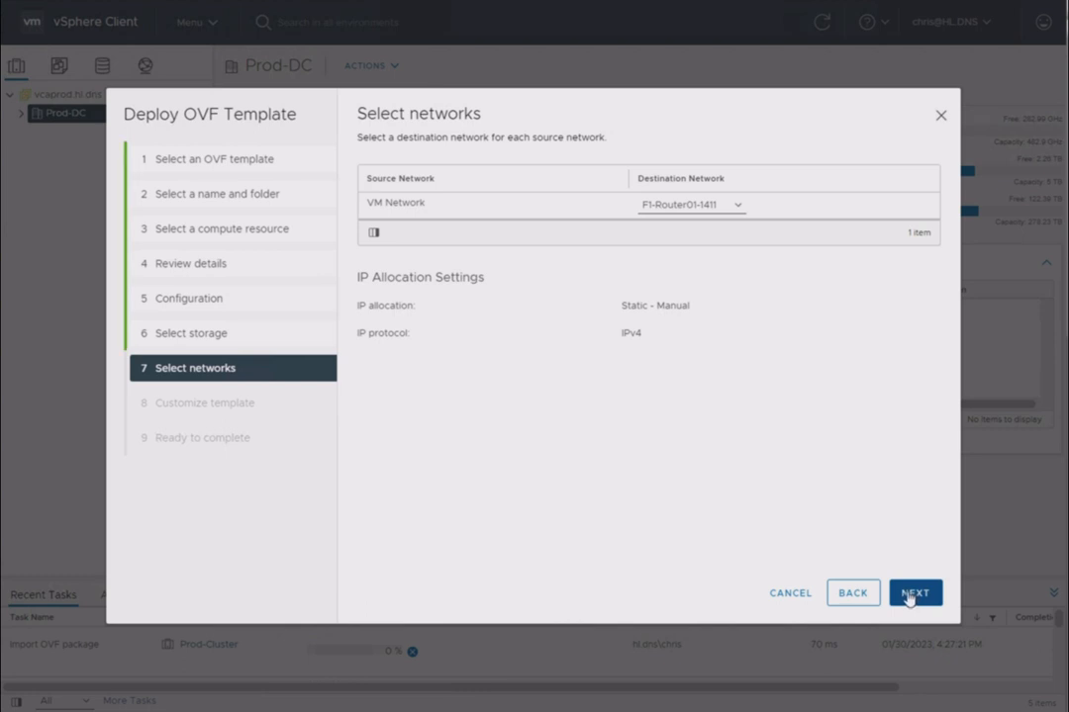
Map the VM Network source network to the destination network C-StudRes-101 and continue to the template customization
{"action": "left_click", "coordinate": [737, 208]}
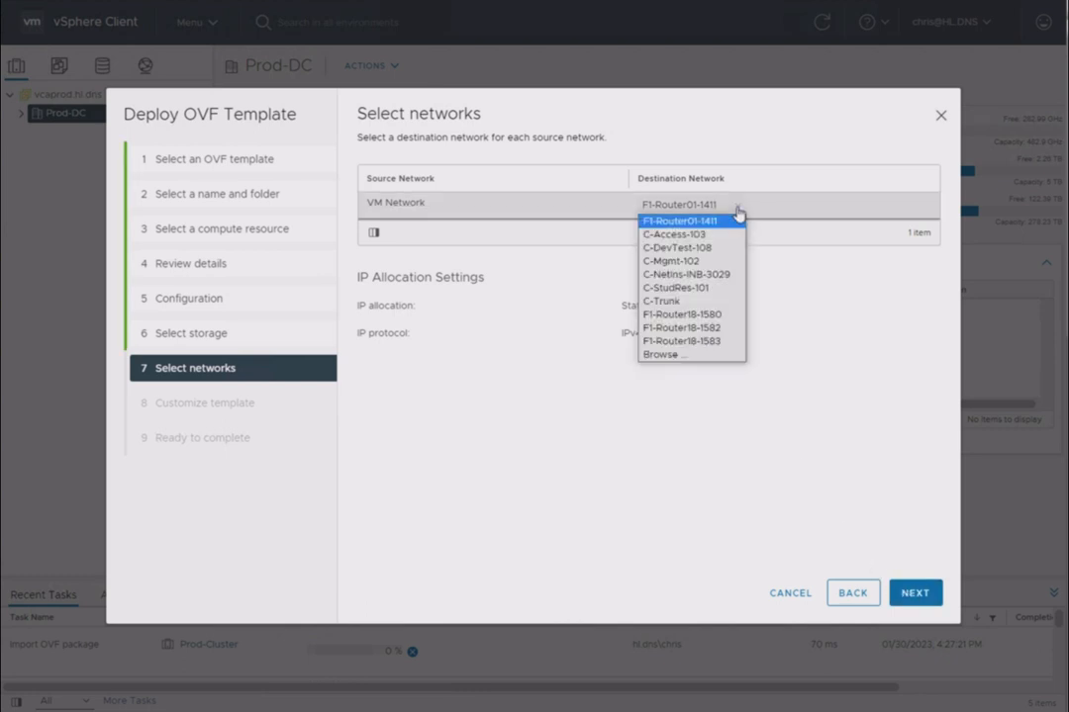
{"action": "left_click", "coordinate": [696, 288]}
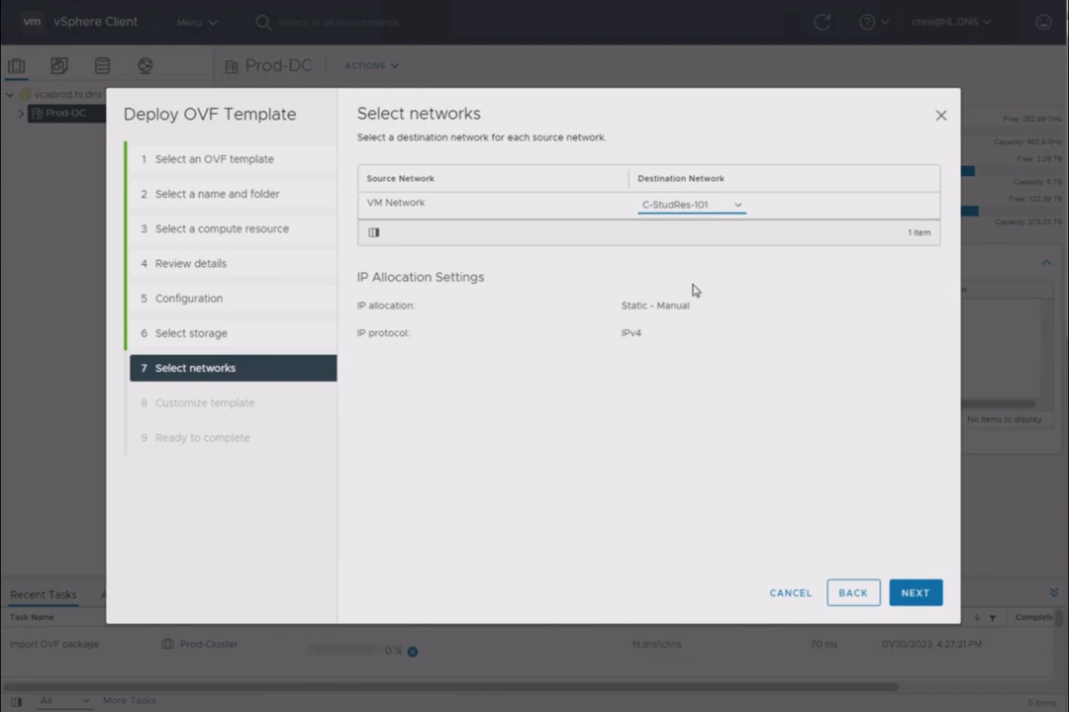
{"action": "left_click", "coordinate": [914, 595]}
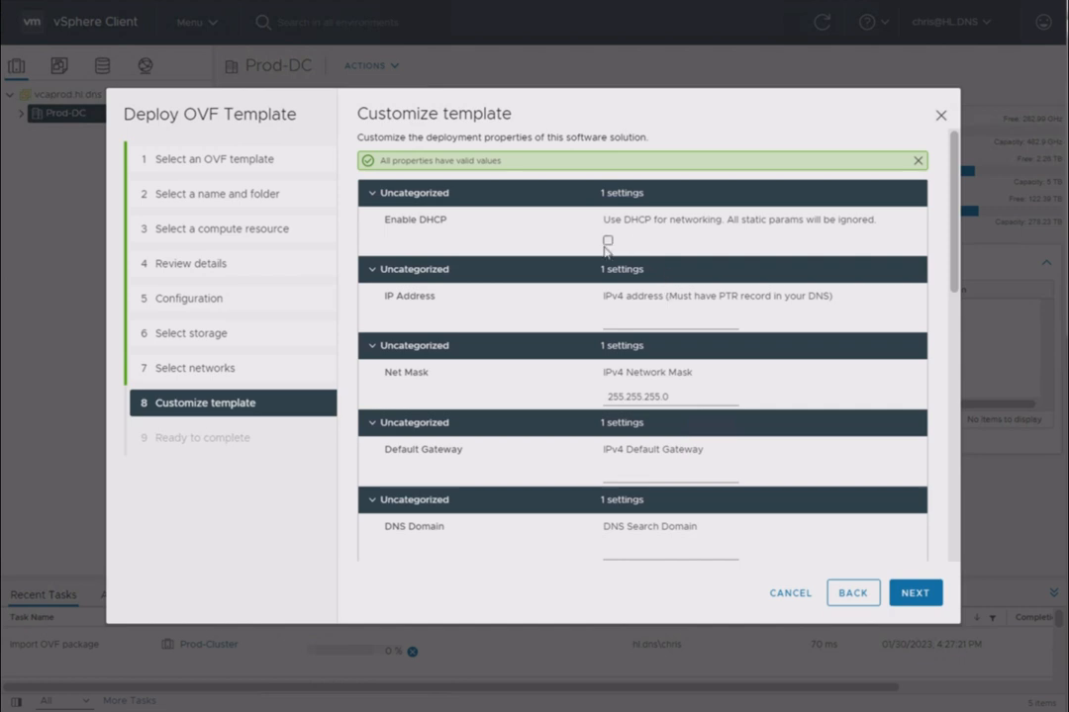
Set the appliance's IPv4 address to 172.16.1.190
{"action": "left_click", "coordinate": [629, 318]}
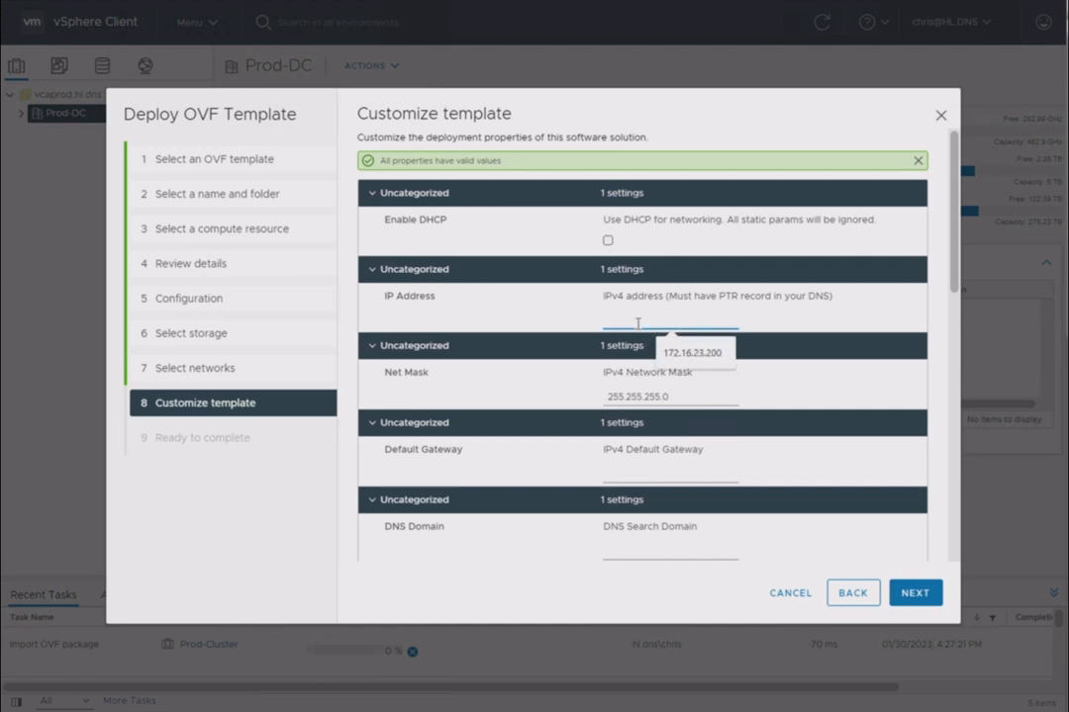
{"action": "left_click", "coordinate": [692, 355]}
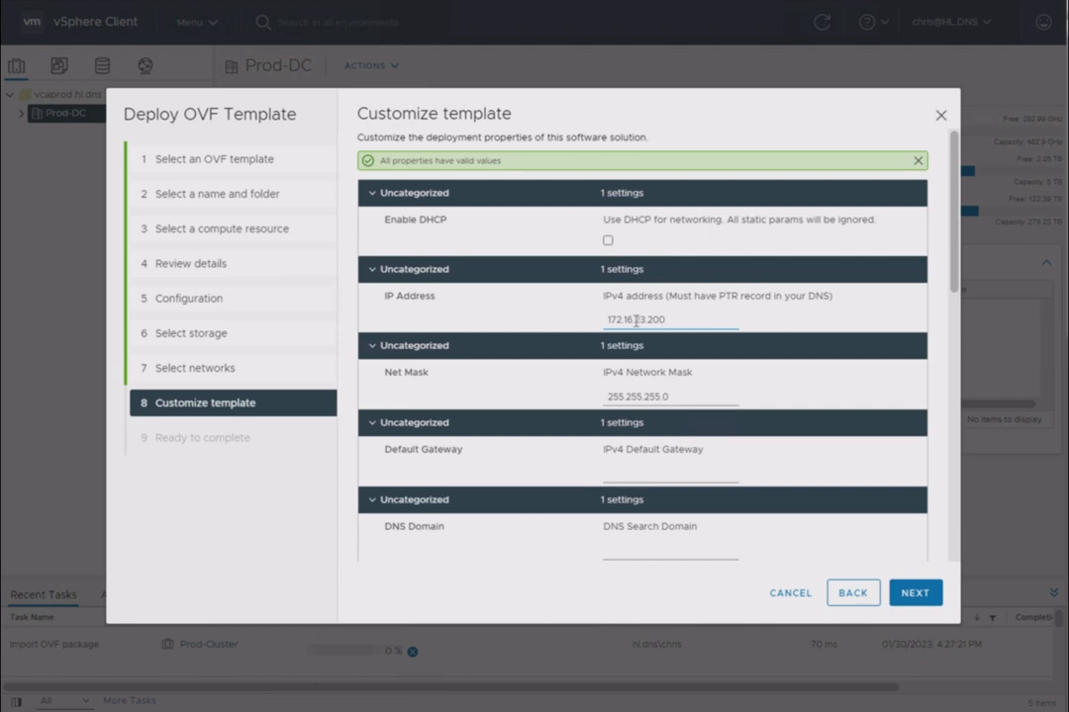
{"action": "left_click_drag", "start_coordinate": [636, 320], "coordinate": [723, 317]}
{"action": "key", "text": "BackSpace"}
{"action": "type", "text": "19"}
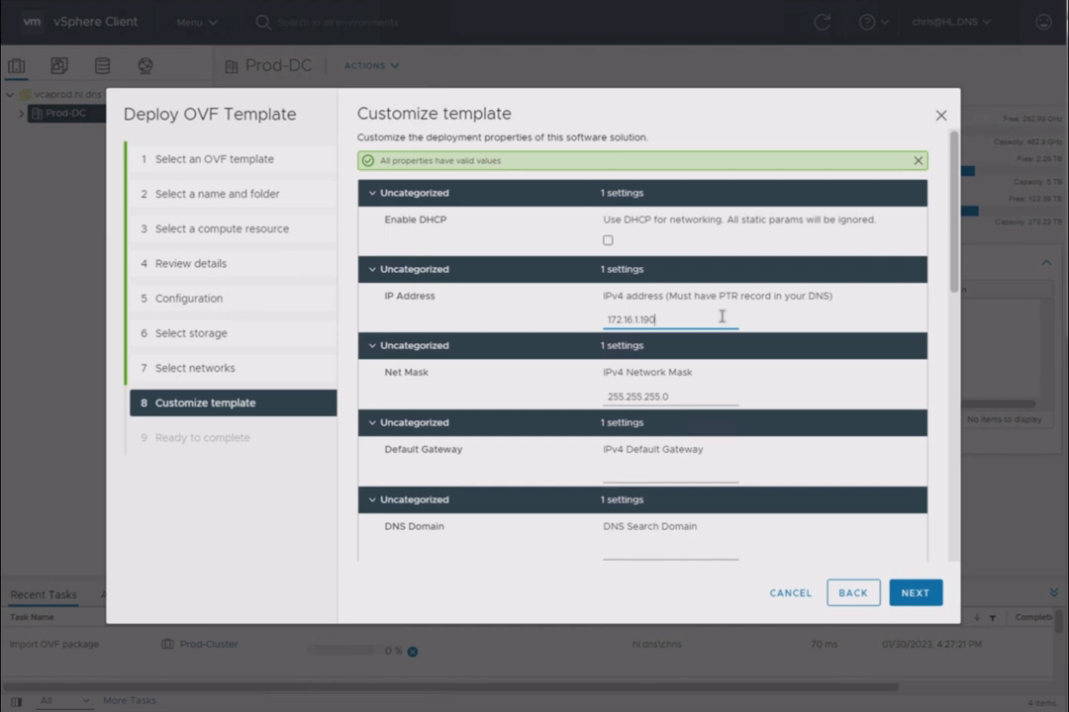
Check the DNS record of 172.16.1.190 with nslookup in Command Prompt and return to the deployment wizard
{"action": "key", "text": "alt+Tab"}
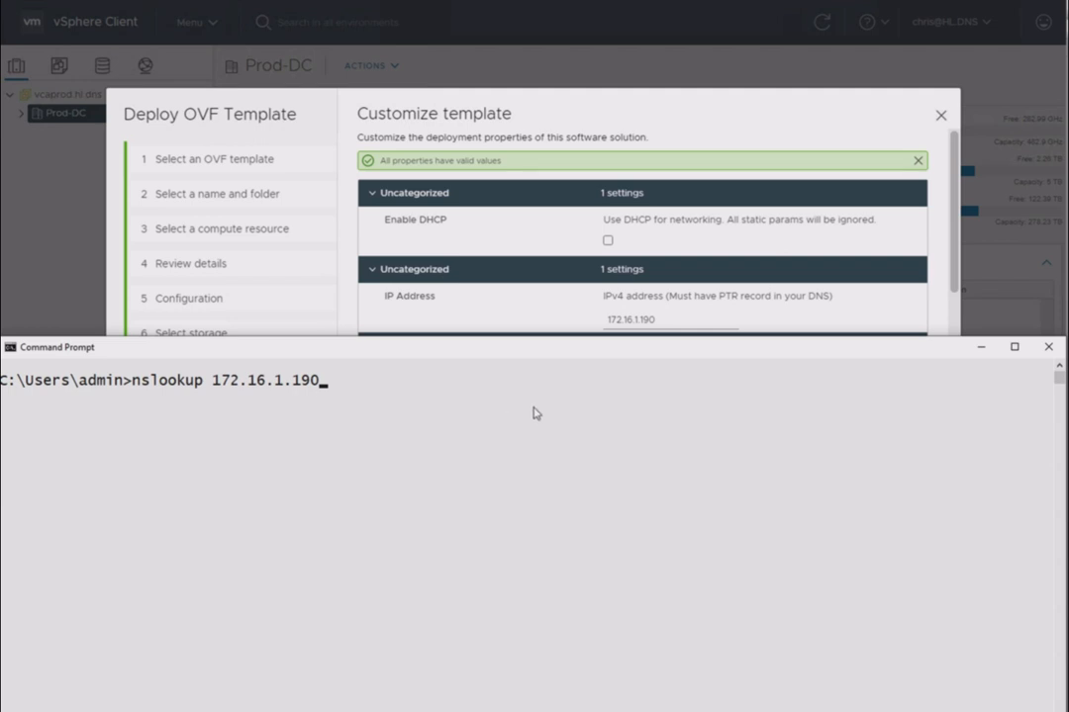
{"action": "key", "text": "Return"}
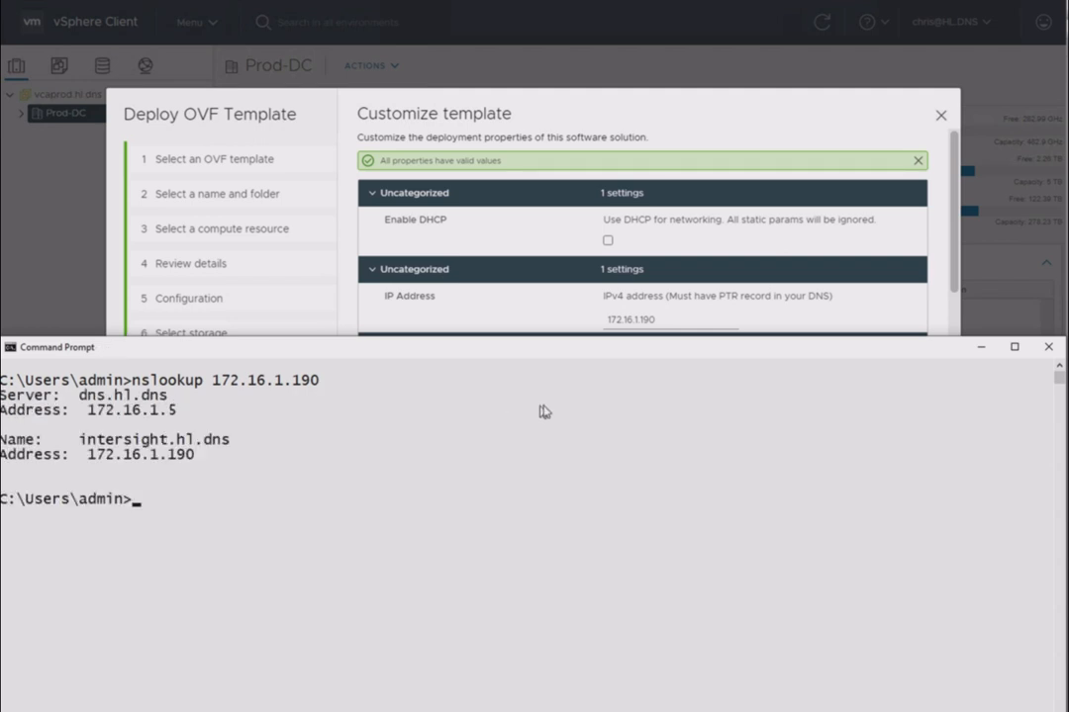
{"action": "left_click_drag", "start_coordinate": [79, 441], "coordinate": [234, 448]}
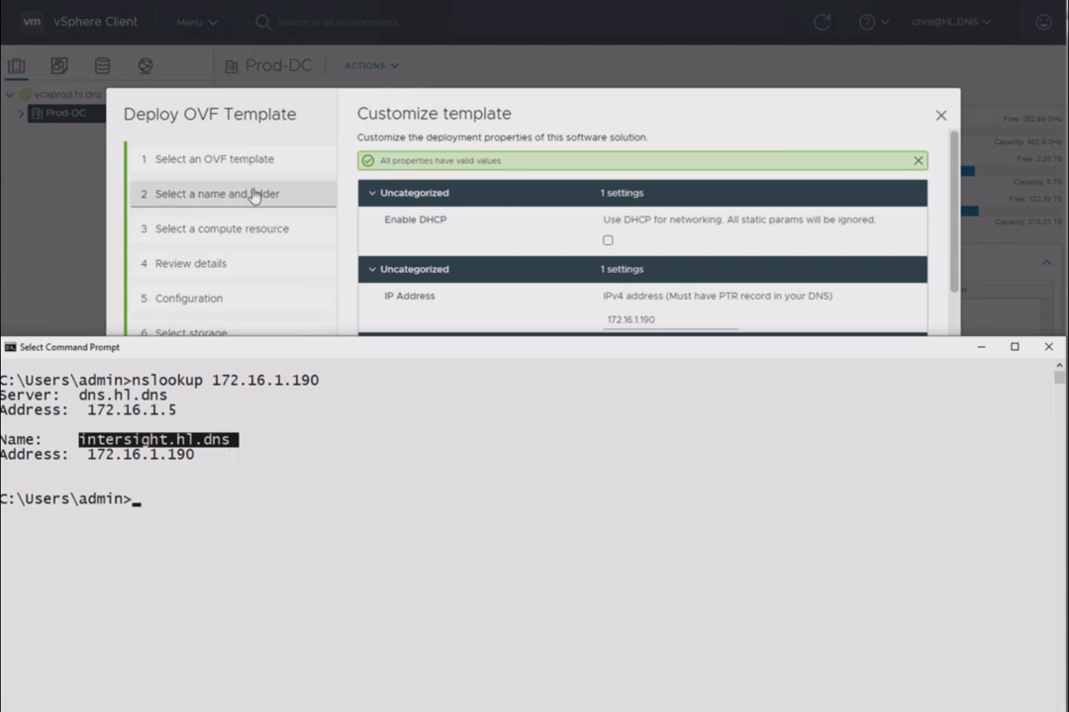
{"action": "left_click", "coordinate": [309, 111]}
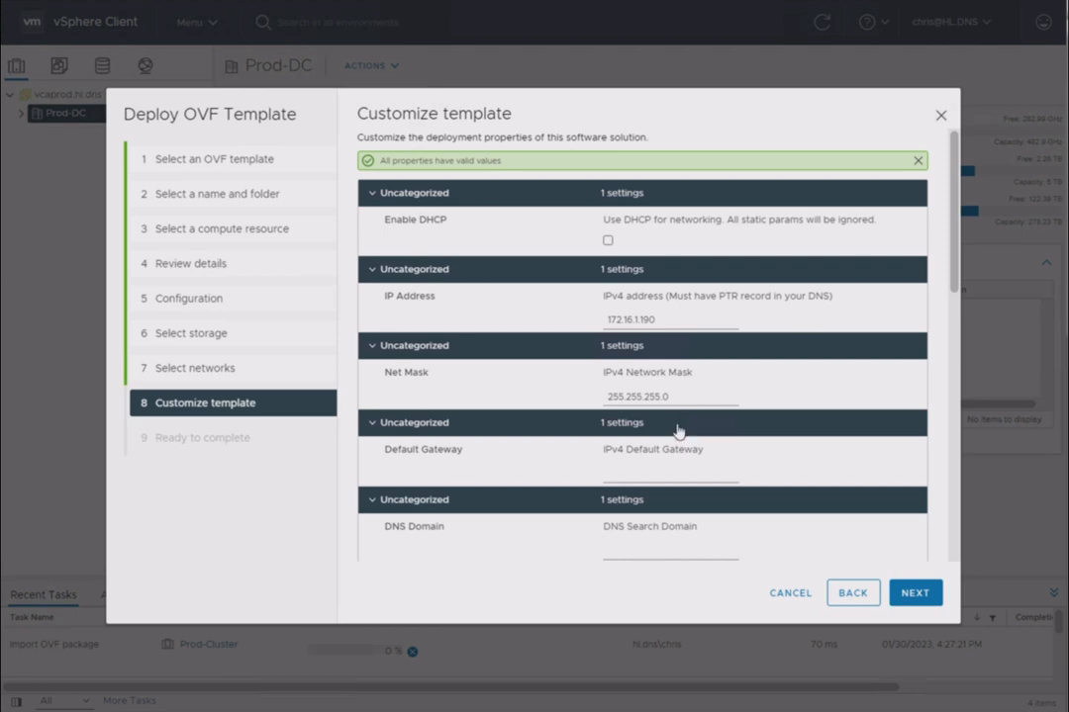
Set the appliance's IPv4 default gateway to 172.16.1.1
{"action": "left_click", "coordinate": [659, 473]}
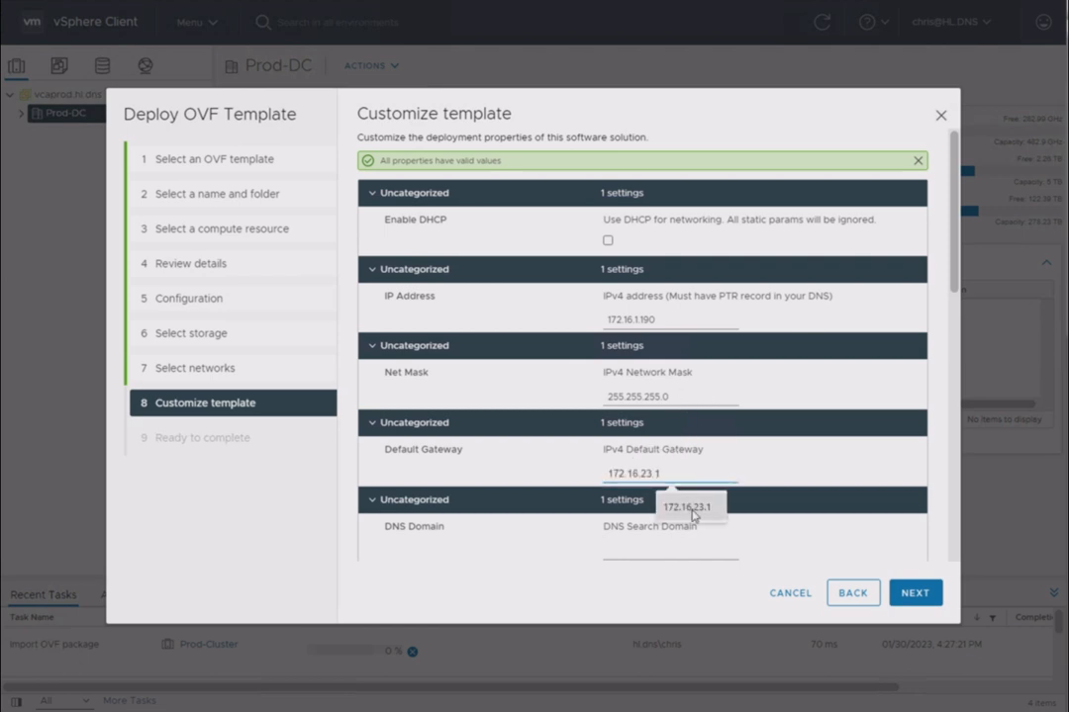
{"action": "left_click", "coordinate": [693, 507]}
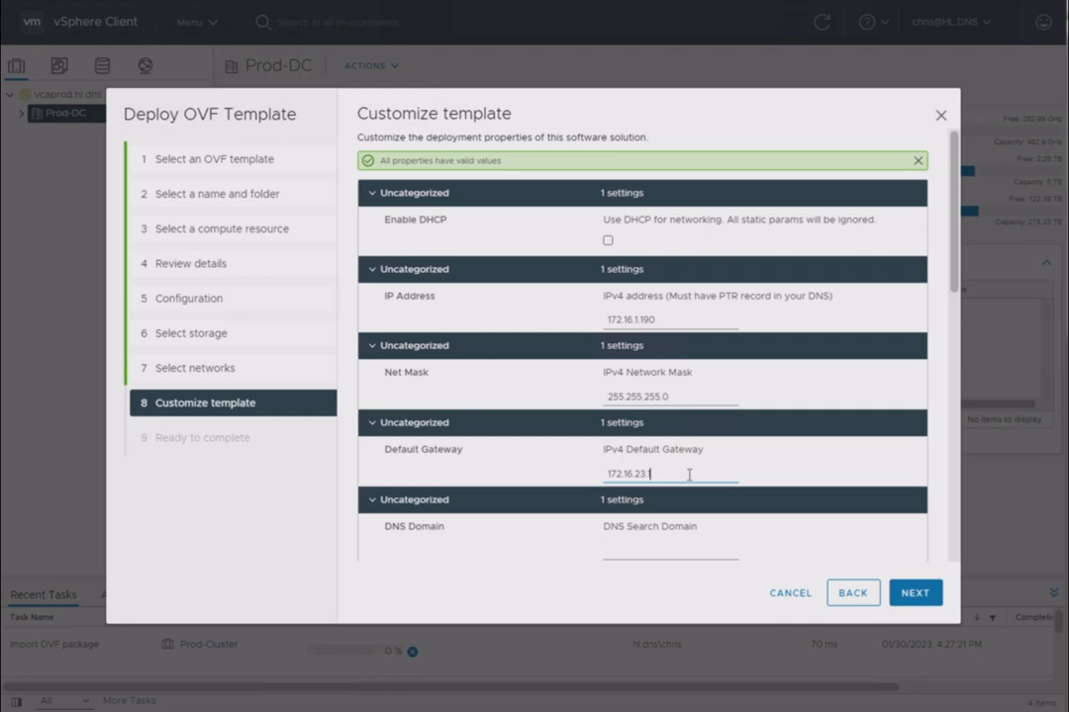
{"action": "key", "text": "BackSpace"}
{"action": "type", "text": ".1"}
Set the DNS search domain to hl.dns and the DNS server to 172.16.1.5
{"action": "left_click", "coordinate": [657, 555]}
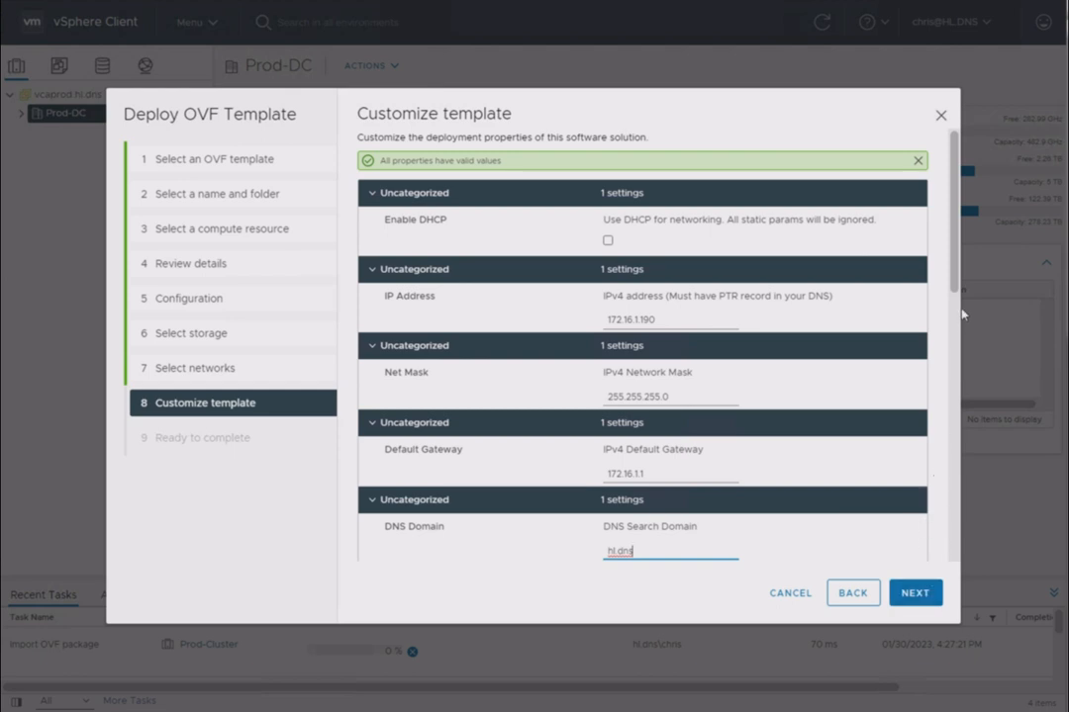
{"action": "left_click_drag", "start_coordinate": [957, 286], "coordinate": [950, 435]}
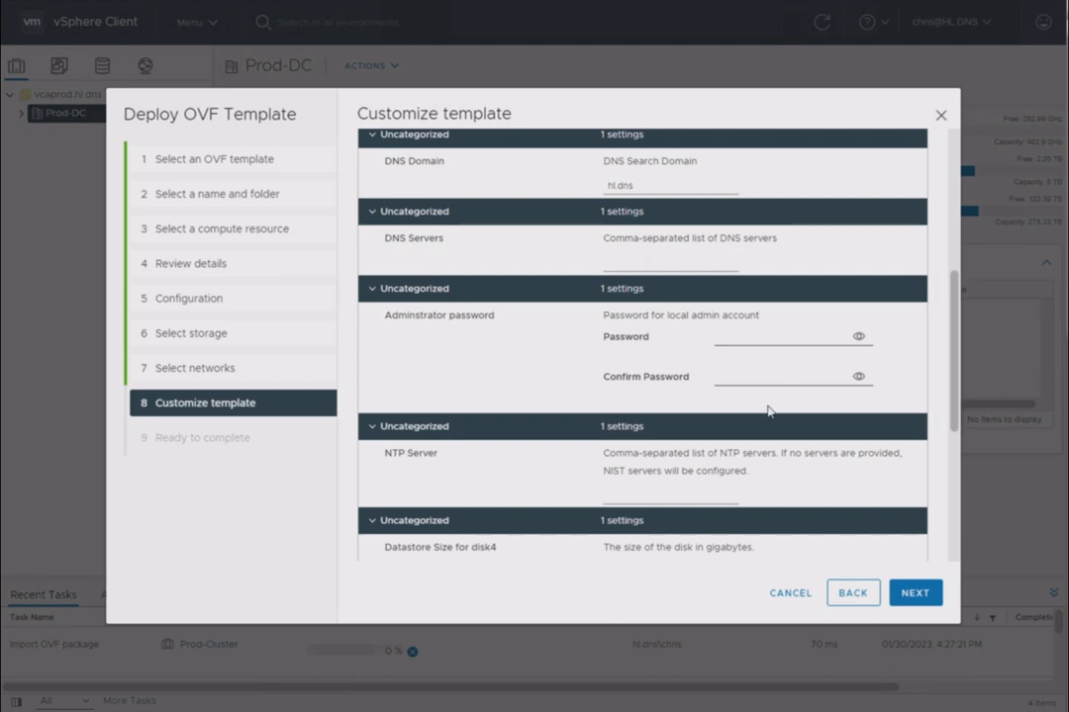
{"action": "left_click", "coordinate": [622, 266]}
{"action": "left_click", "coordinate": [691, 294]}
Enter and confirm the password for the appliance's local admin account
{"action": "left_click", "coordinate": [748, 345]}
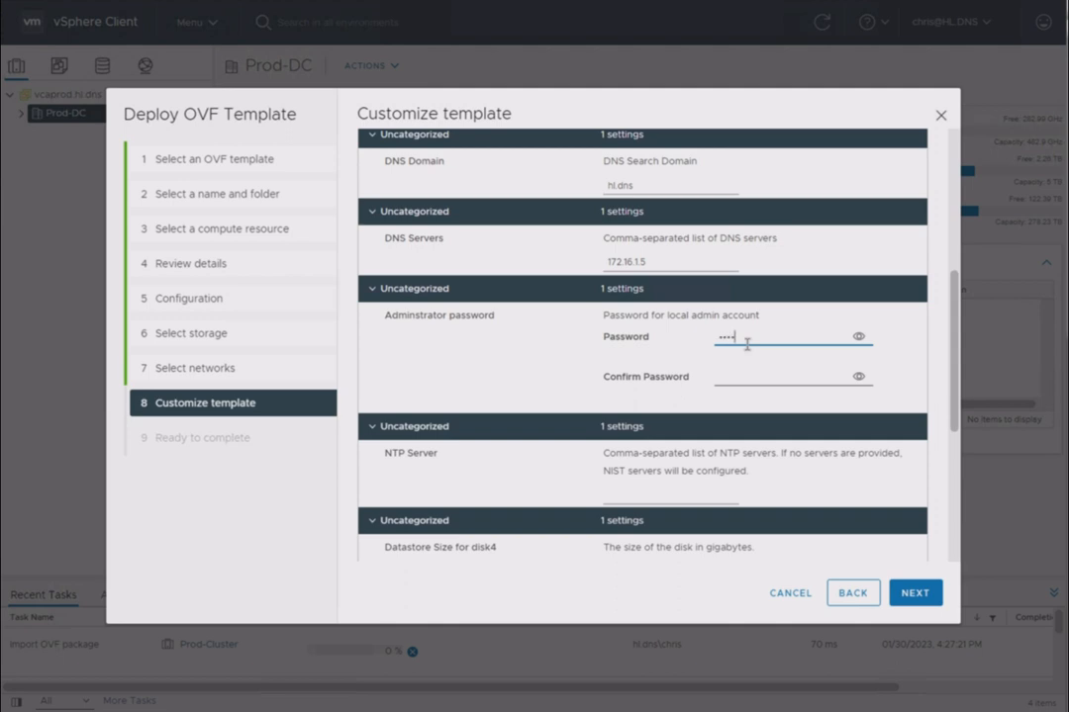
{"action": "key", "text": "Tab"}
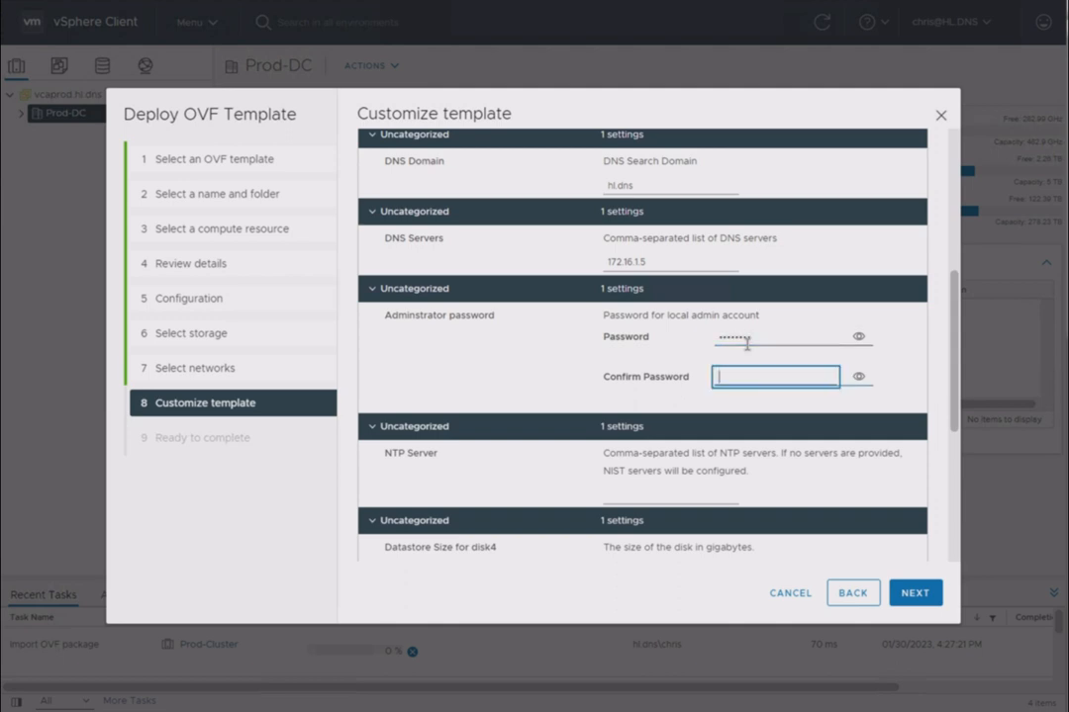
{"action": "key", "text": "Tab"}
{"action": "key", "text": "shift+Tab"}
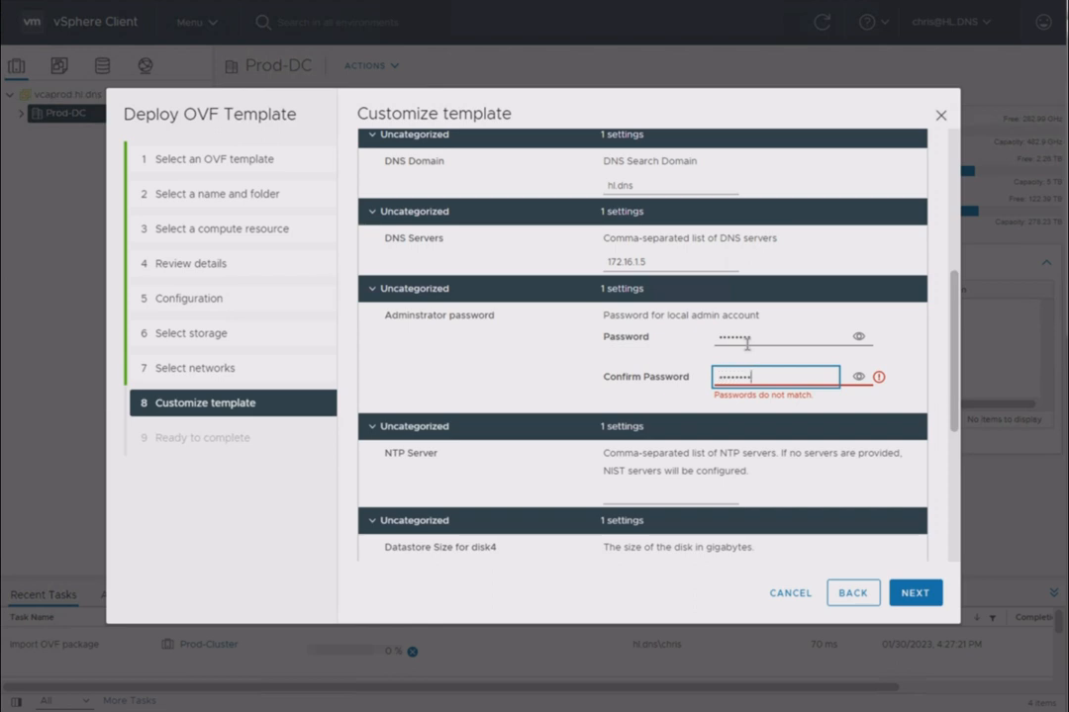
{"action": "key", "text": "Tab"}
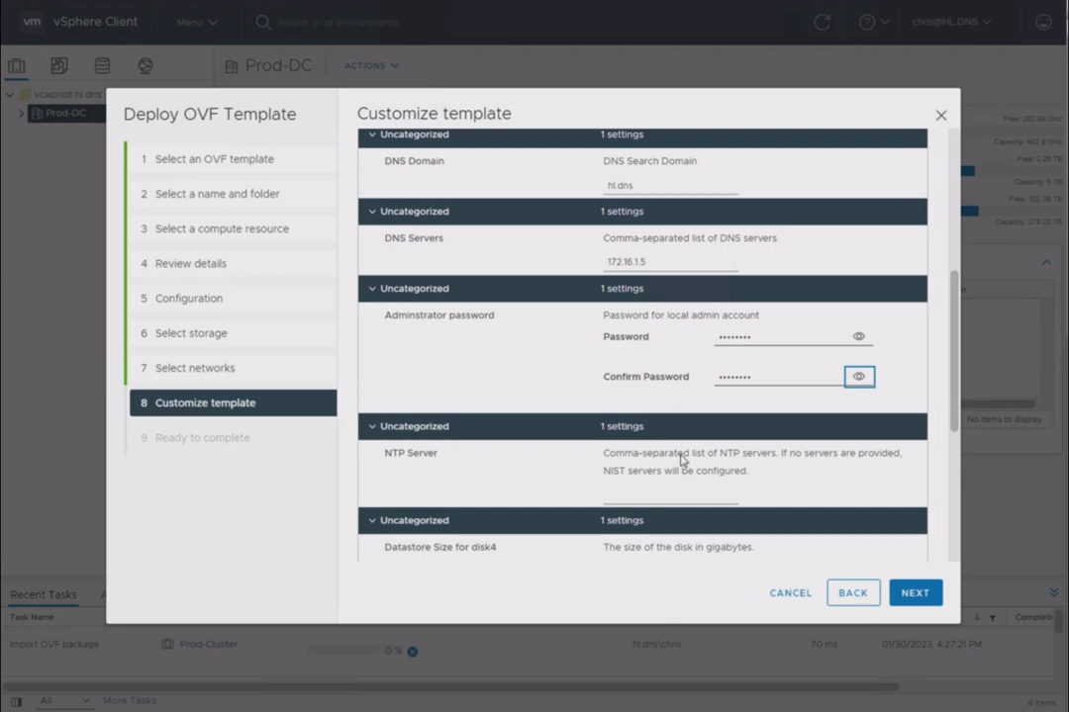
Set the NTP server to 172.16.1.5 and finish the deployment wizard with the default disk sizes
{"action": "left_click", "coordinate": [675, 494]}
{"action": "left_click", "coordinate": [681, 525]}
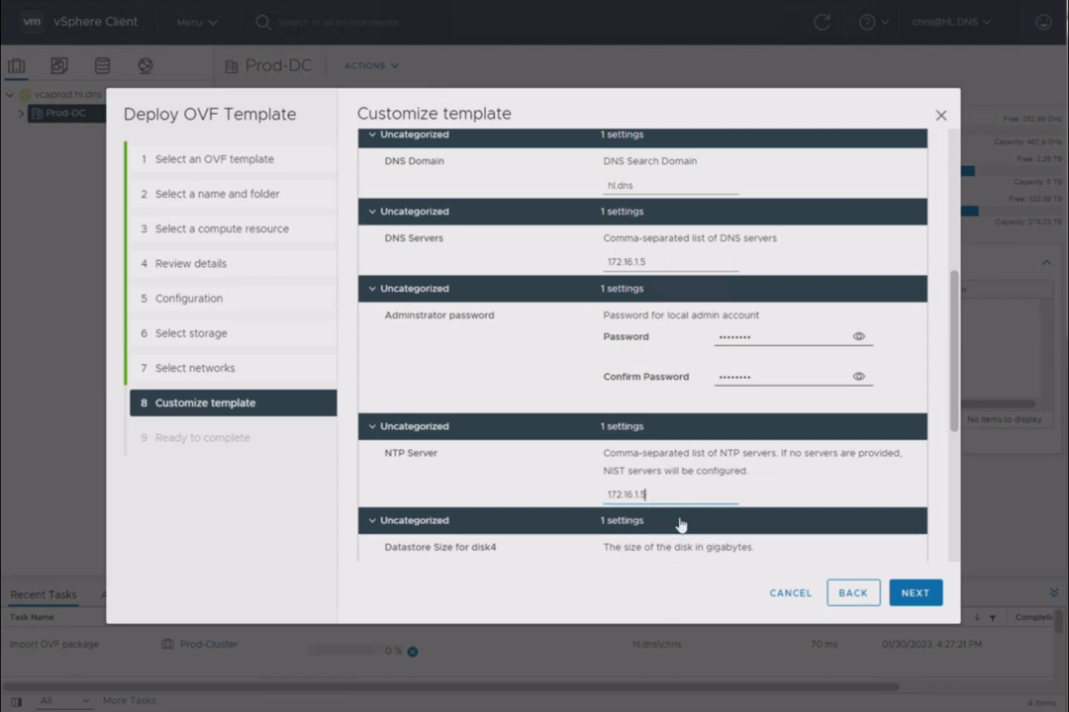
{"action": "scroll", "coordinate": [756, 470], "scroll_direction": "down", "scroll_amount": 3}
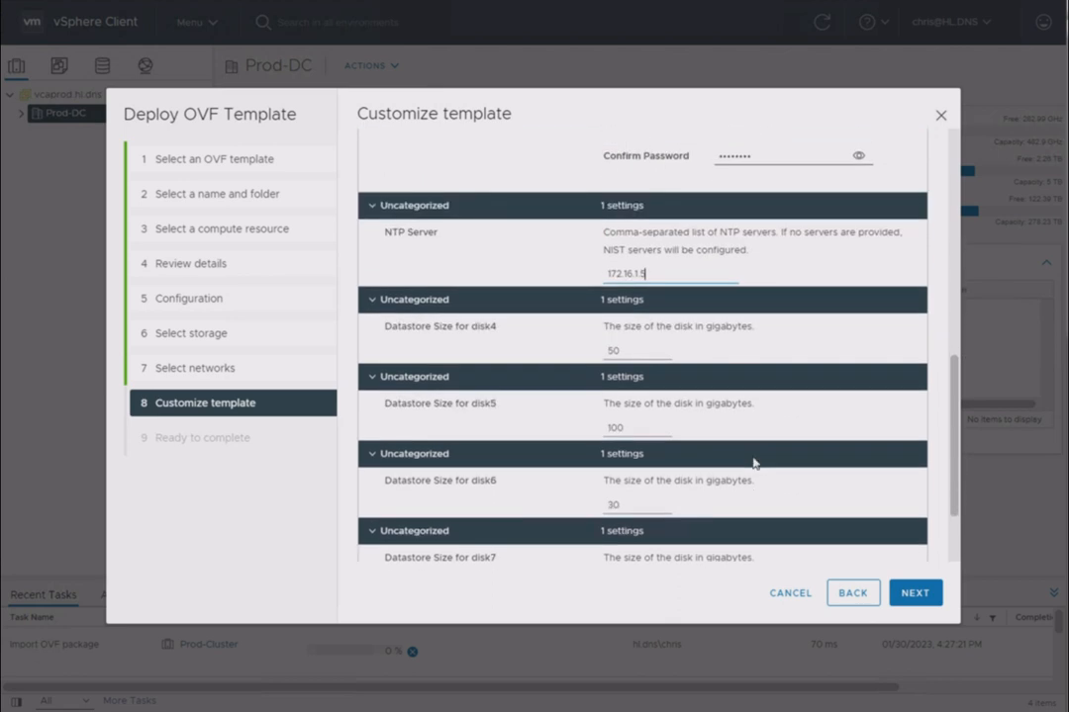
{"action": "scroll", "coordinate": [754, 465], "scroll_direction": "down", "scroll_amount": 1}
{"action": "scroll", "coordinate": [688, 474], "scroll_direction": "down", "scroll_amount": 1}
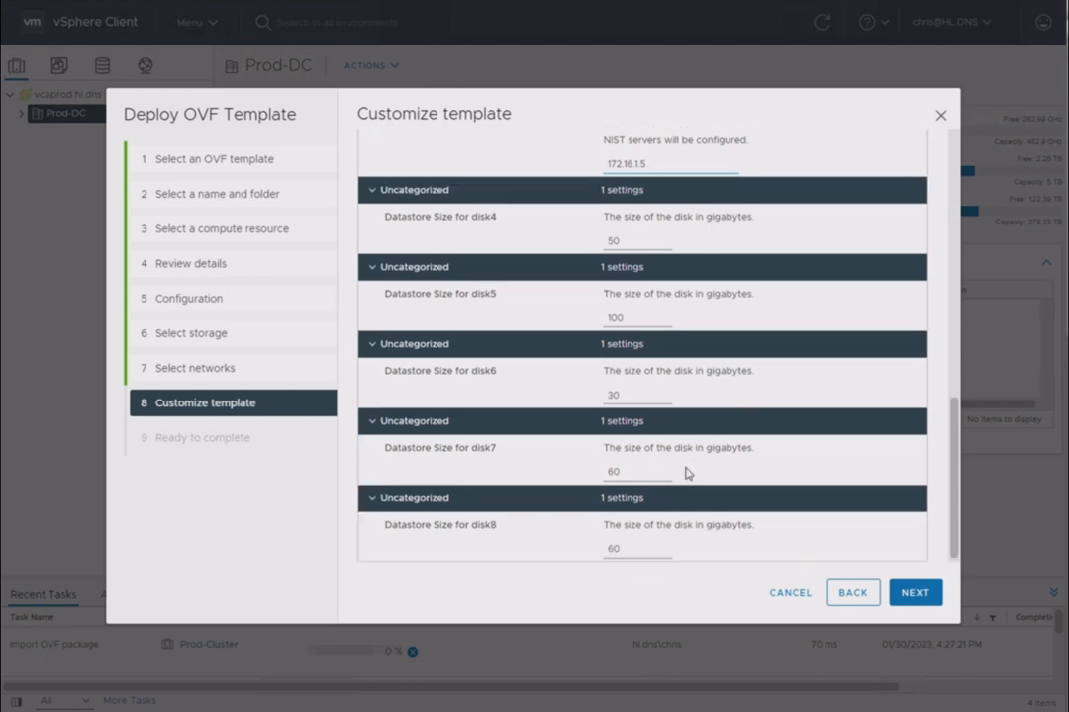
{"action": "left_click", "coordinate": [916, 593]}
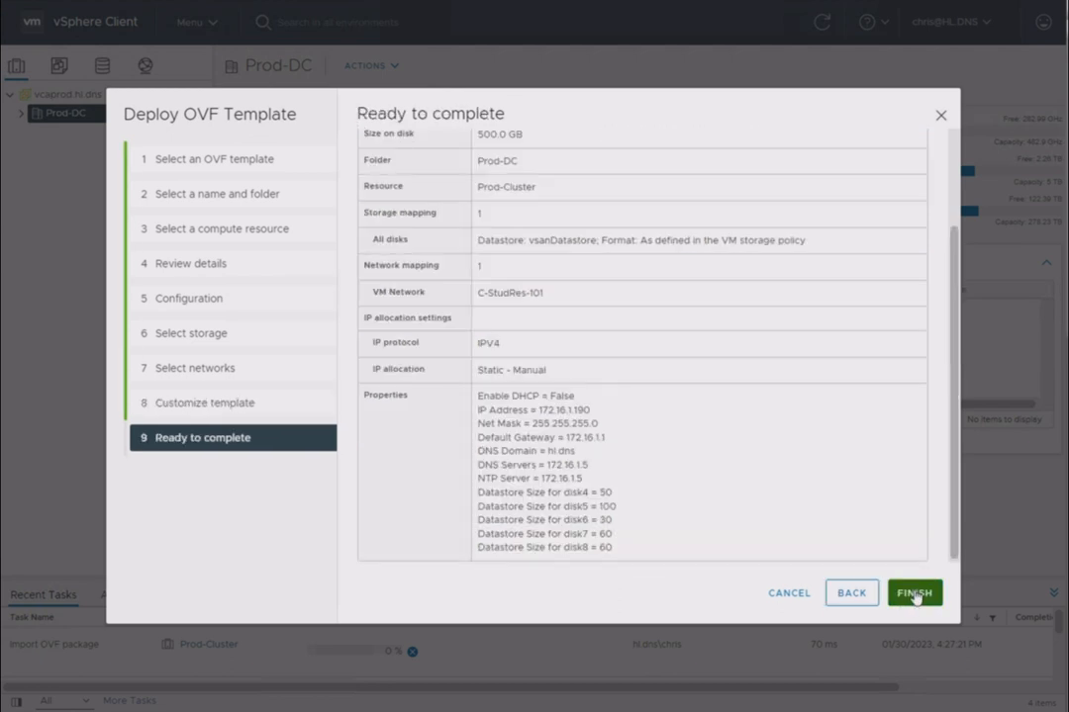
{"action": "left_click", "coordinate": [914, 594]}
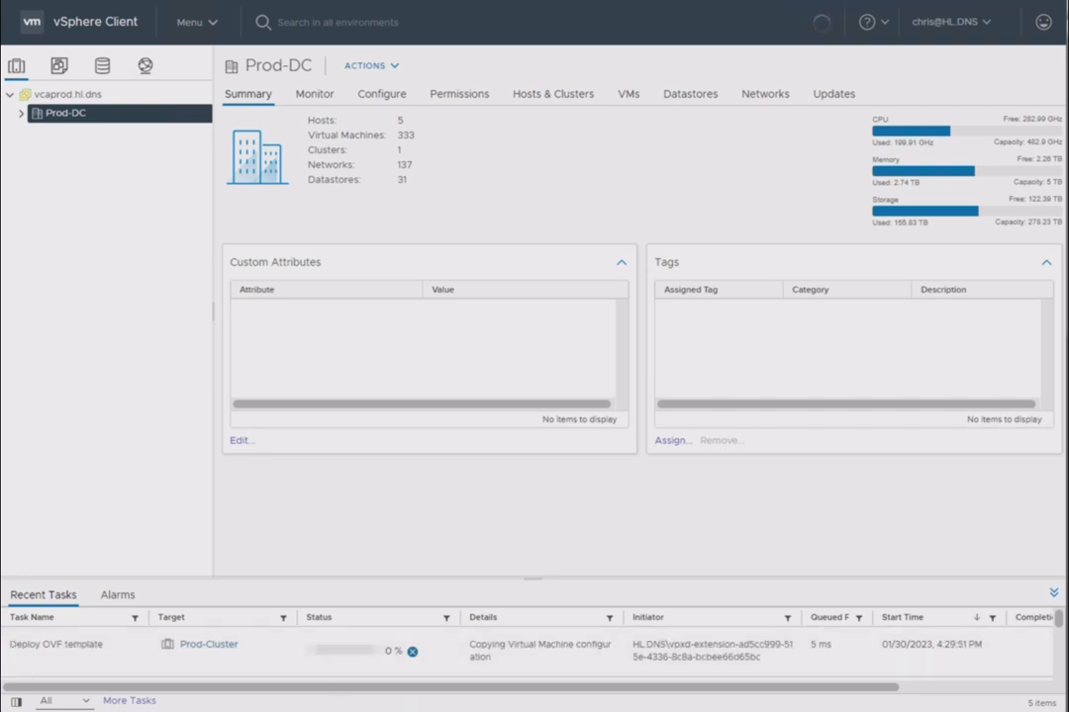
Ping intersight.hl.dns from Command Prompt, interrupt the ping and return to vSphere Client
{"action": "key", "text": "alt+Tab"}
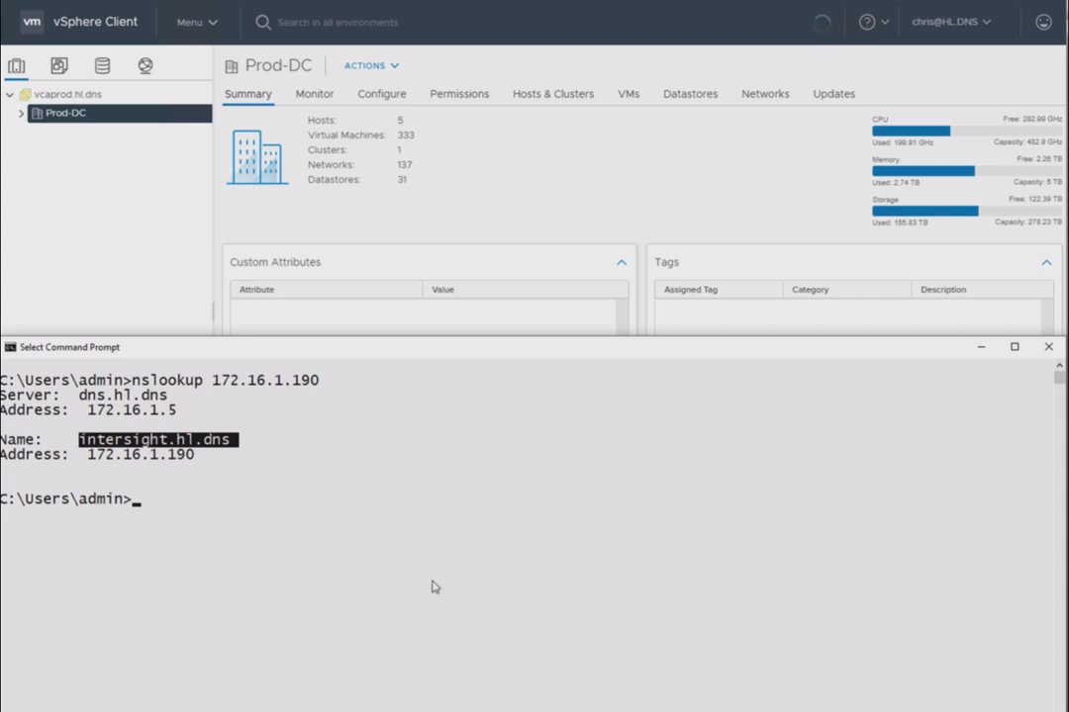
{"action": "type", "text": "pin"}
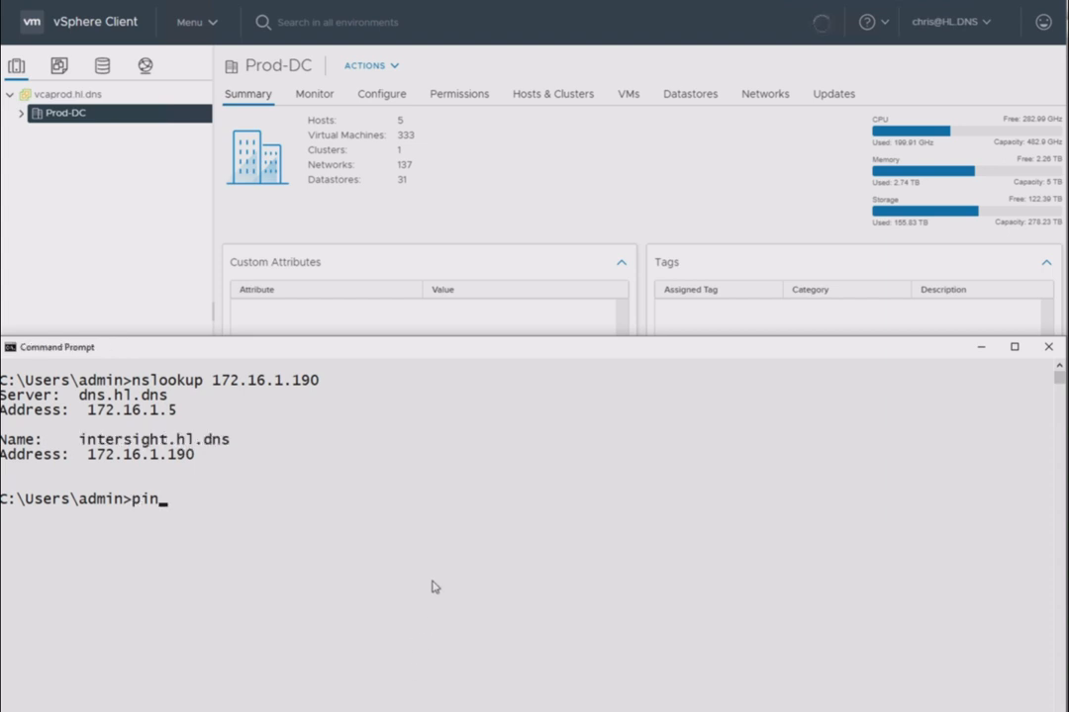
{"action": "type", "text": "g"}
{"action": "left_click_drag", "start_coordinate": [88, 455], "coordinate": [184, 458]}
{"action": "left_click", "coordinate": [269, 349]}
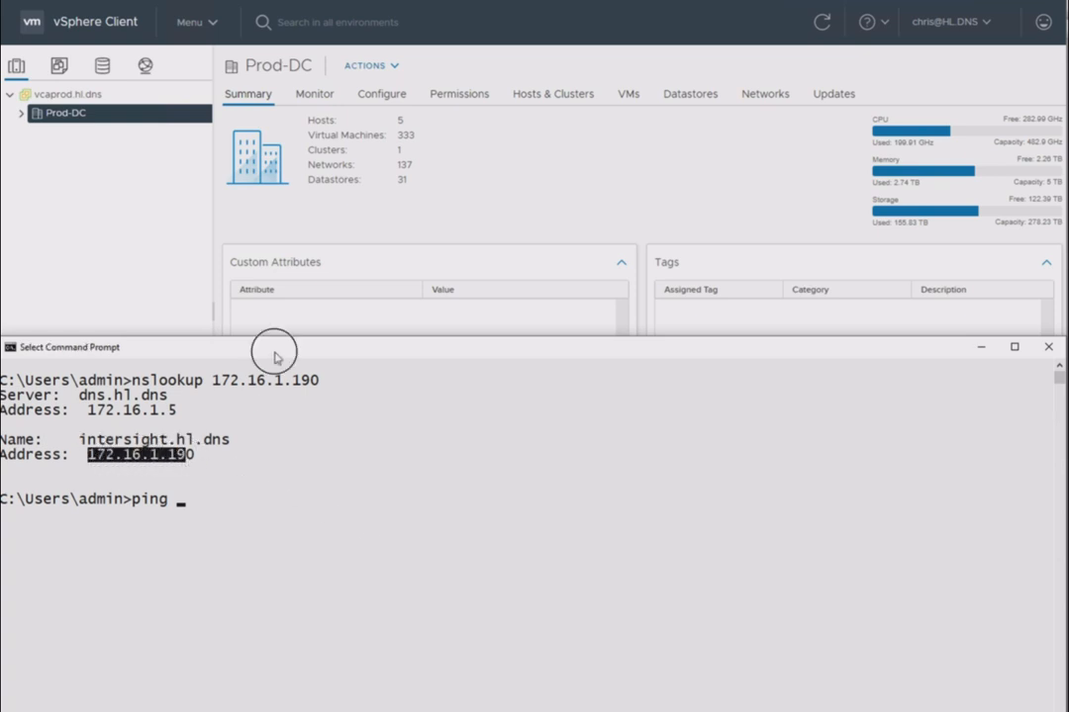
{"action": "left_click_drag", "start_coordinate": [81, 440], "coordinate": [223, 447]}
{"action": "key", "text": "ctrl+c"}
{"action": "right_click", "coordinate": [297, 450]}
{"action": "right_click", "coordinate": [296, 446]}
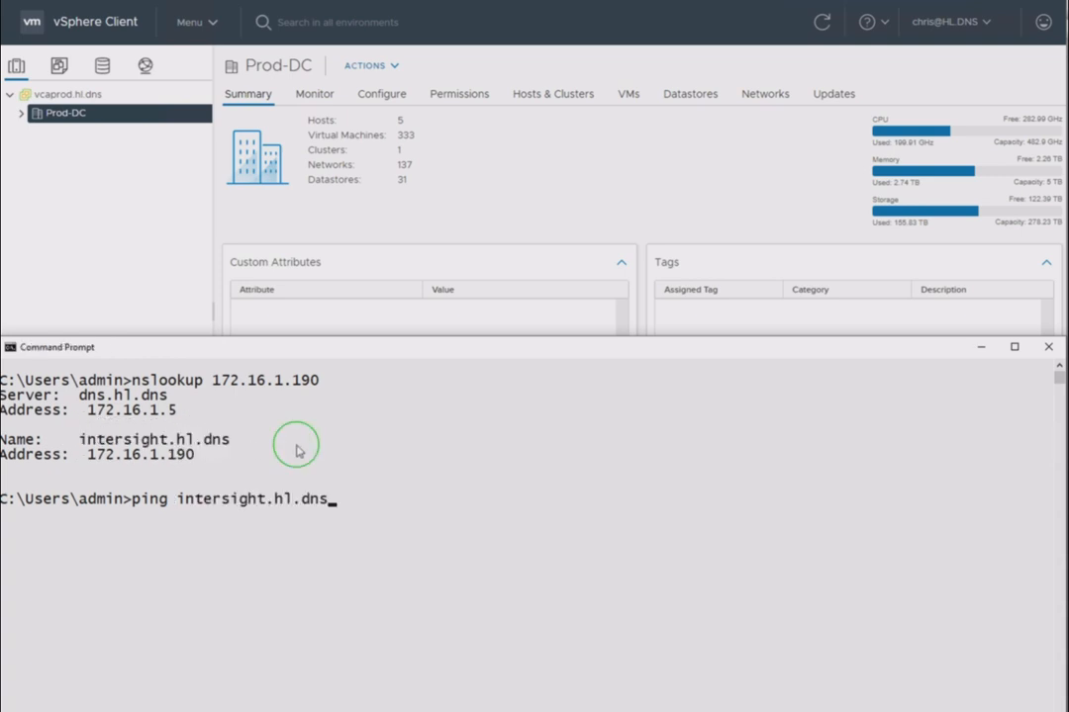
{"action": "key", "text": "Return"}
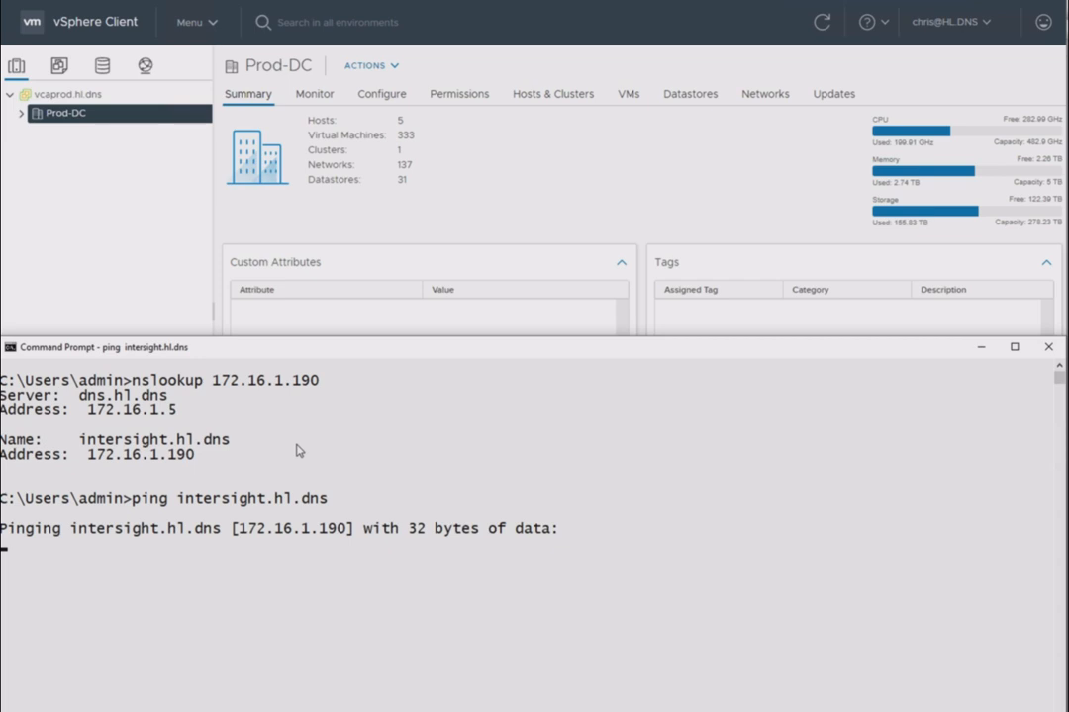
{"action": "key", "text": "ctrl+c"}
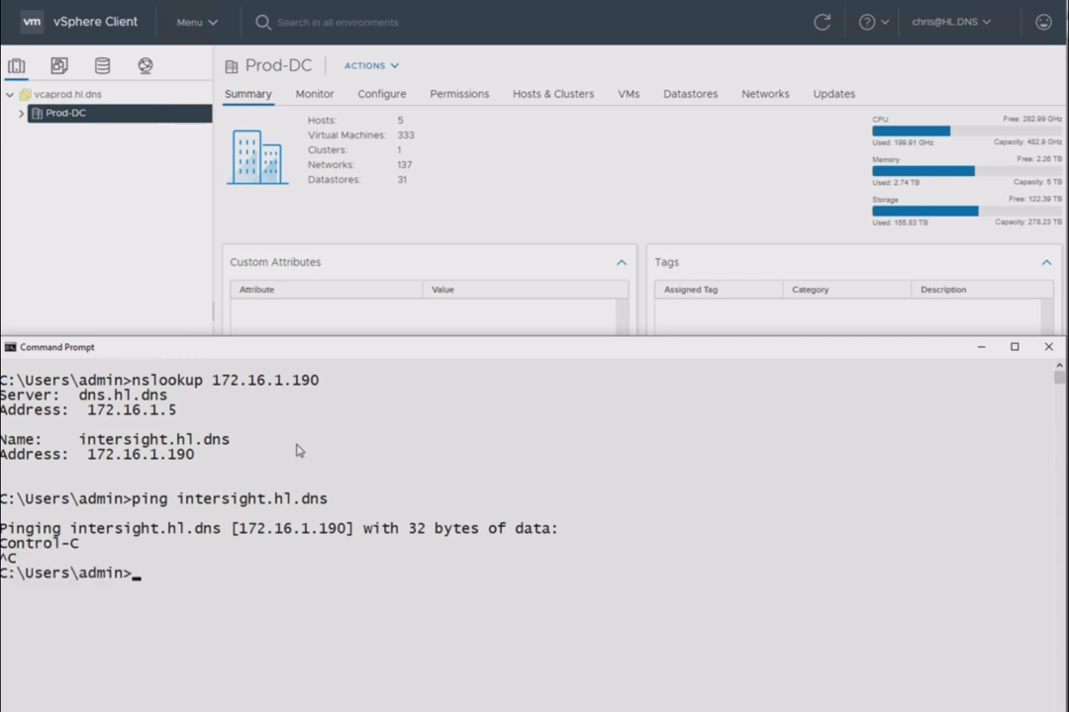
{"action": "left_click", "coordinate": [172, 229]}
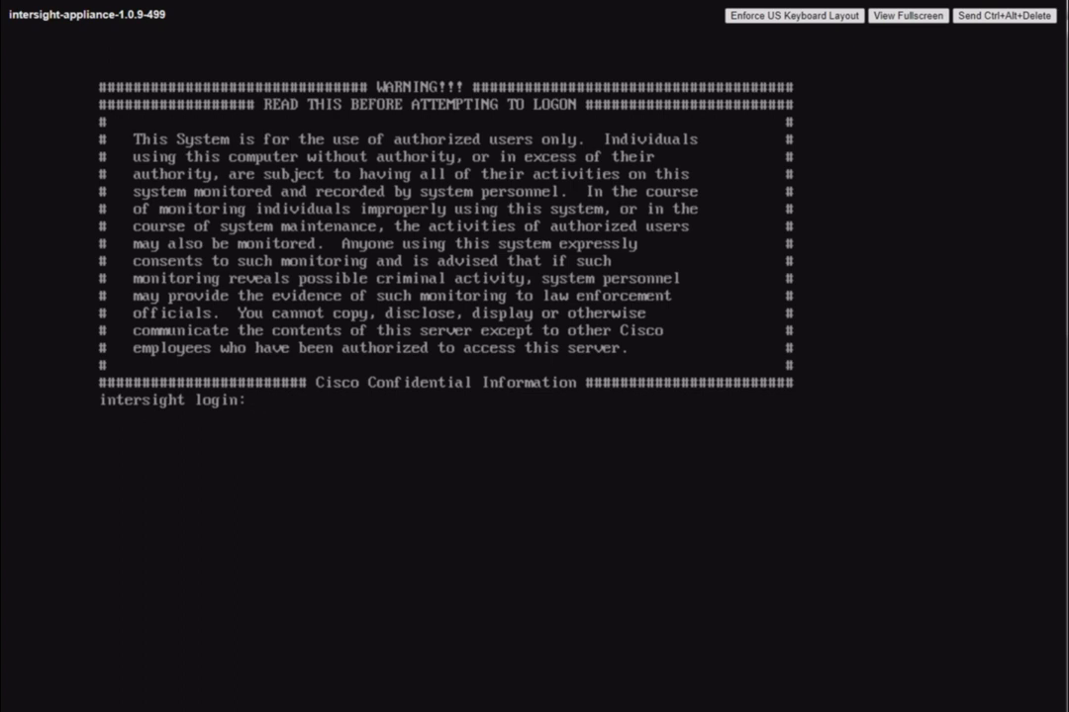
Log in to the appliance console as admin with the account password and run the connectivity test
{"action": "type", "text": "admin"}
{"action": "key", "text": "Return"}
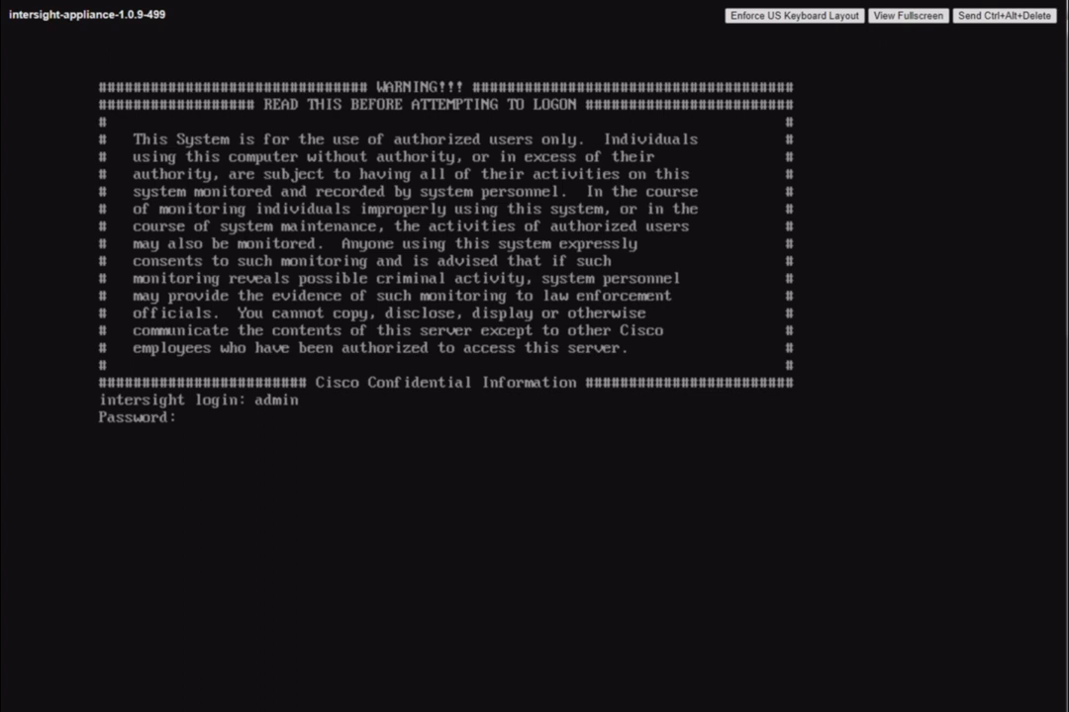
{"action": "key", "text": "Return"}
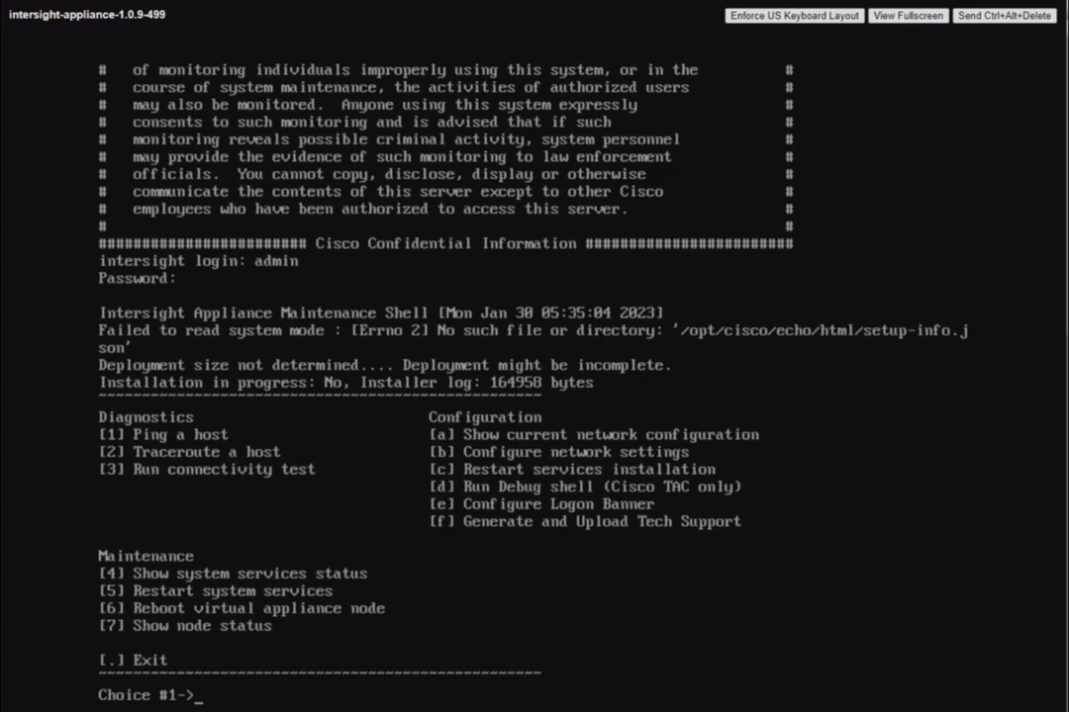
{"action": "type", "text": "3"}
{"action": "key", "text": "Return"}
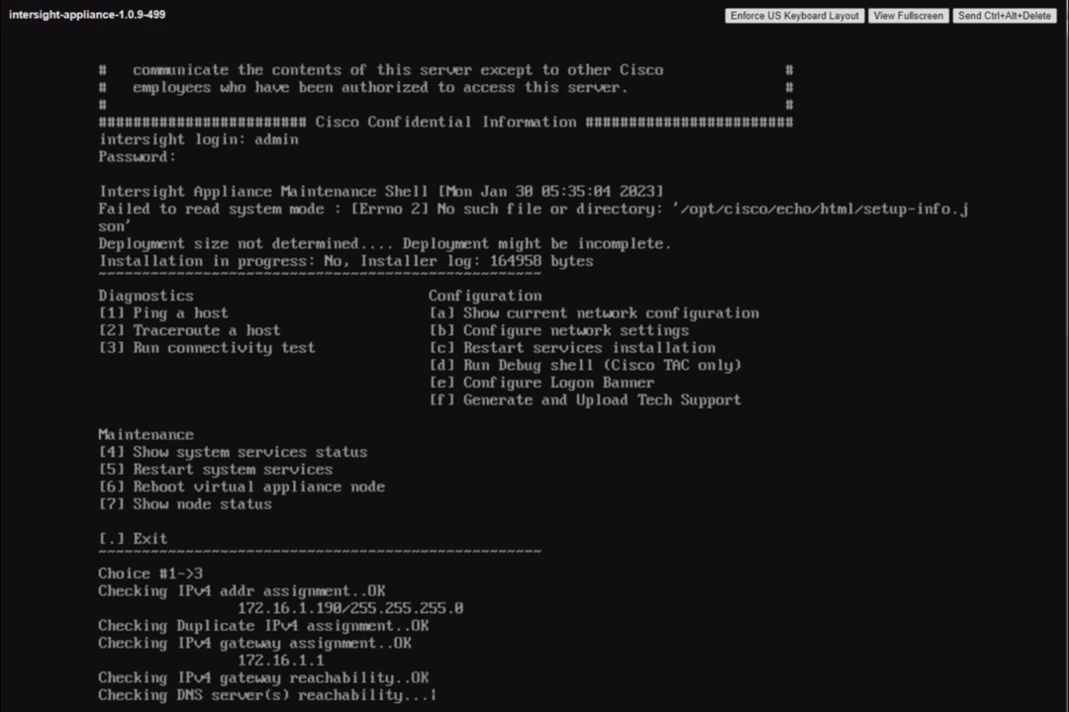
Copy the hostname intersight.hl.dns from Command Prompt and open that site in the browser, proceeding past the certificate warning
{"action": "key", "text": "alt+Tab"}
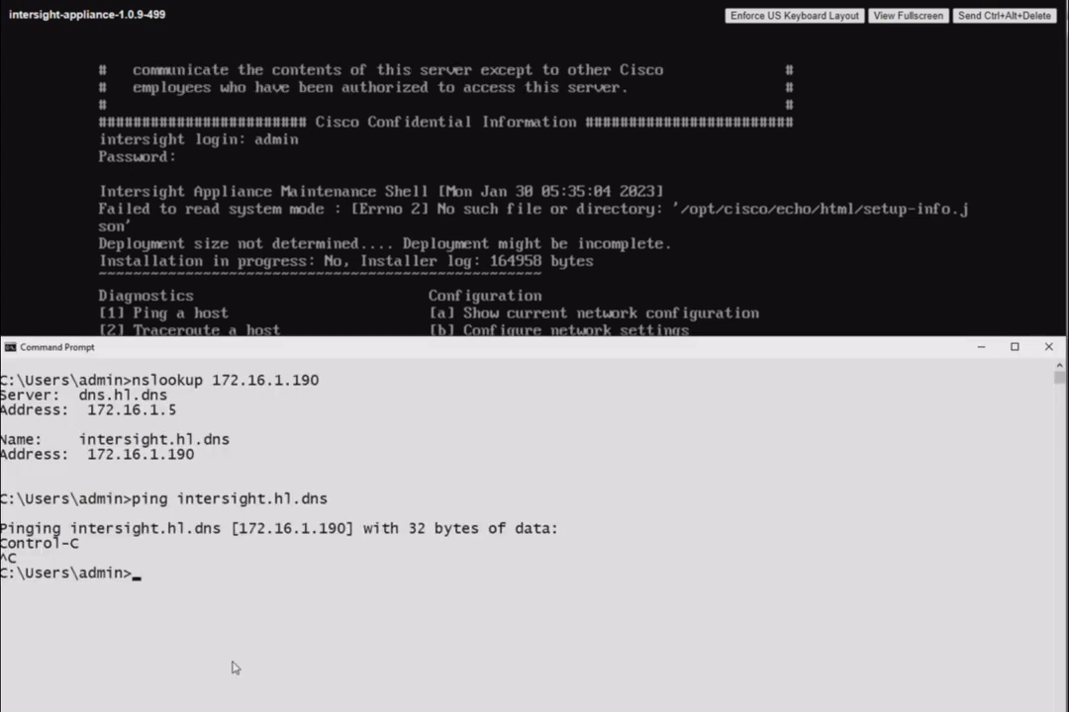
{"action": "key", "text": "ctrl"}
{"action": "left_click_drag", "start_coordinate": [71, 531], "coordinate": [219, 537]}
{"action": "right_click", "coordinate": [219, 538]}
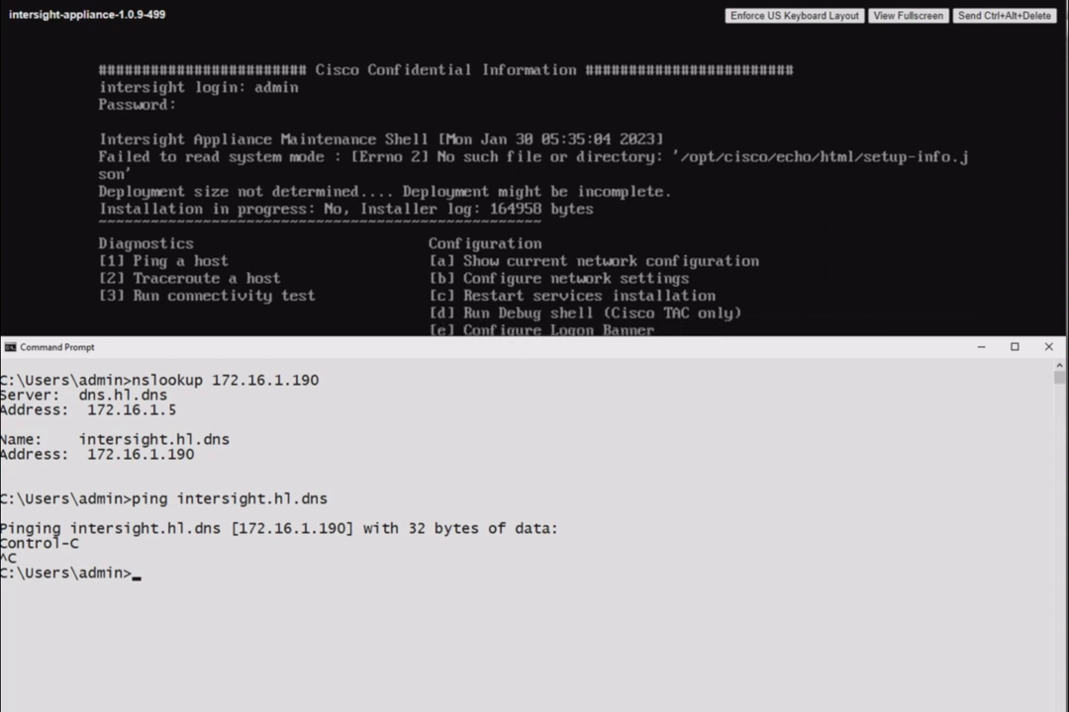
{"action": "left_click", "coordinate": [1037, 94]}
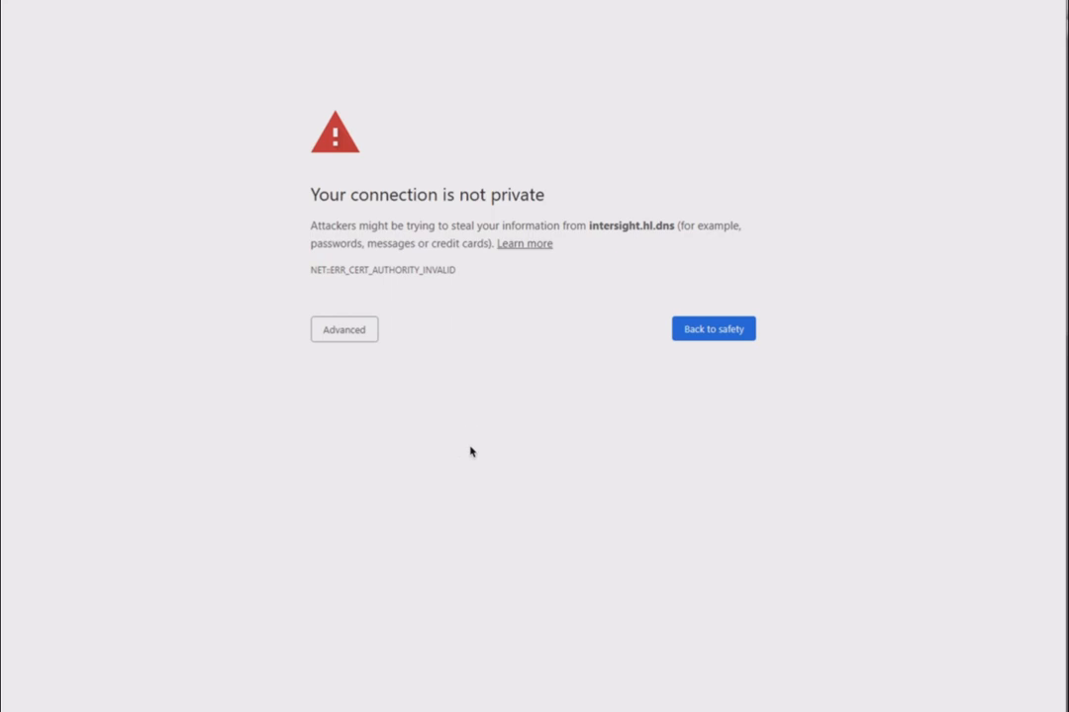
{"action": "left_click", "coordinate": [357, 336]}
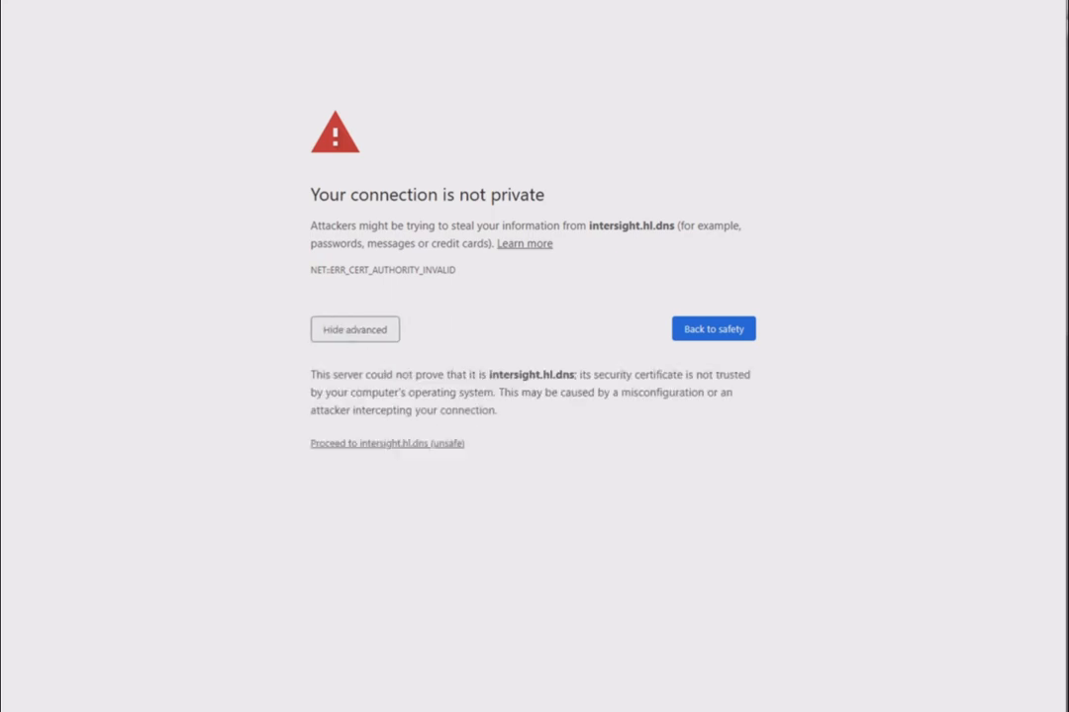
{"action": "left_click", "coordinate": [392, 445]}
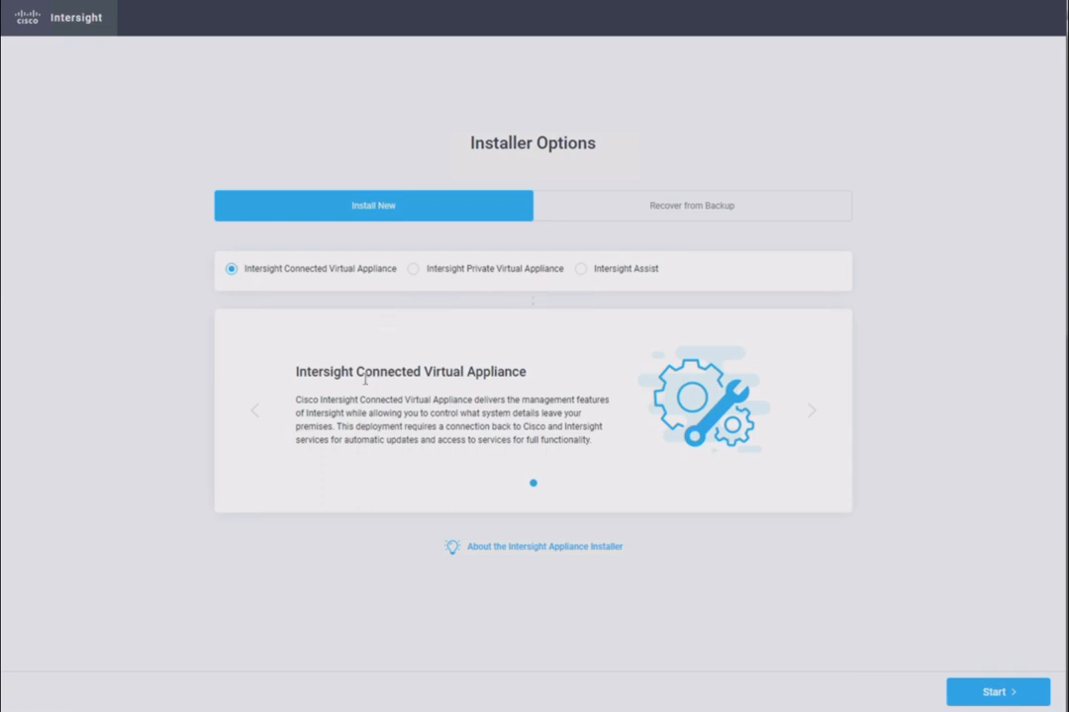
Start a new Intersight Connected Virtual Appliance installation and copy the appliance's Device ID
{"action": "left_click", "coordinate": [993, 693]}
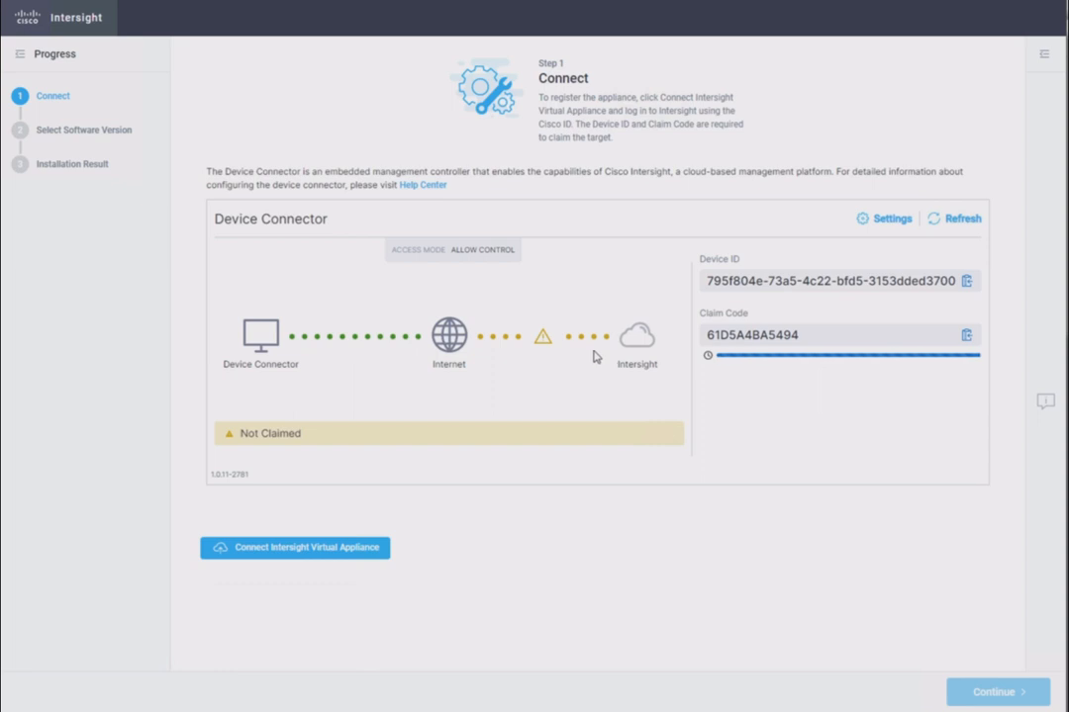
{"action": "left_click", "coordinate": [967, 285]}
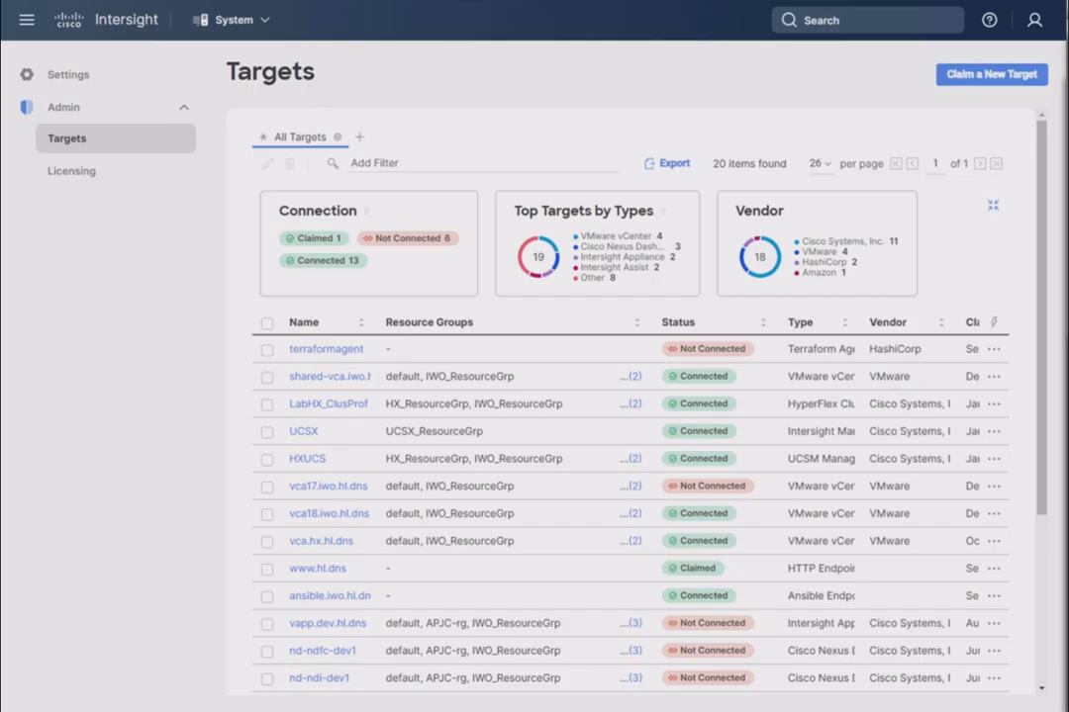
On the cloud Intersight Targets page, check the signed-in account's role and start claiming a new Cisco Intersight Appliance target
{"action": "left_click", "coordinate": [1033, 23]}
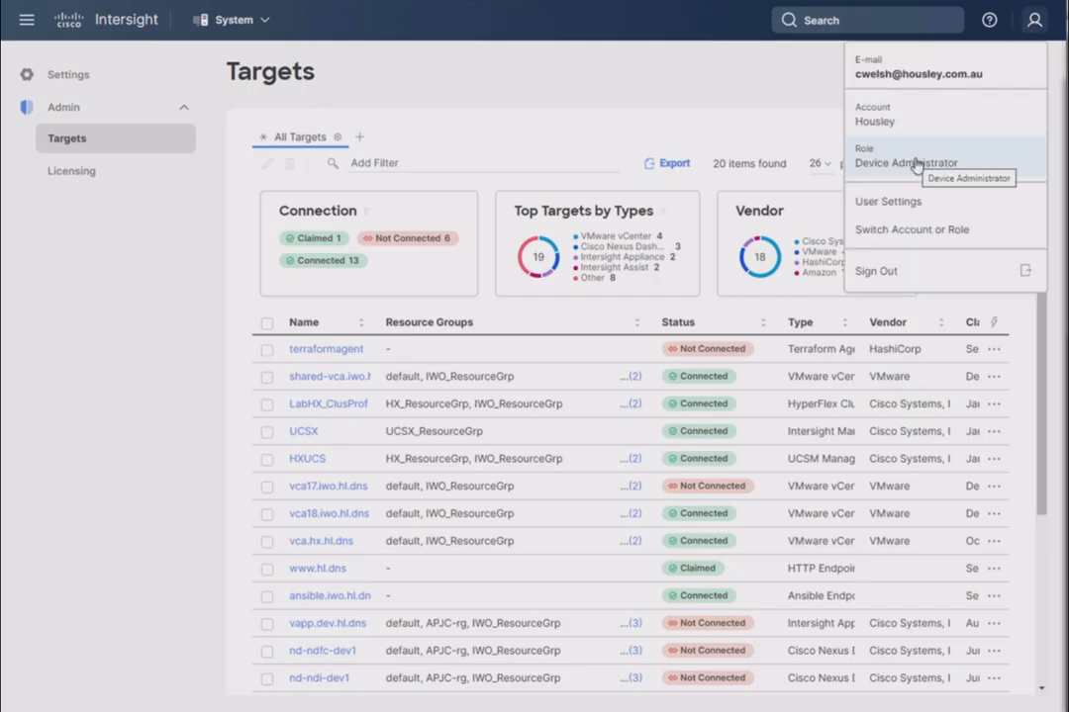
{"action": "left_click", "coordinate": [611, 104]}
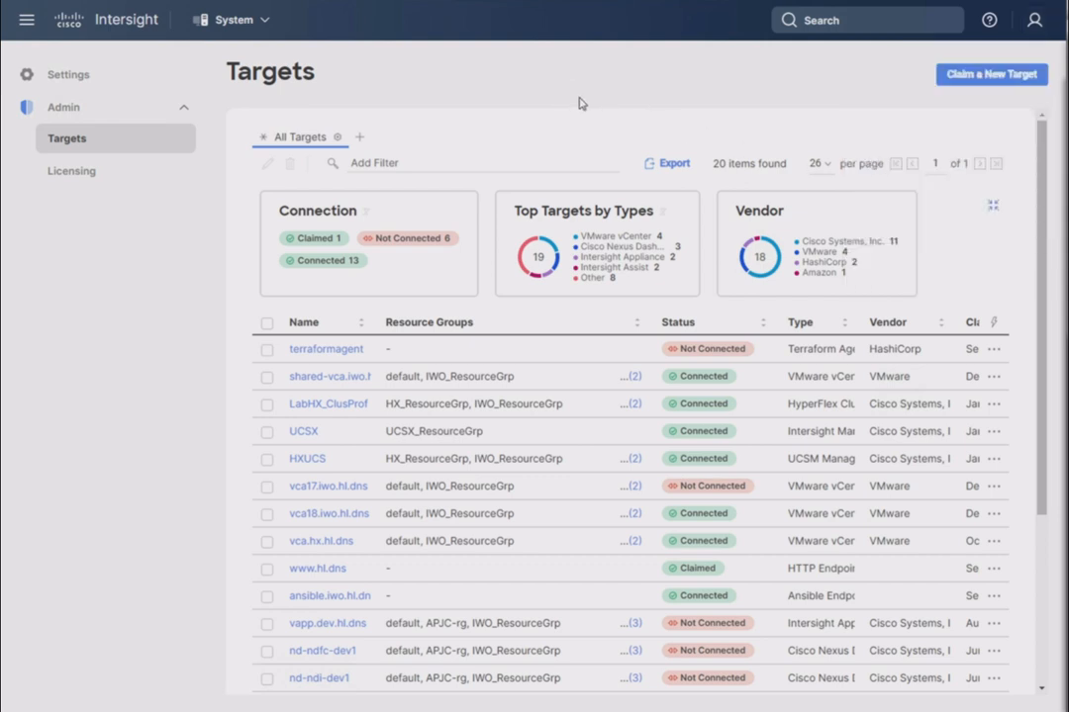
{"action": "left_click", "coordinate": [996, 77]}
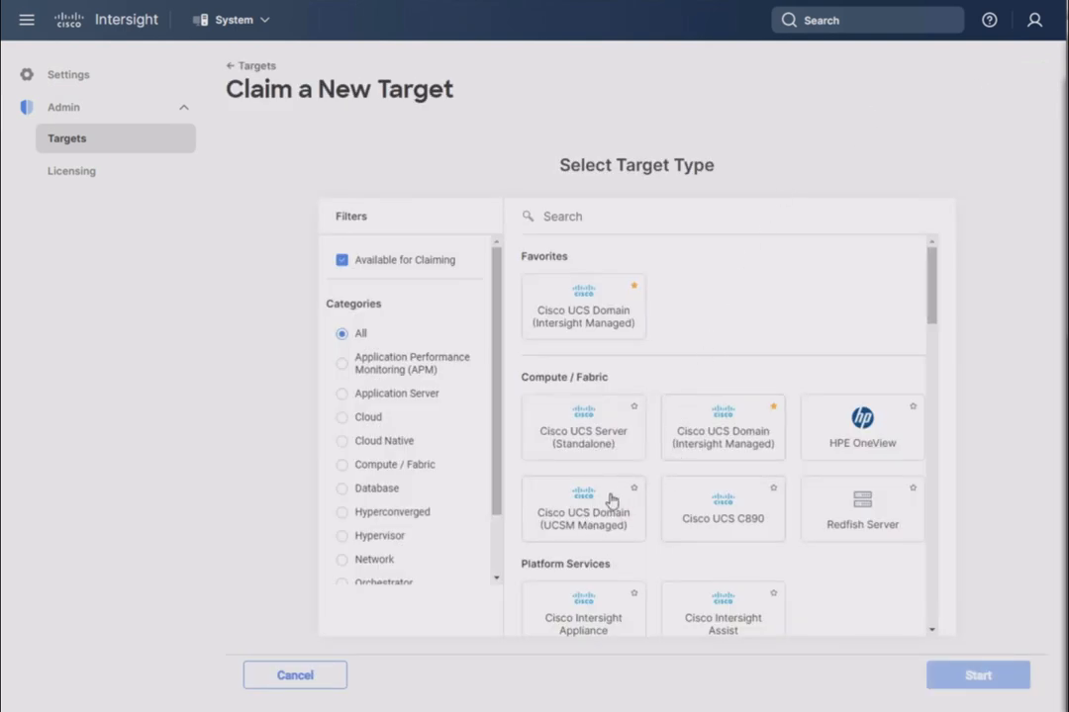
{"action": "scroll", "coordinate": [580, 507], "scroll_direction": "down", "scroll_amount": 1}
{"action": "left_click", "coordinate": [575, 566]}
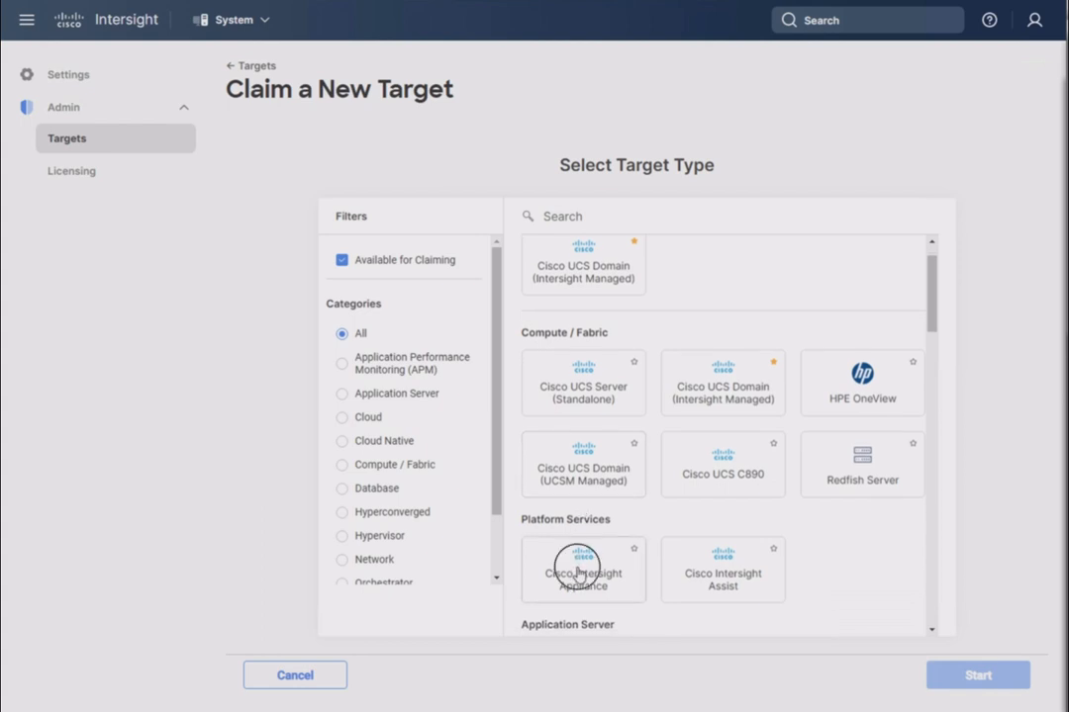
{"action": "left_click", "coordinate": [977, 677]}
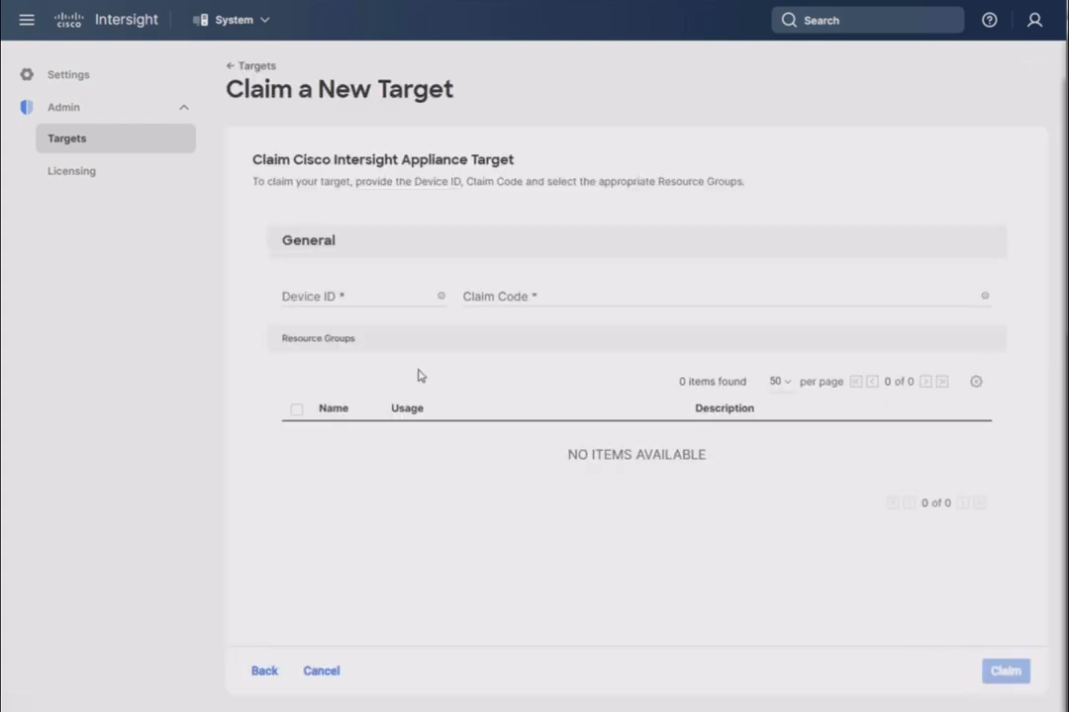
Paste the copied appliance Device ID into the target claim form
{"action": "left_click", "coordinate": [344, 293]}
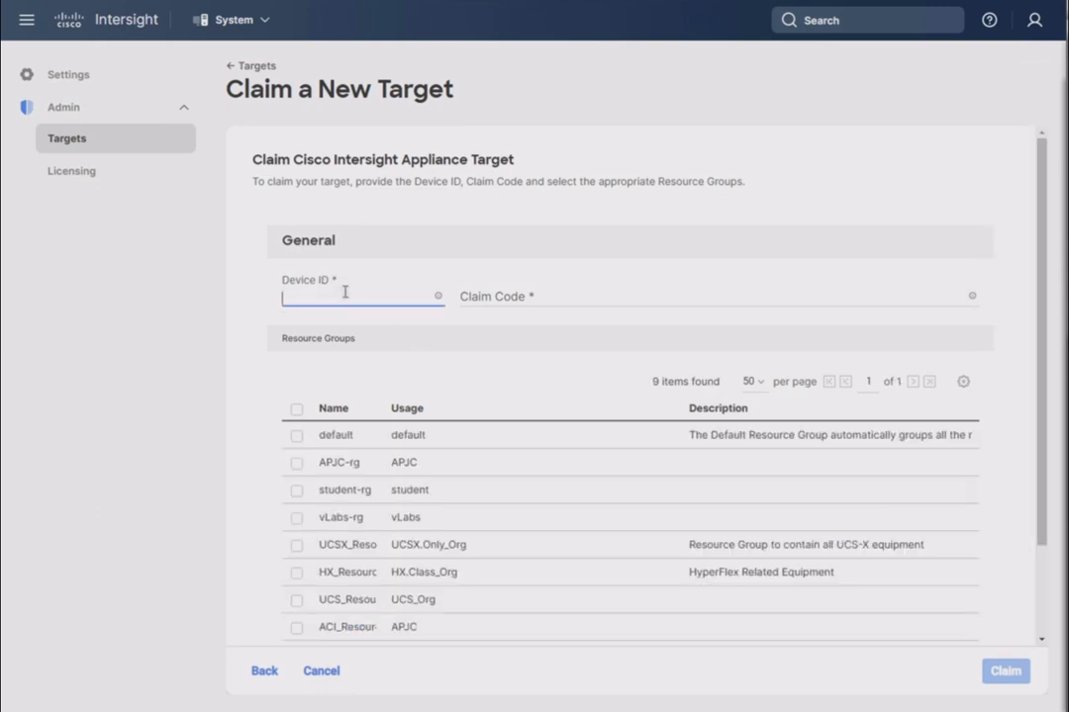
{"action": "right_click", "coordinate": [345, 295]}
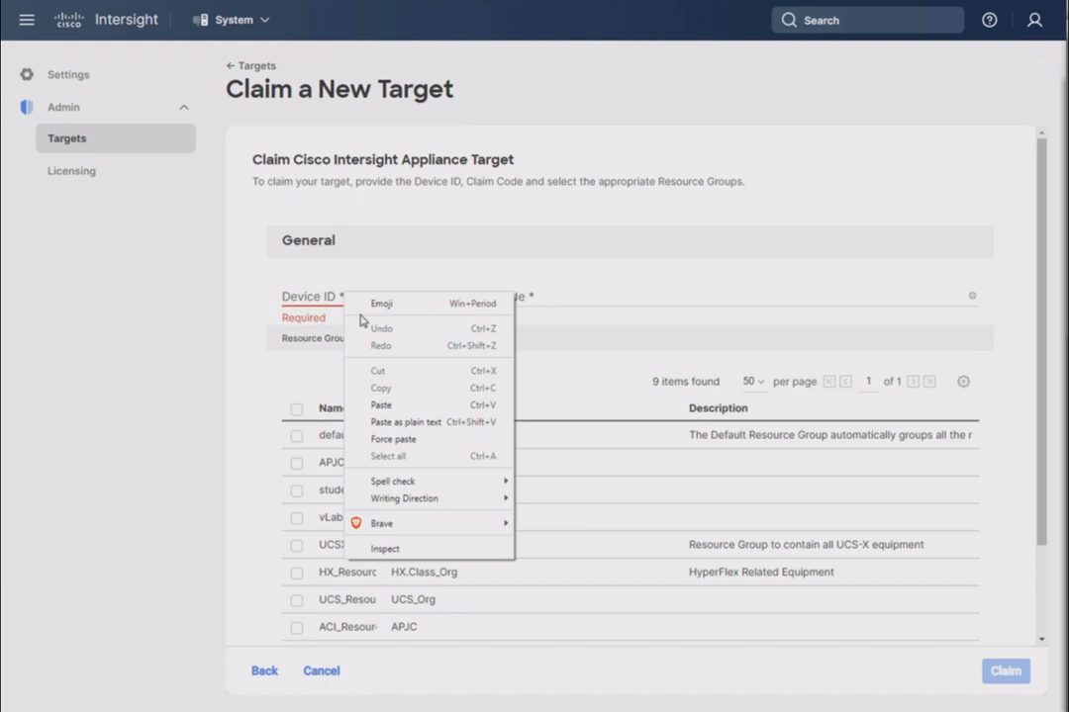
{"action": "left_click", "coordinate": [295, 296]}
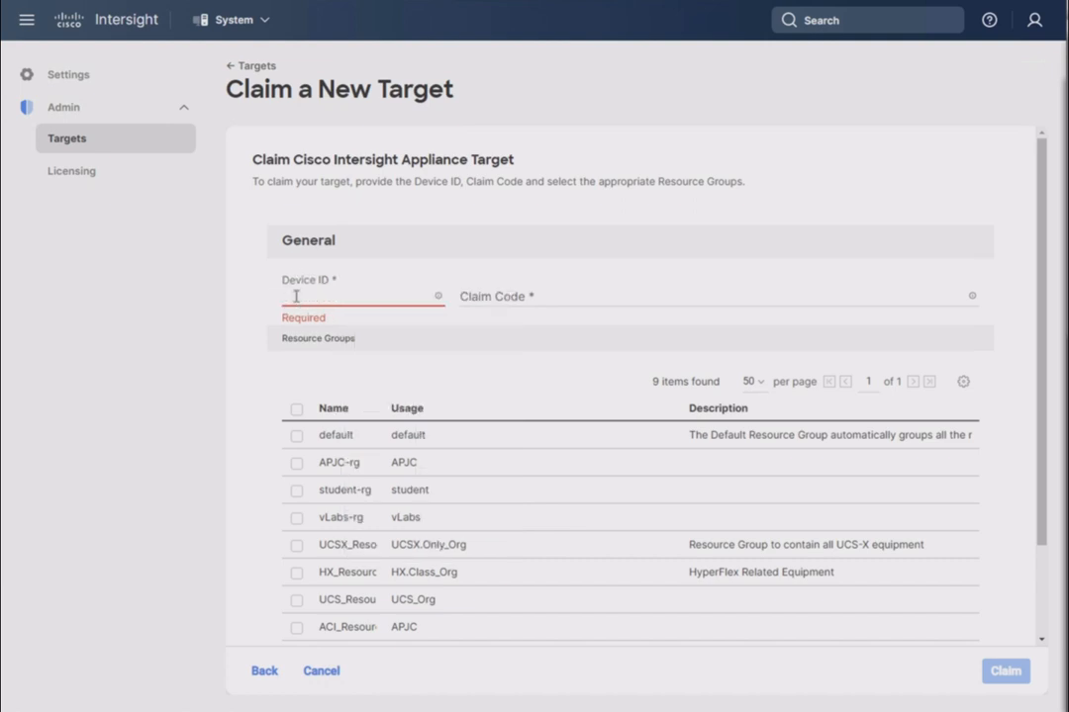
{"action": "key", "text": "ctrl+v"}
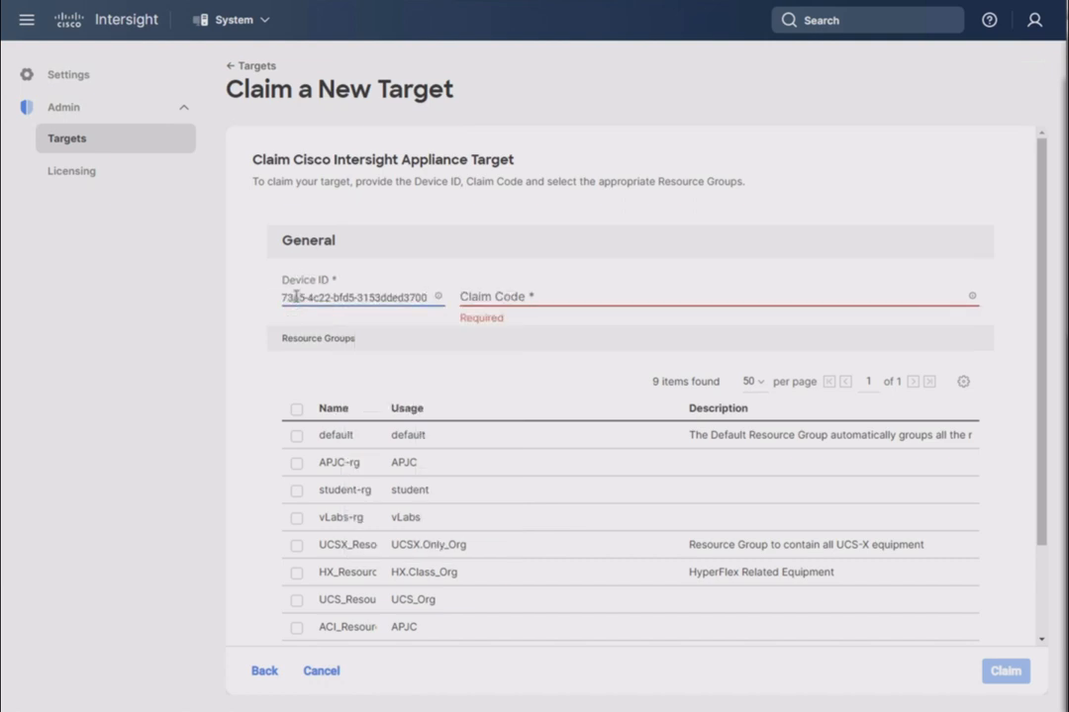
Copy the appliance's Claim Code from its Device Connector page and paste it into the cloud target claim form
{"action": "left_click", "coordinate": [501, 298]}
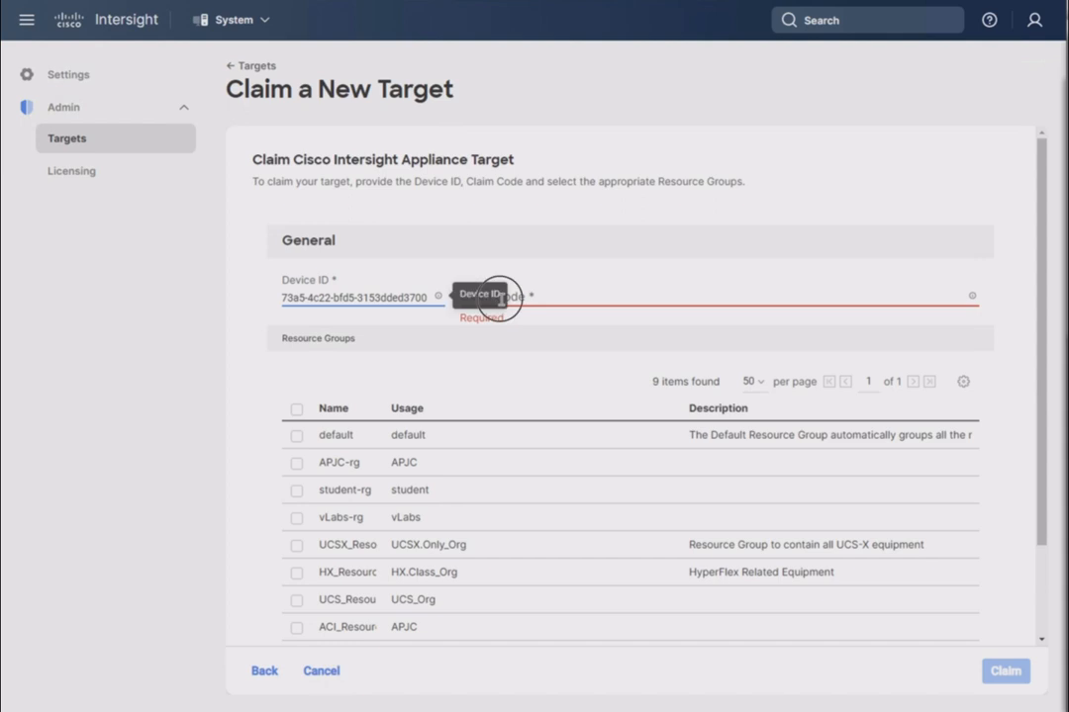
{"action": "left_click", "coordinate": [610, 291]}
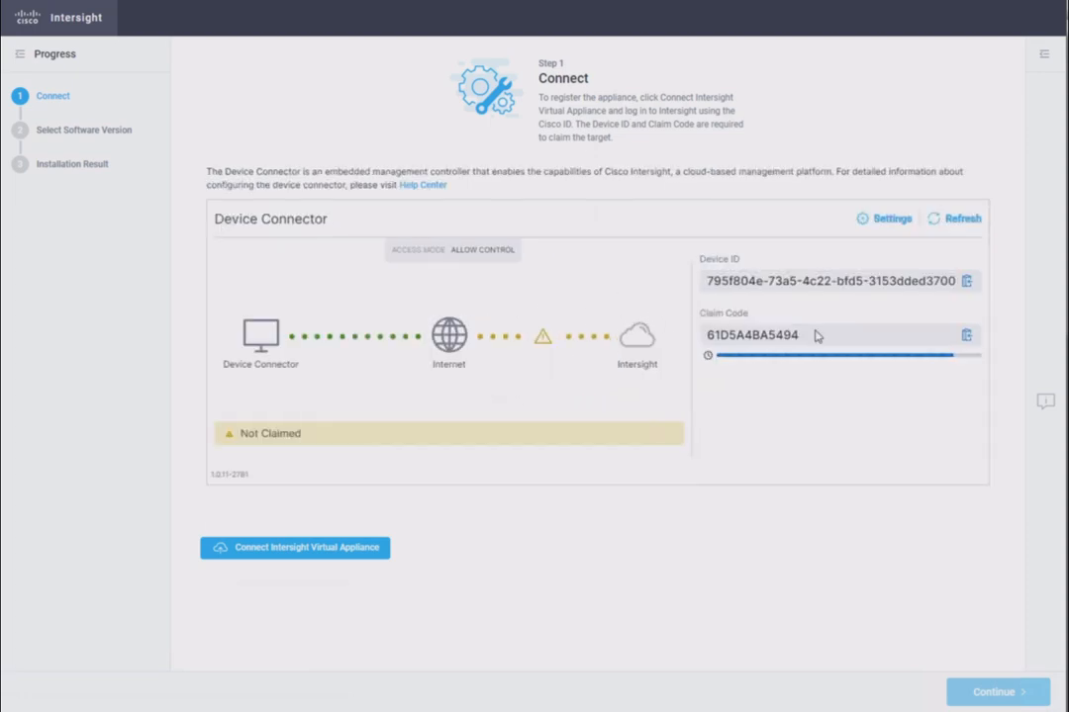
{"action": "left_click", "coordinate": [966, 339]}
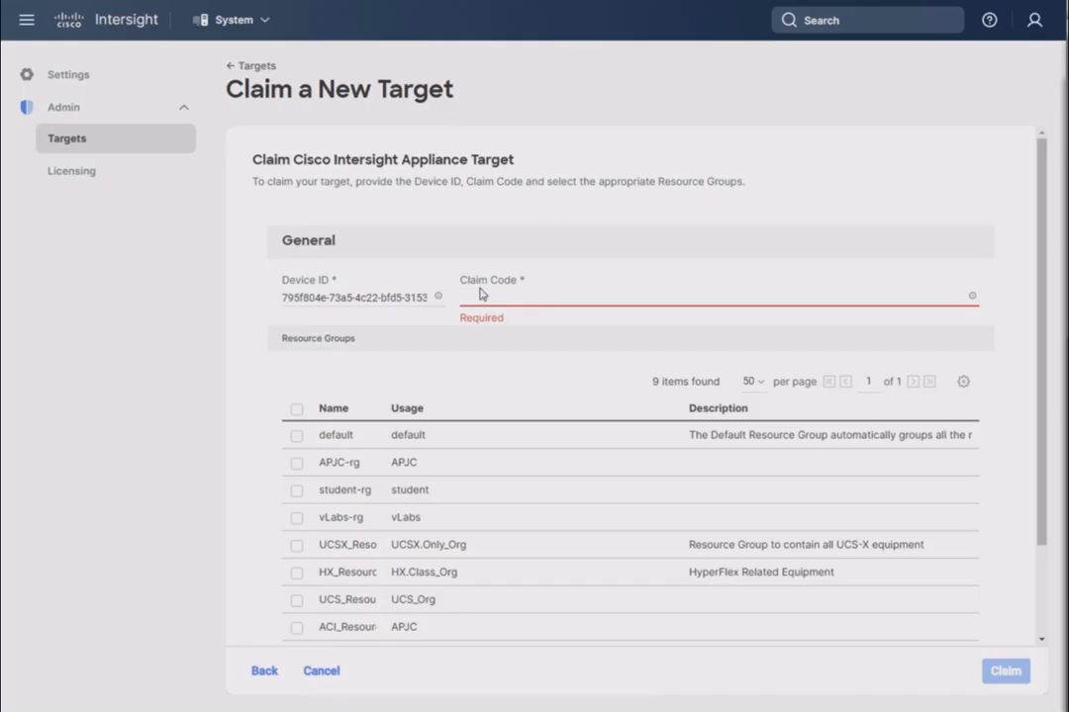
{"action": "key", "text": "ctrl+v"}
{"action": "left_click", "coordinate": [221, 346]}
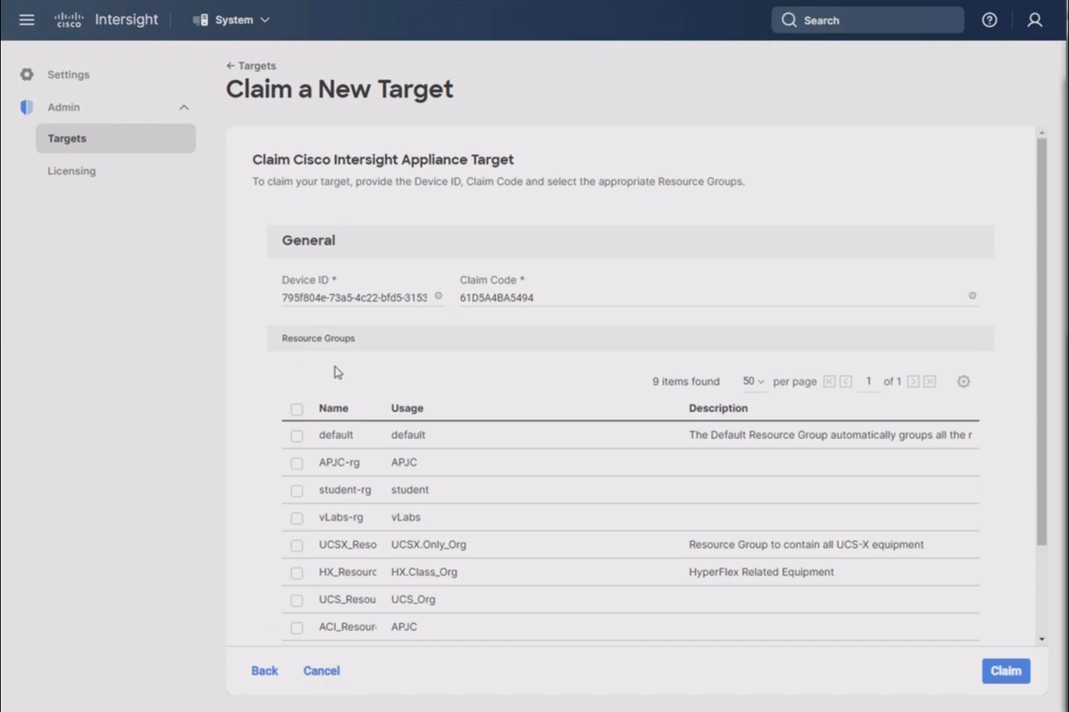
Assign the appliance target to the default resource group and claim it
{"action": "left_click", "coordinate": [299, 439]}
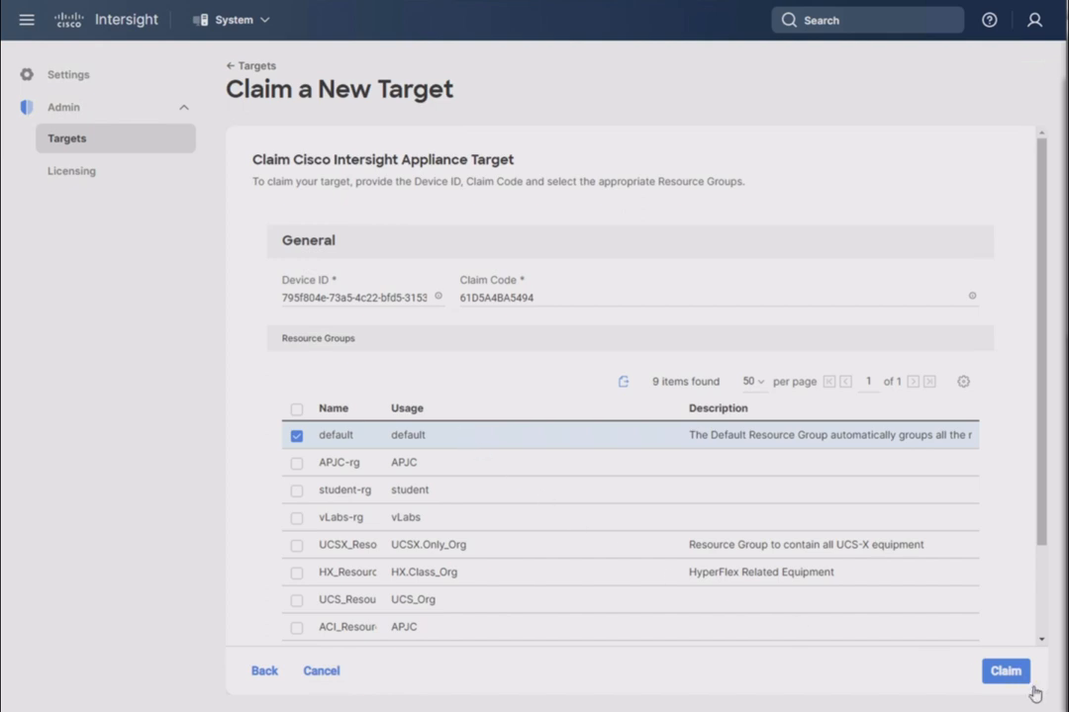
{"action": "left_click", "coordinate": [1004, 671]}
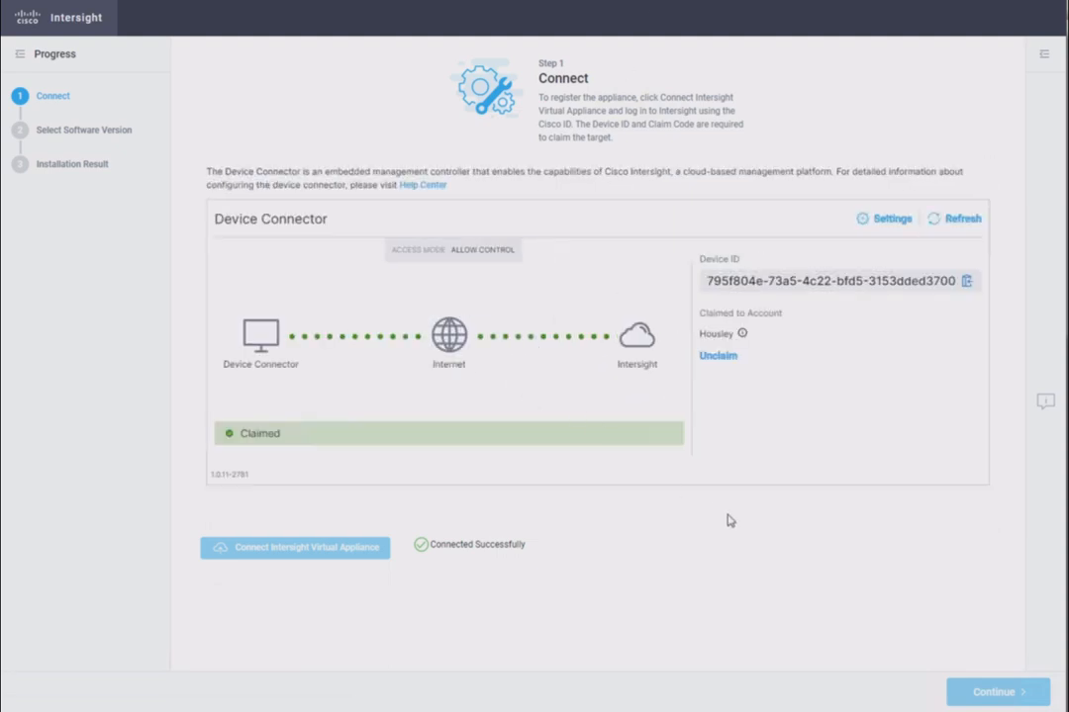
Continue the appliance installation past the Connect step and finish it with Download Latest Version, 1.0.9-503
{"action": "left_click", "coordinate": [654, 537]}
{"action": "left_click", "coordinate": [725, 549]}
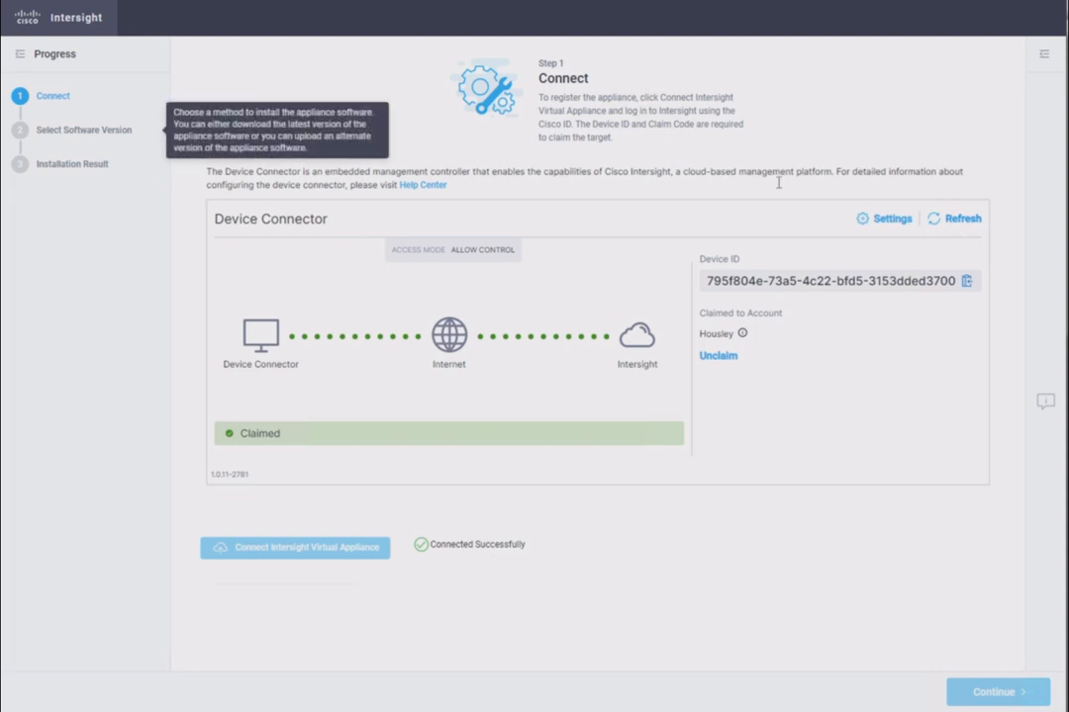
{"action": "left_click", "coordinate": [877, 516]}
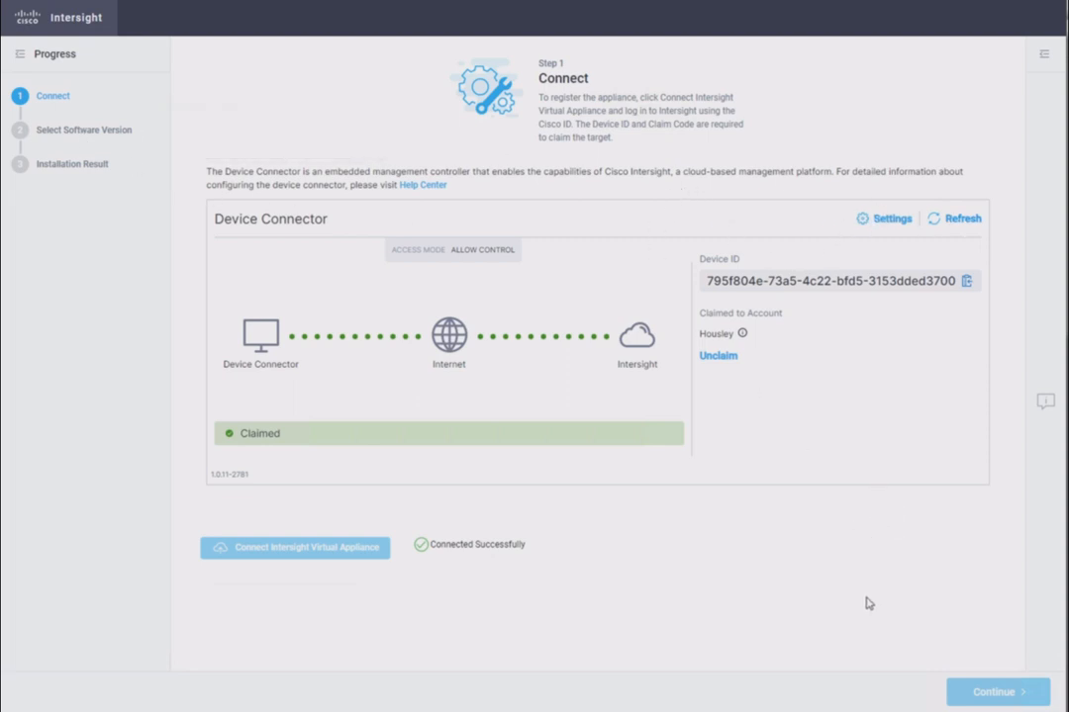
{"action": "left_click", "coordinate": [987, 683]}
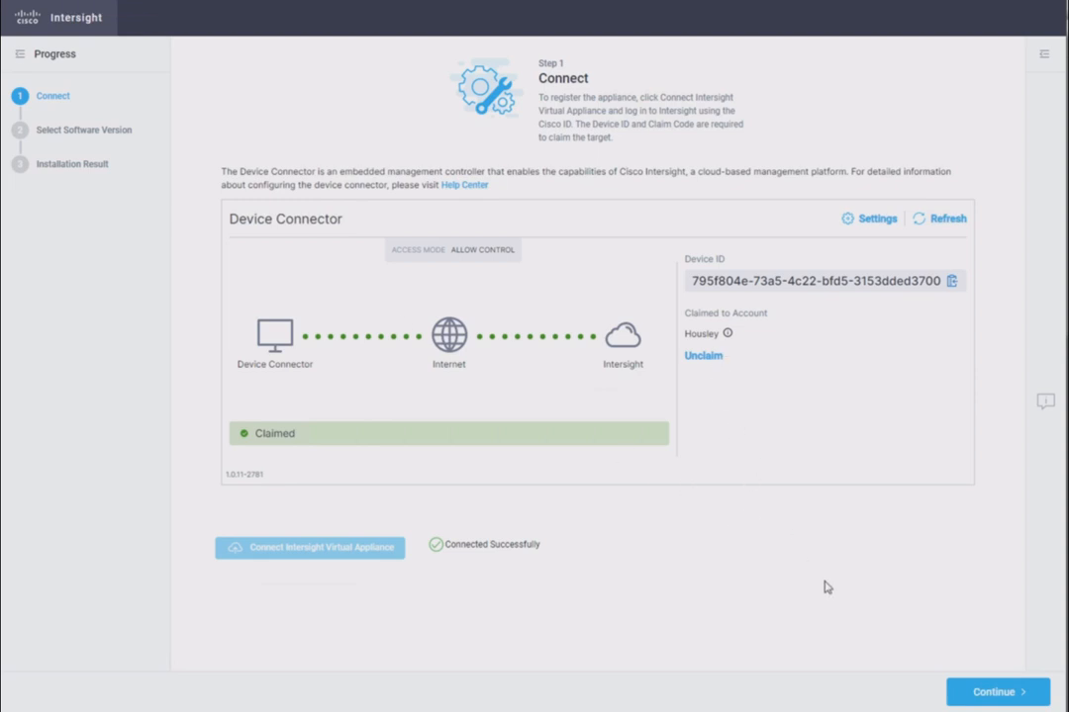
{"action": "left_click", "coordinate": [992, 696]}
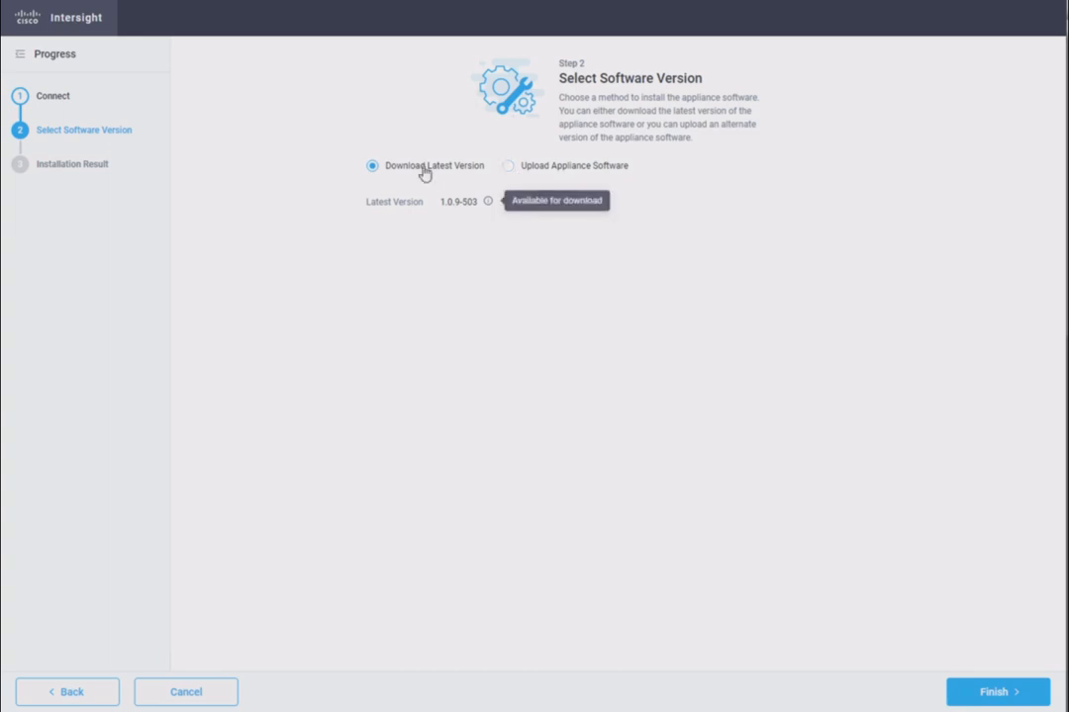
{"action": "mouse_move", "coordinate": [491, 208]}
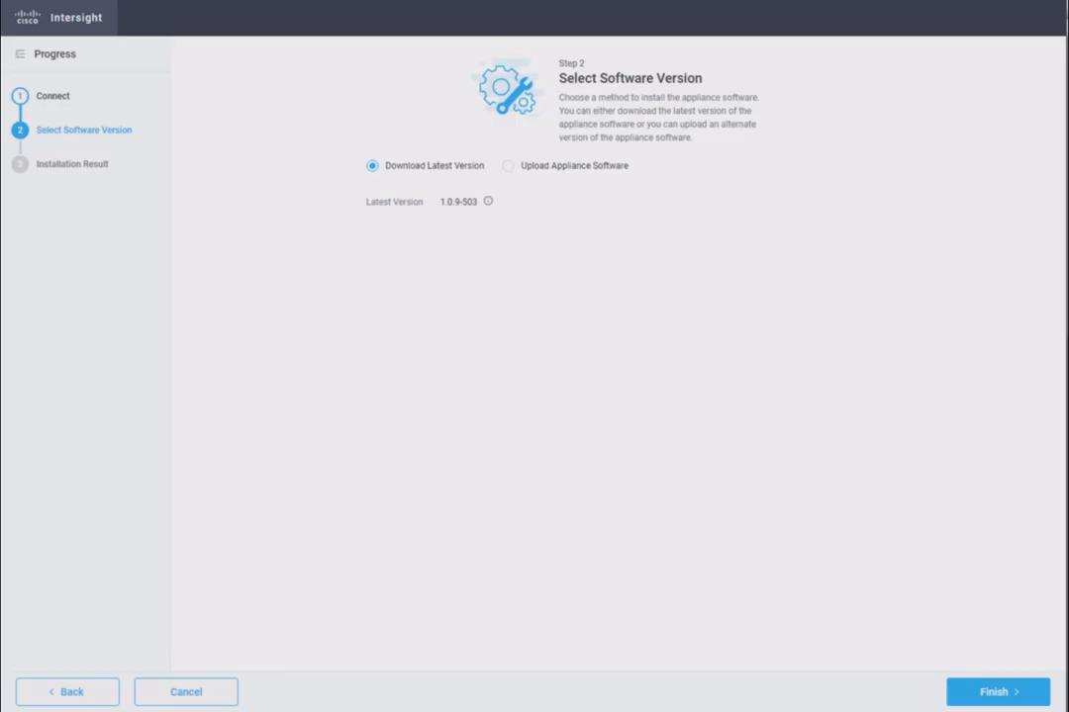
{"action": "left_click", "coordinate": [999, 693]}
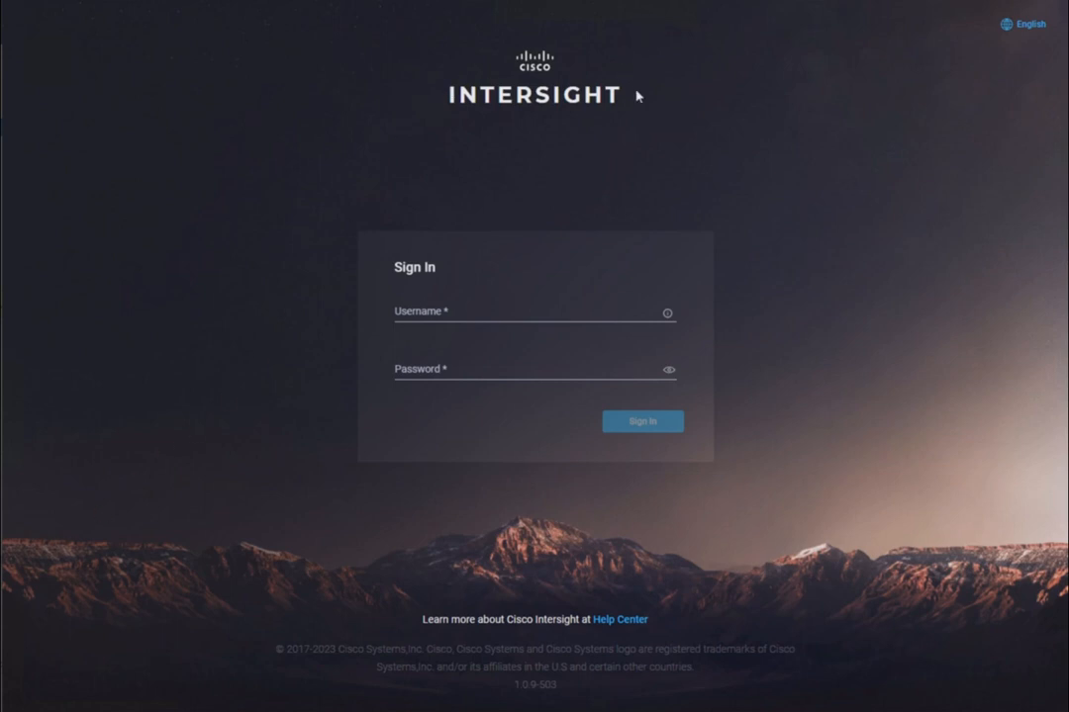
Sign in to the installed Intersight appliance as admin with the account password
{"action": "left_click", "coordinate": [645, 153]}
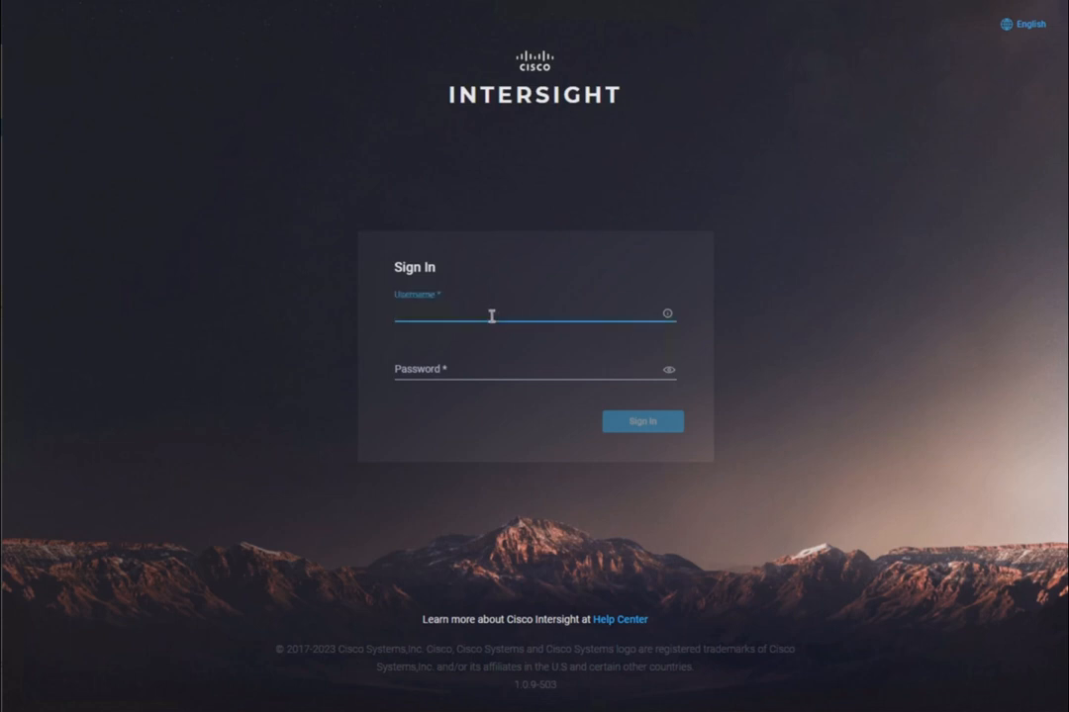
{"action": "type", "text": "admin"}
{"action": "key", "text": "Tab"}
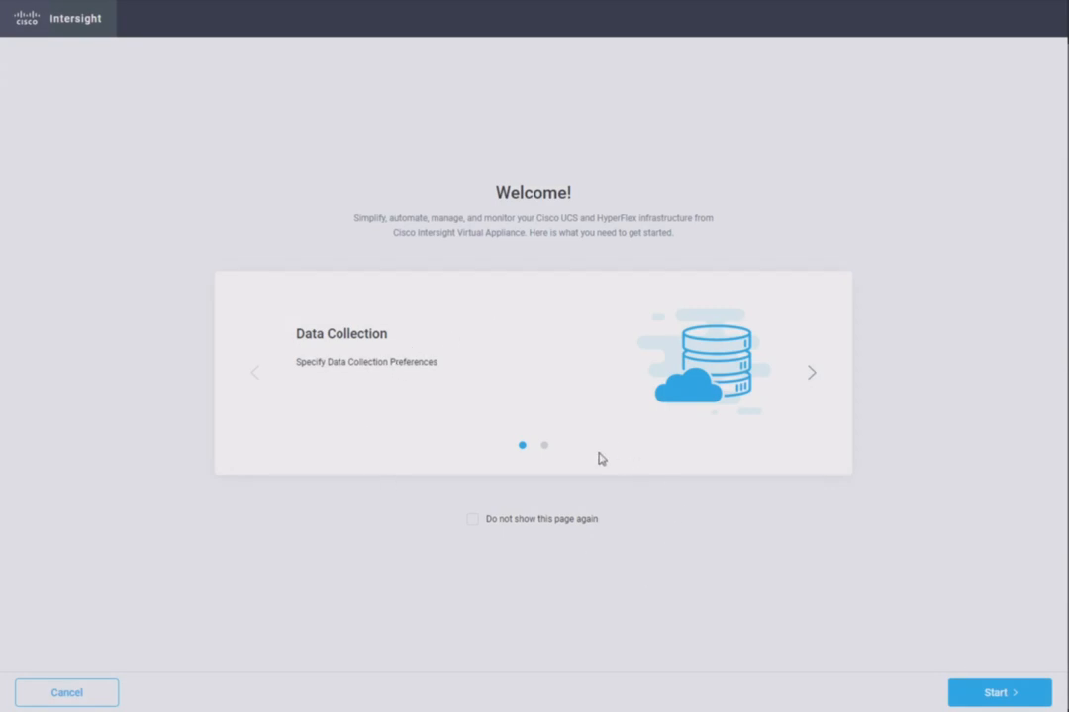
Start the initial setup, proceed to license registration, and copy the unexpired registration token from the DEFAULT virtual account in Cisco Smart Software Manager
{"action": "left_click", "coordinate": [991, 693]}
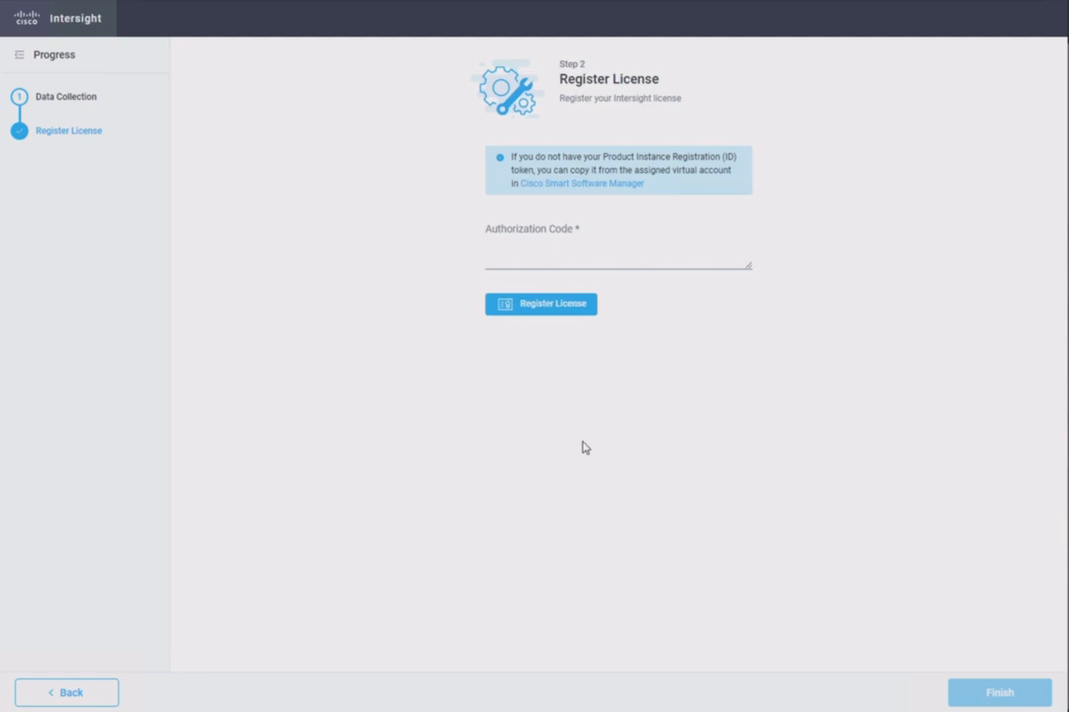
{"action": "left_click", "coordinate": [599, 186]}
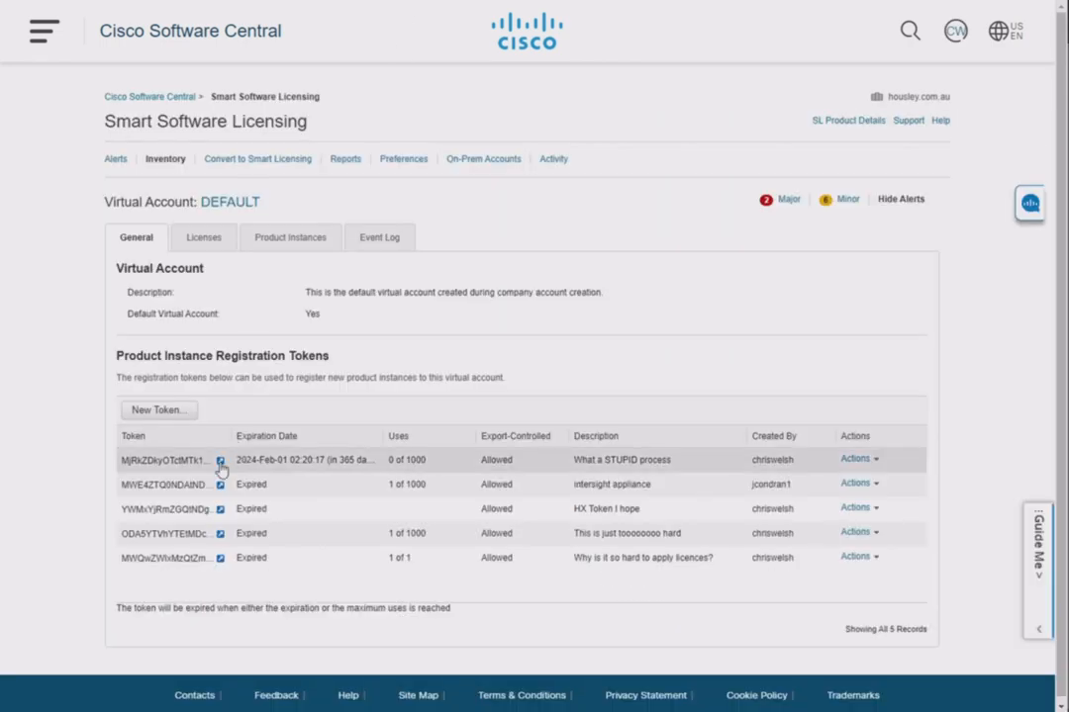
{"action": "left_click", "coordinate": [220, 461]}
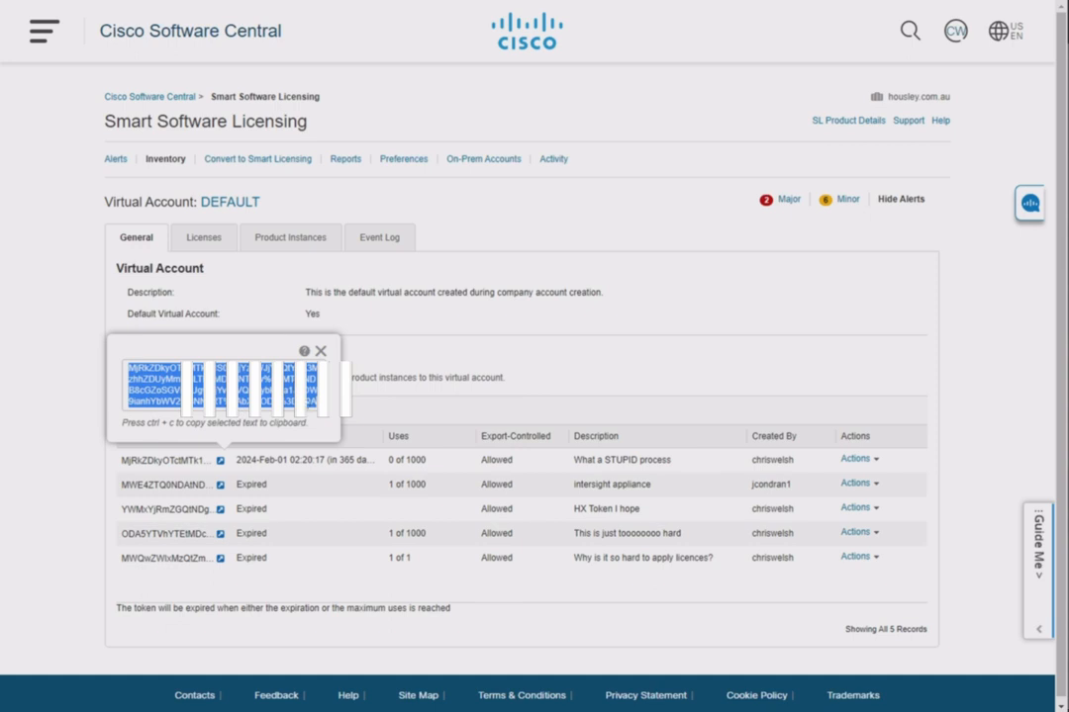
{"action": "right_click", "coordinate": [258, 388]}
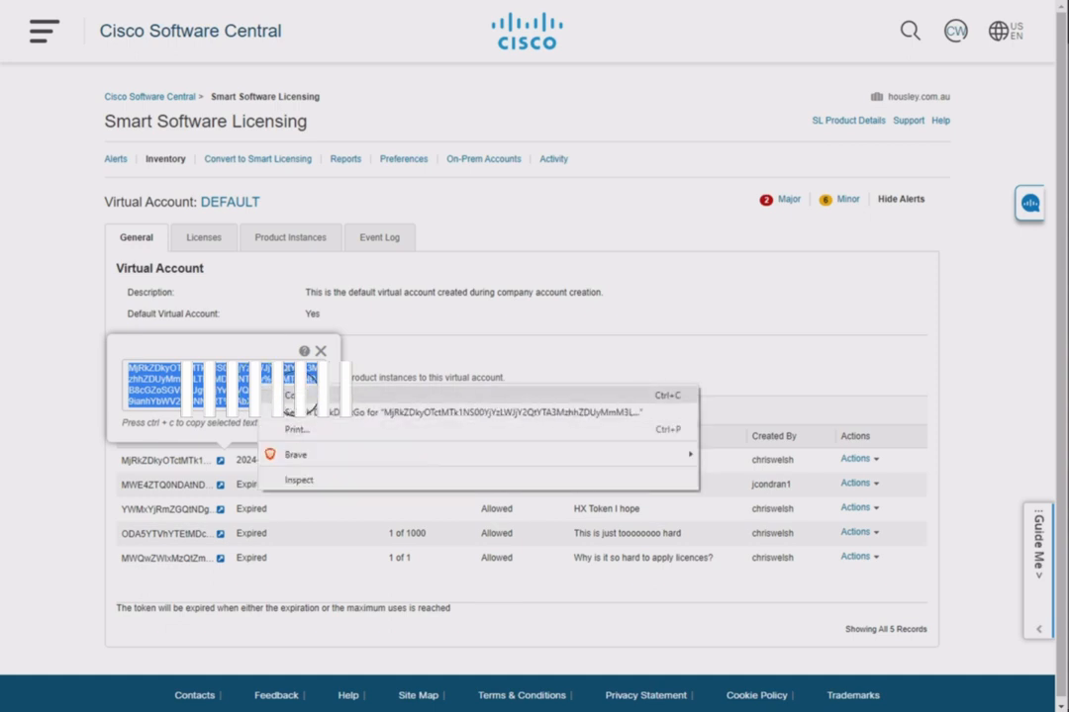
{"action": "left_click", "coordinate": [289, 396]}
Paste the registration token as the appliance's Authorization Code, register the license and finish the setup
{"action": "key", "text": "ctrl+shift+Tab"}
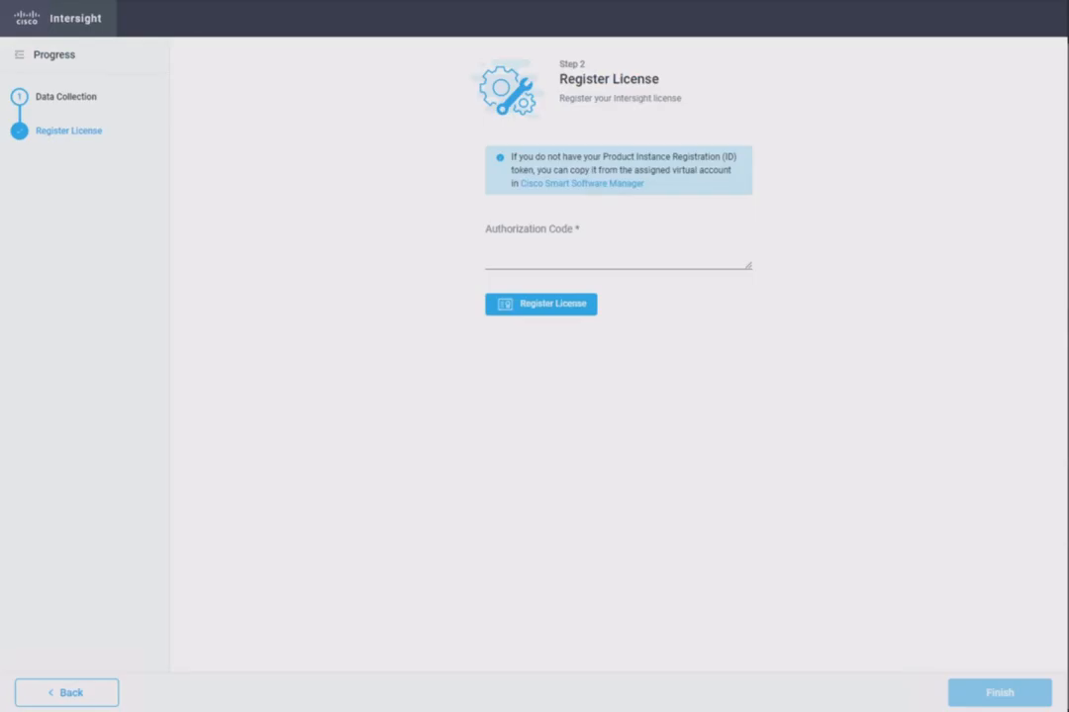
{"action": "right_click", "coordinate": [536, 253]}
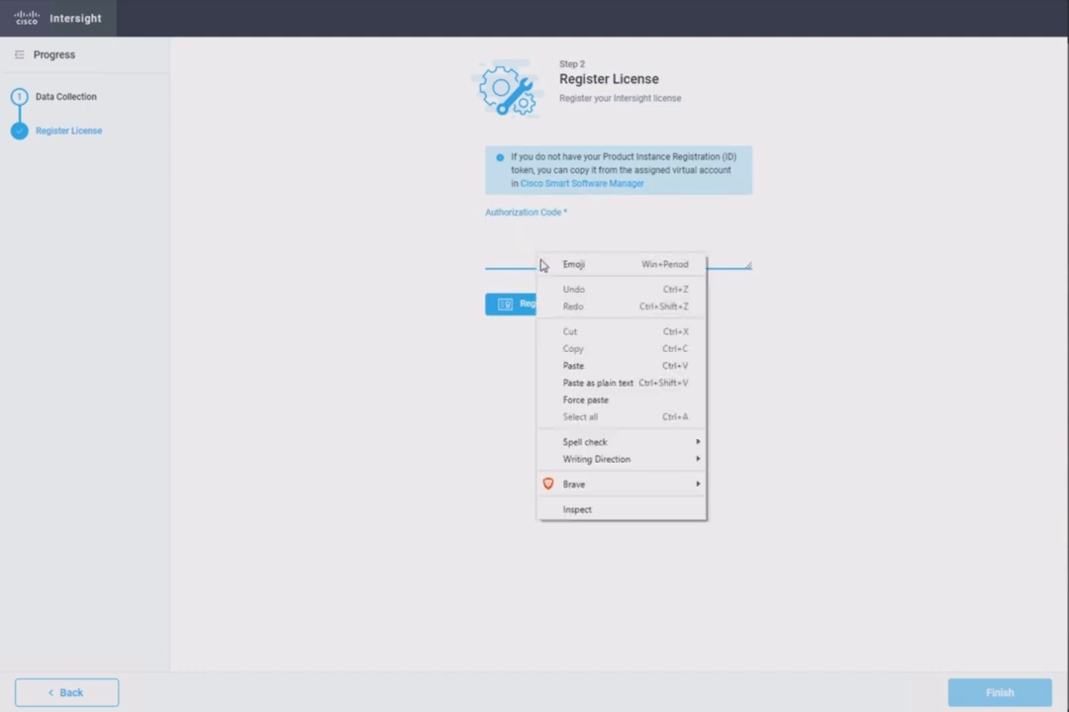
{"action": "left_click", "coordinate": [584, 365]}
{"action": "left_click", "coordinate": [549, 309]}
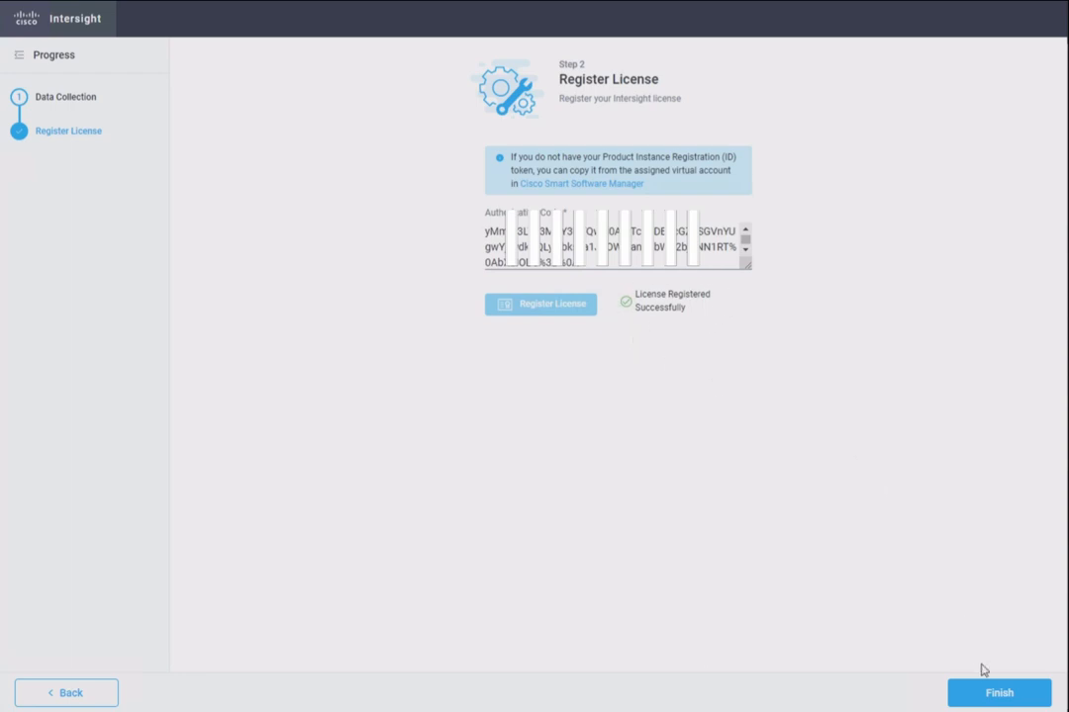
{"action": "left_click", "coordinate": [995, 697]}
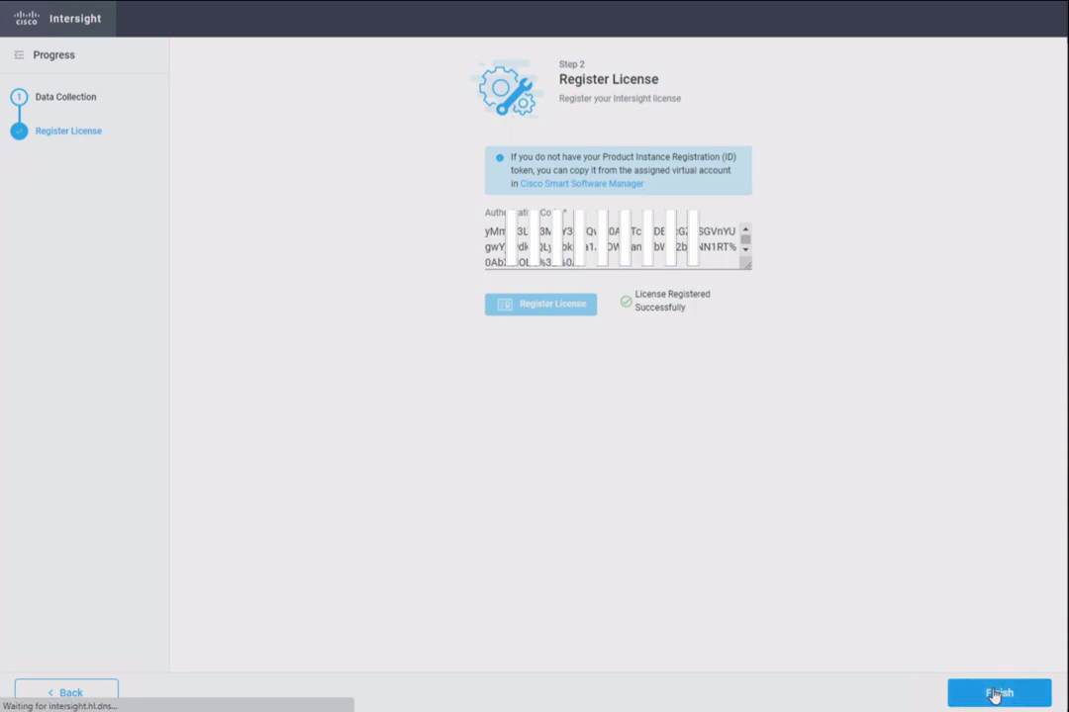
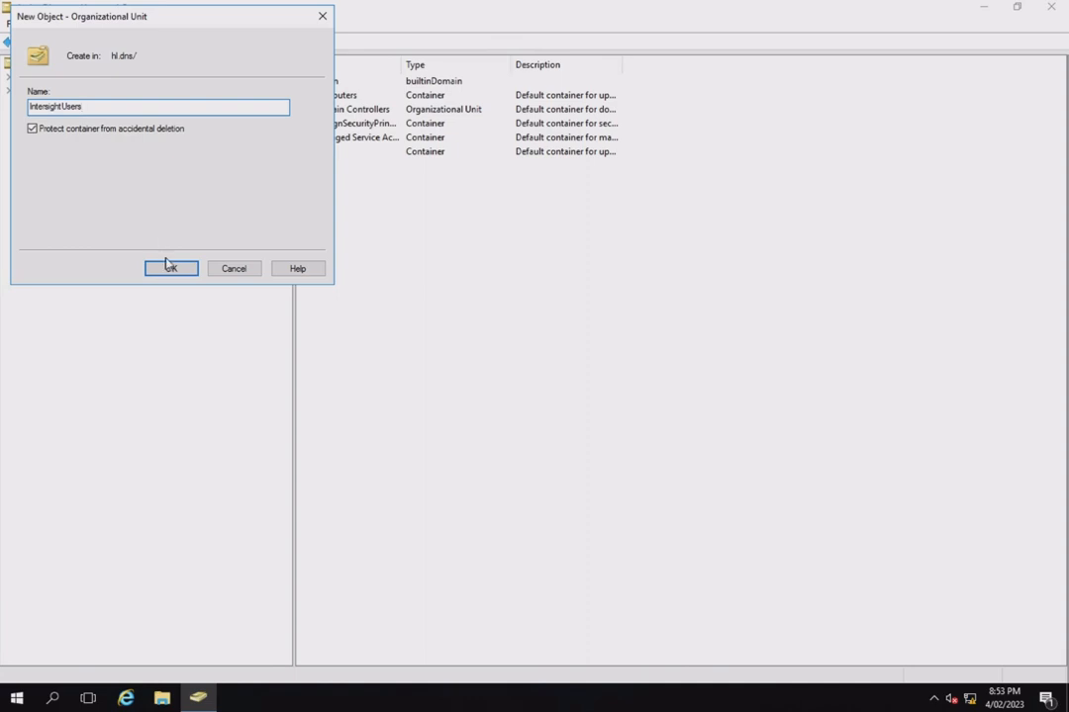
In Active Directory Users and Computers, create the IntersightUsers organizational unit in hl.dns and define a user inside it with first name and logon name binduser
{"action": "left_click", "coordinate": [170, 271]}
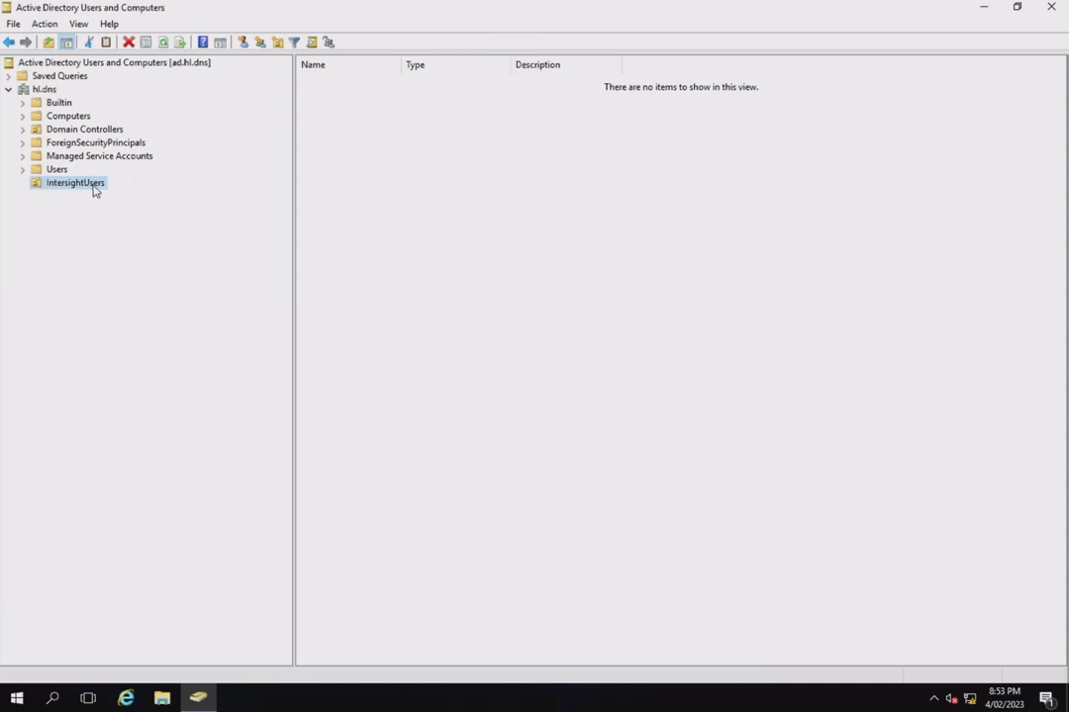
{"action": "right_click", "coordinate": [375, 191]}
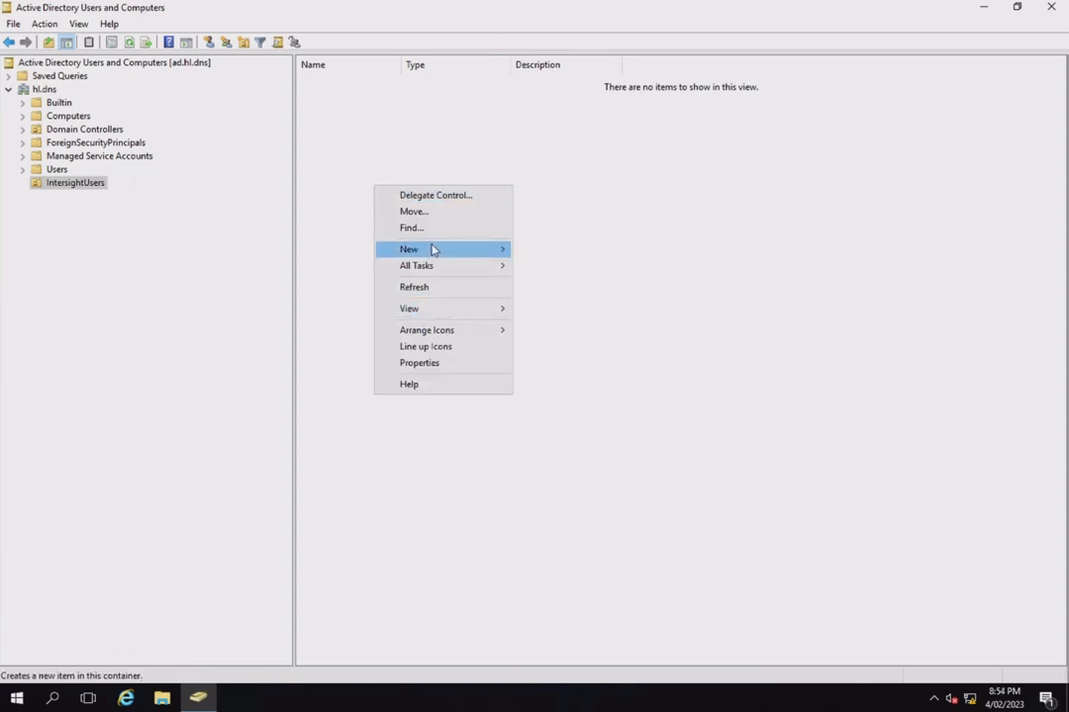
{"action": "mouse_move", "coordinate": [436, 248]}
{"action": "left_click", "coordinate": [562, 400]}
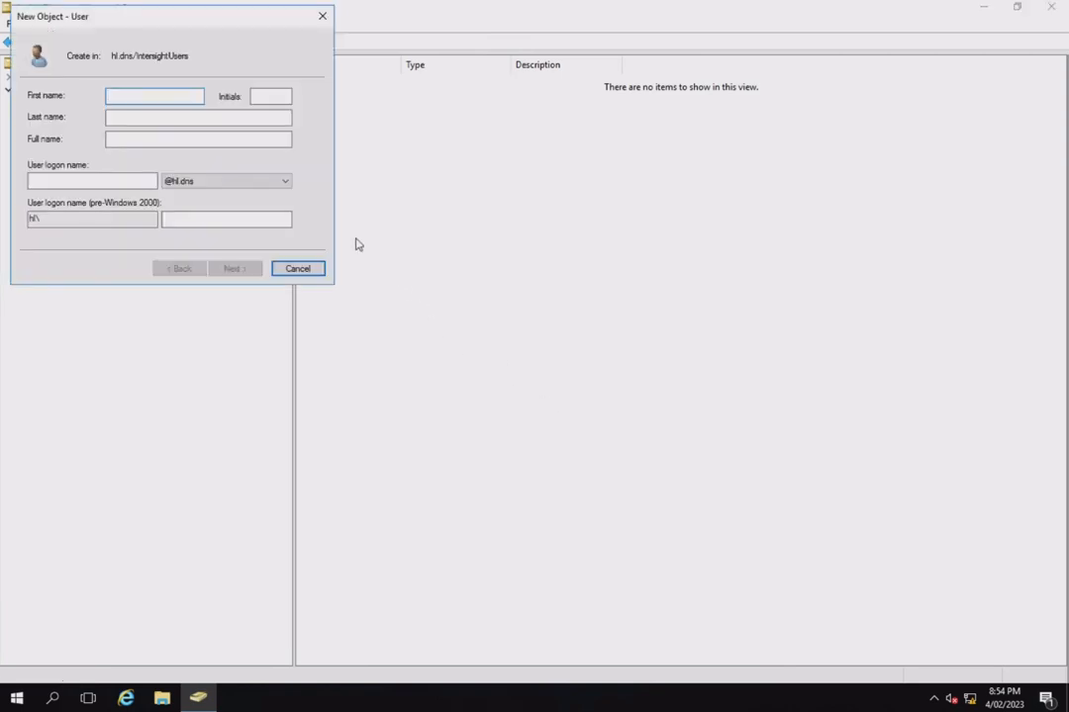
{"action": "type", "text": "binduser"}
{"action": "key", "text": "Tab"}
{"action": "key", "text": "Tab"}
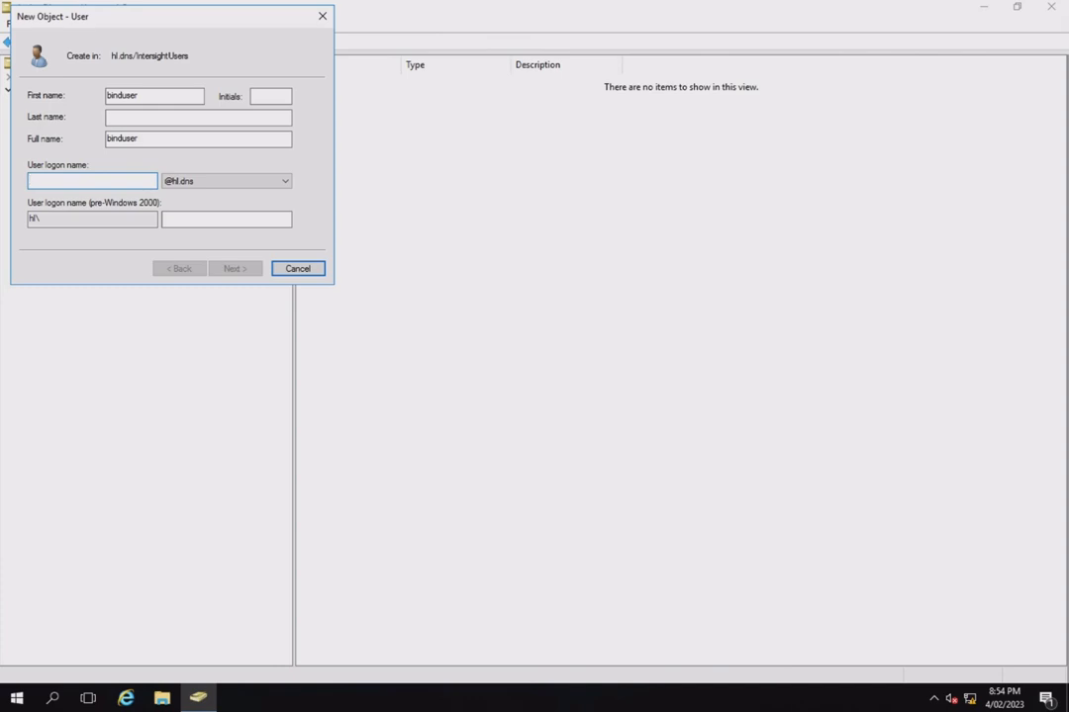
{"action": "type", "text": "binduser"}
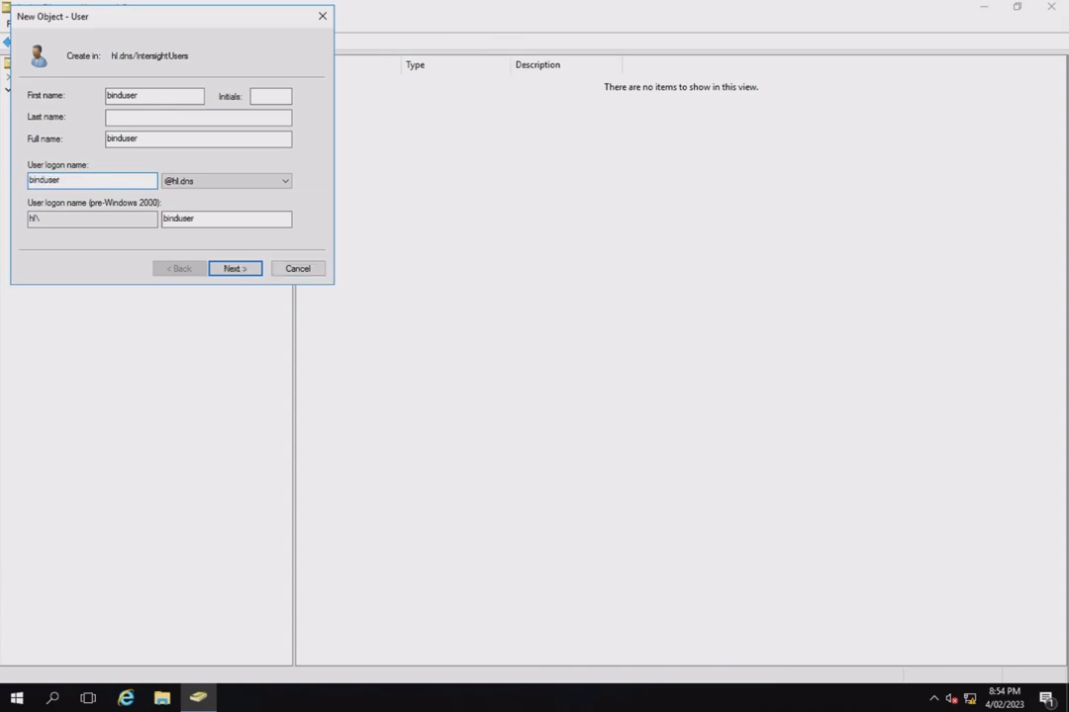
{"action": "key", "text": "Tab"}
{"action": "key", "text": "Tab"}
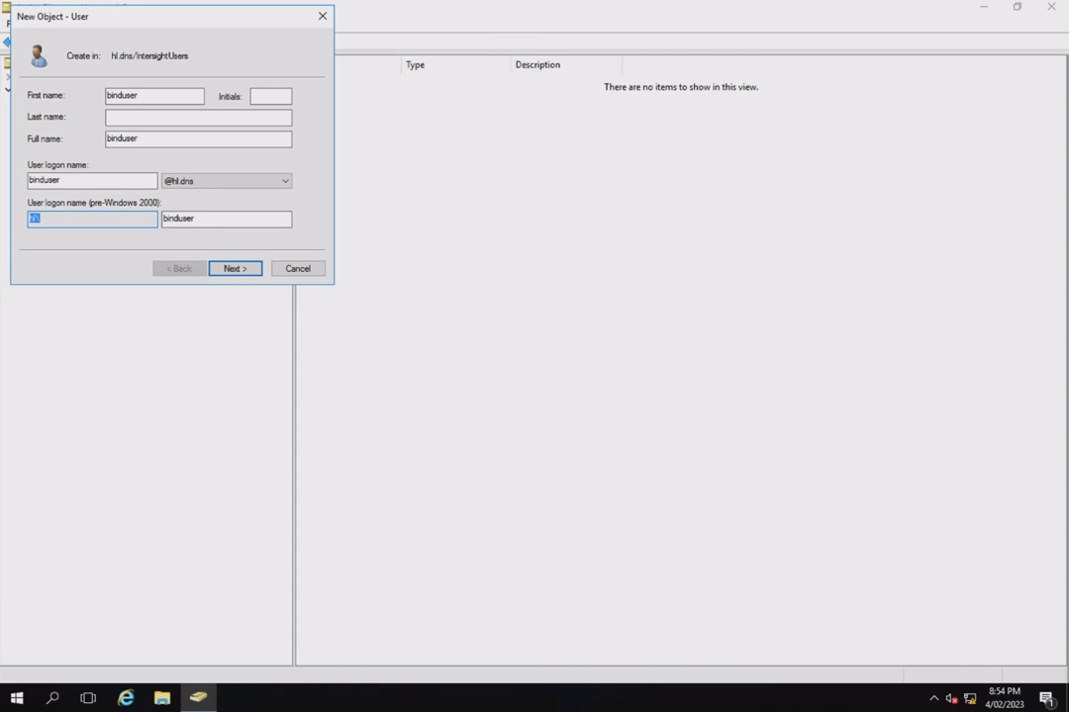
{"action": "left_click", "coordinate": [235, 270]}
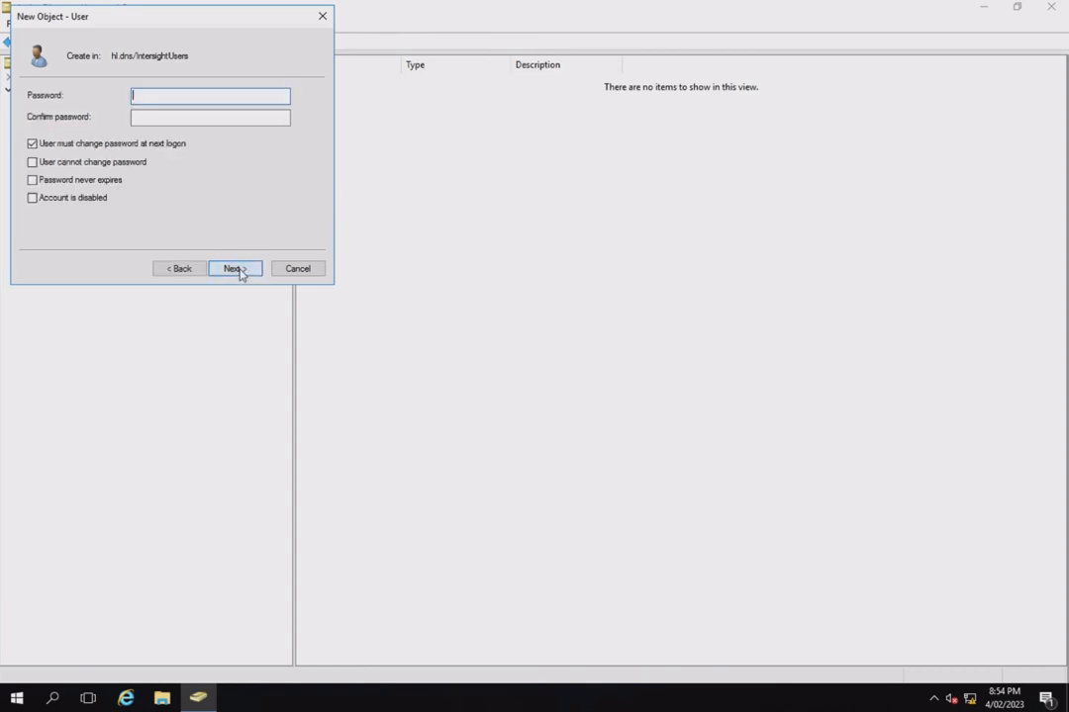
Enter and confirm binduser's password, turn off the forced change at next logon, set the password to never expire, and finish creating the user
{"action": "left_click", "coordinate": [164, 96]}
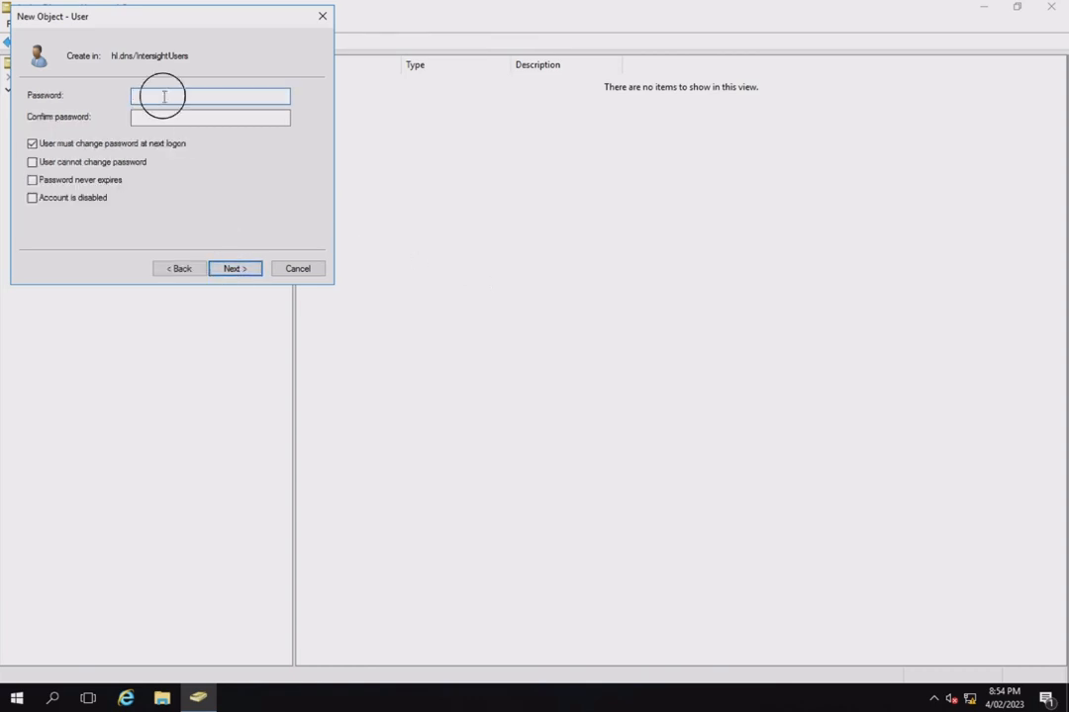
{"action": "left_click", "coordinate": [32, 144]}
{"action": "left_click", "coordinate": [32, 180]}
{"action": "left_click", "coordinate": [144, 94]}
{"action": "type", "text": "********"}
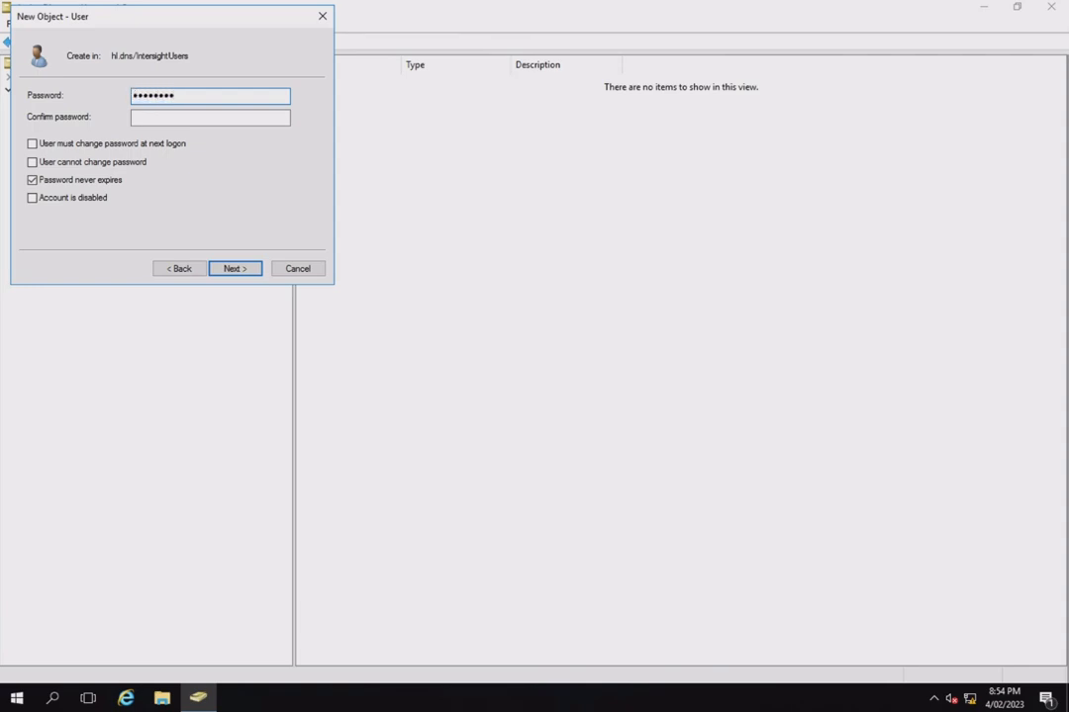
{"action": "left_click", "coordinate": [165, 118]}
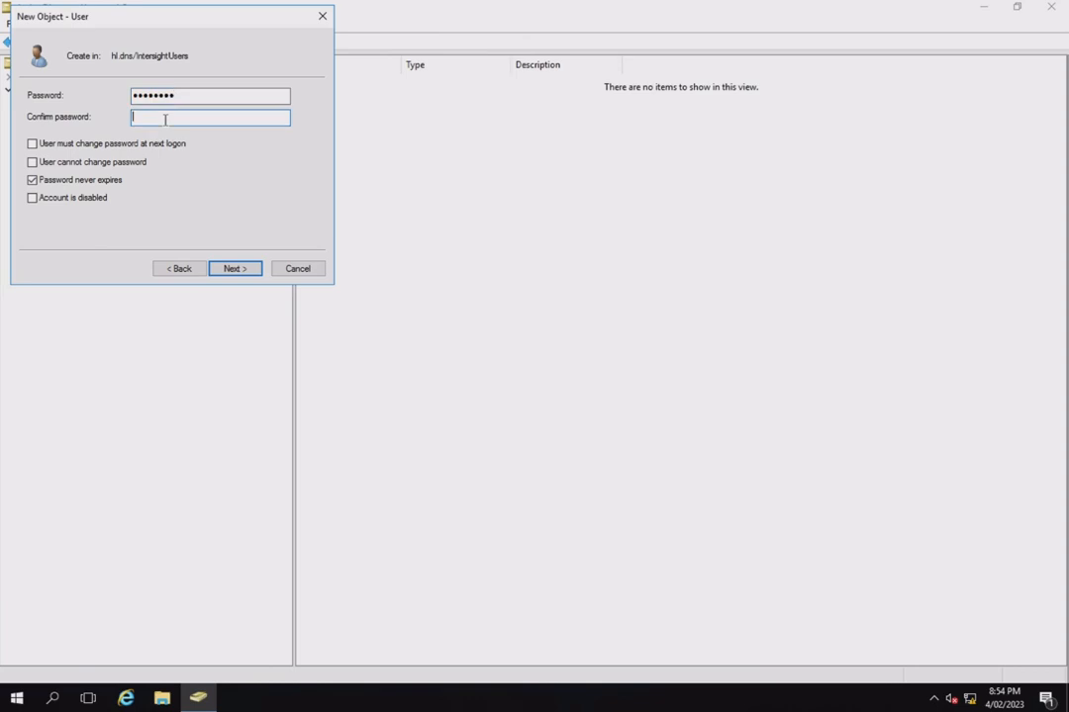
{"action": "type", "text": "********"}
{"action": "left_click", "coordinate": [235, 269]}
{"action": "left_click", "coordinate": [238, 271]}
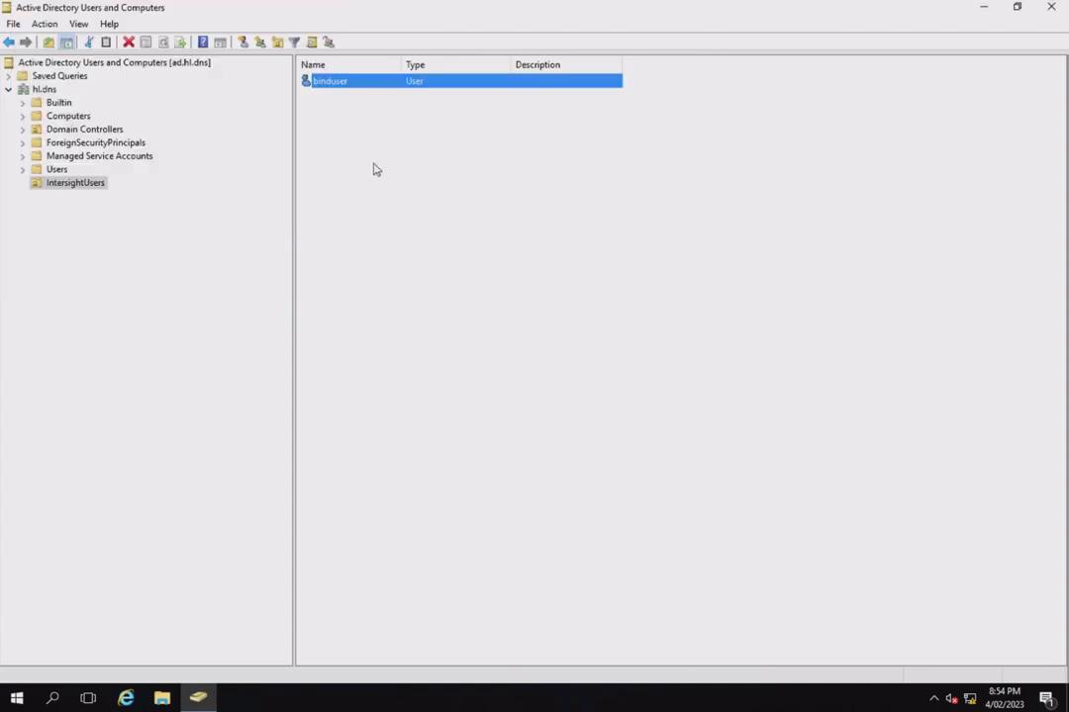
Create a global security group named UCSX.AdminGroup in the IntersightUsers organizational unit
{"action": "right_click", "coordinate": [349, 133]}
{"action": "right_click", "coordinate": [344, 129]}
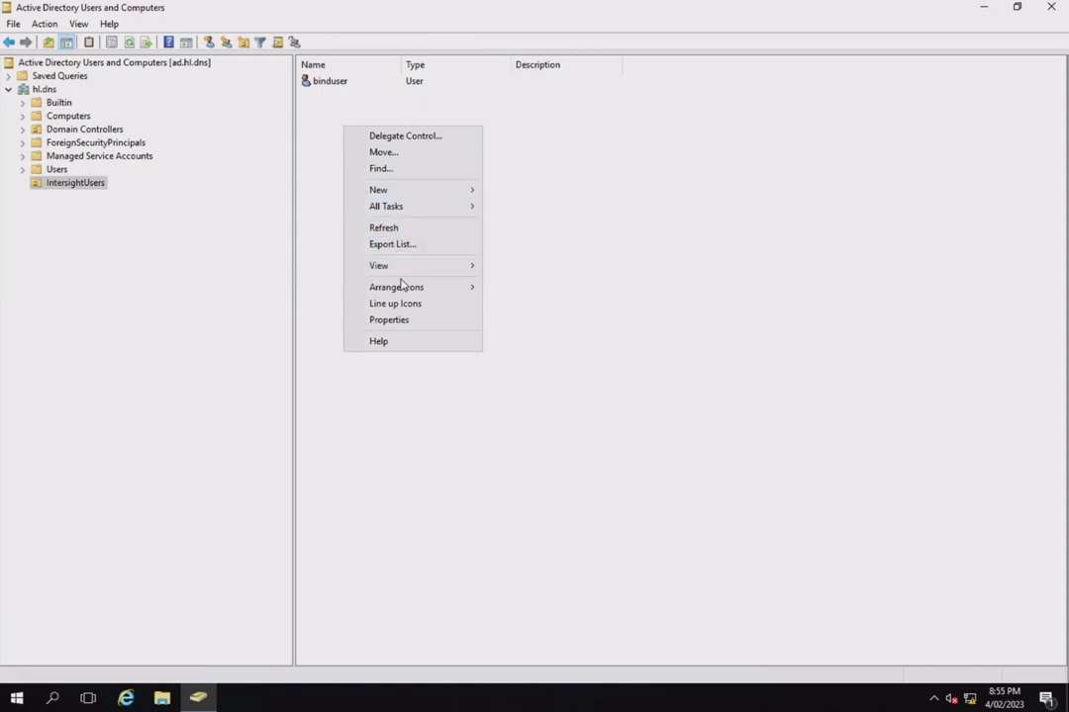
{"action": "mouse_move", "coordinate": [401, 287]}
{"action": "mouse_move", "coordinate": [404, 194]}
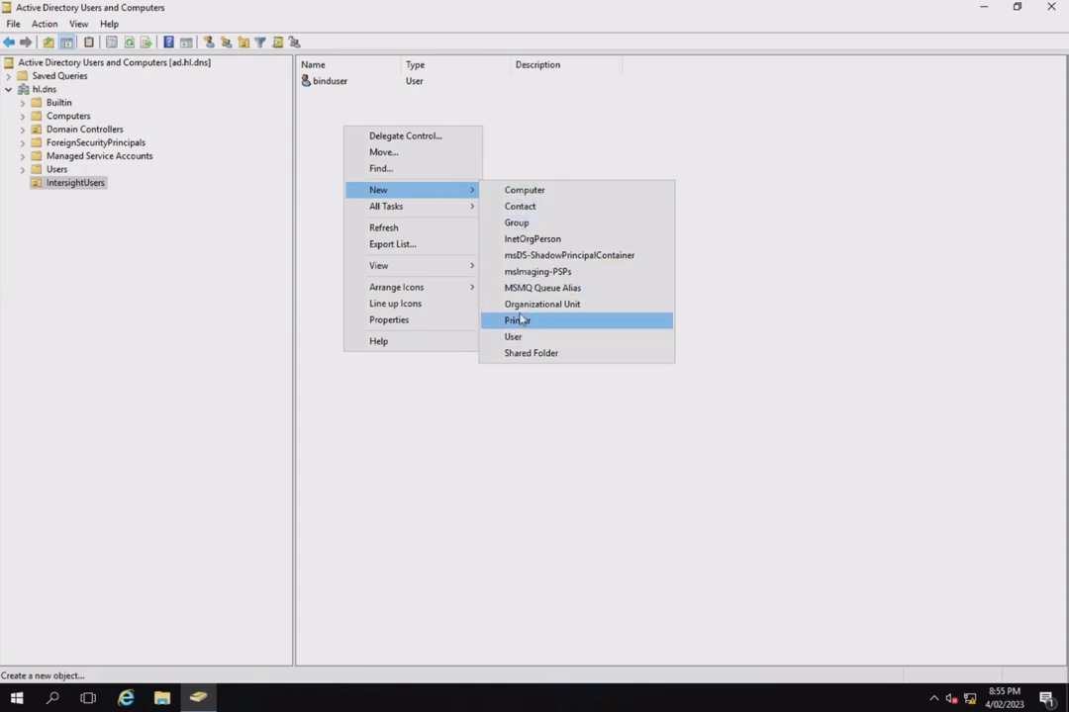
{"action": "left_click", "coordinate": [525, 225]}
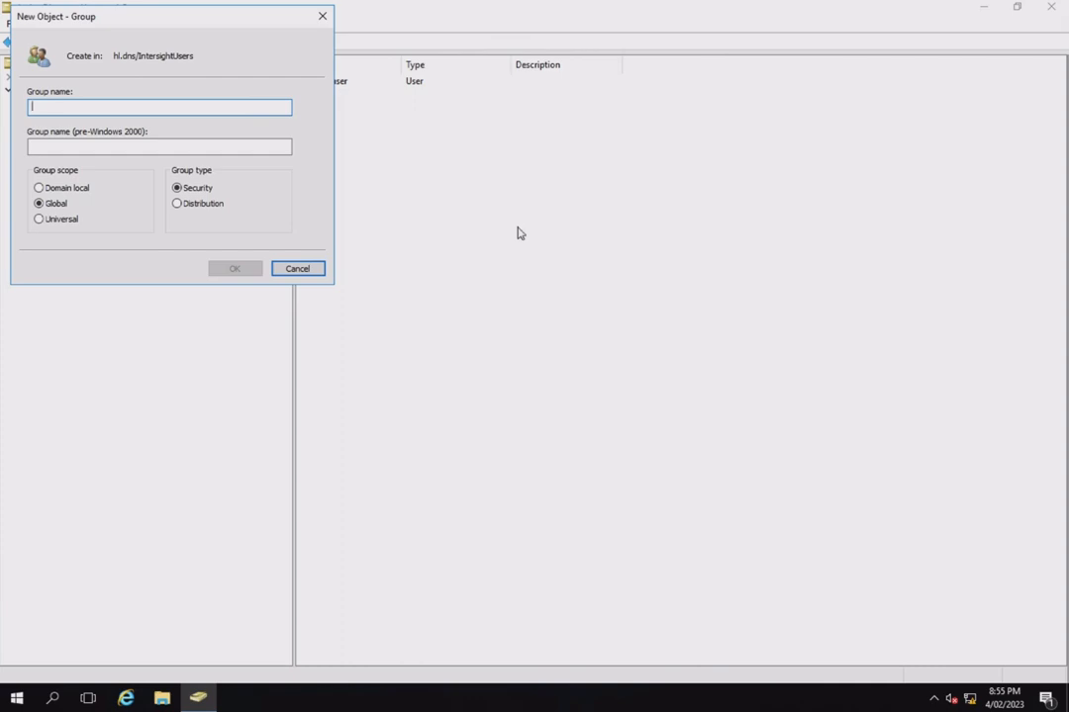
{"action": "type", "text": "UCSX"}
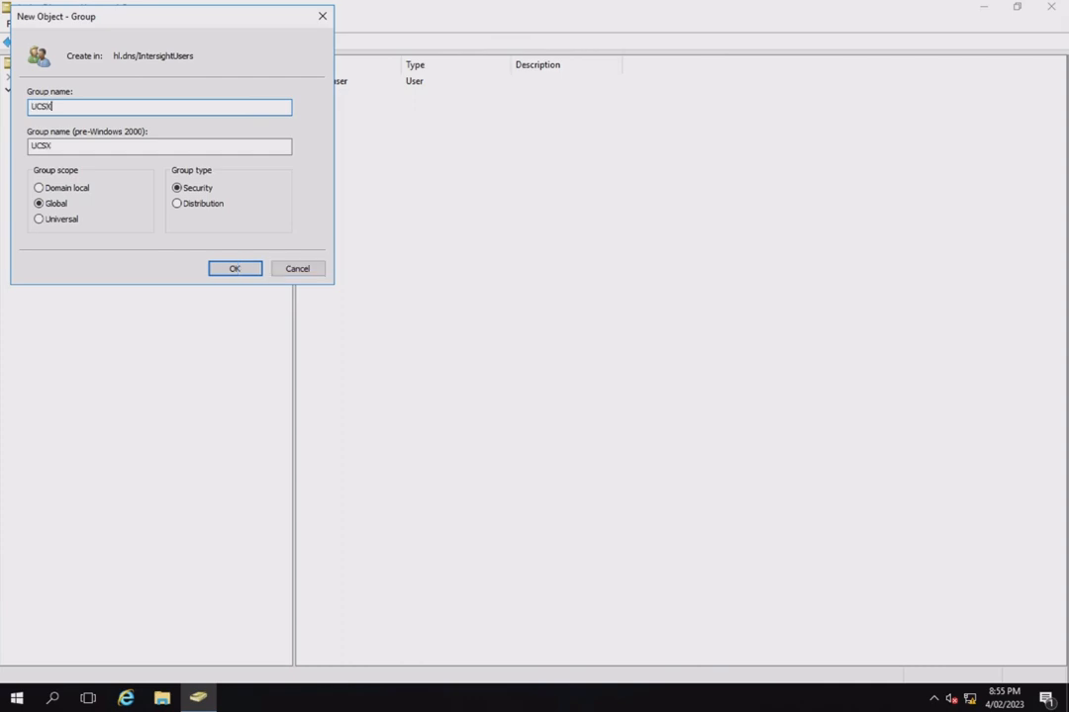
{"action": "type", "text": ".AdminGroup"}
{"action": "left_click", "coordinate": [238, 270]}
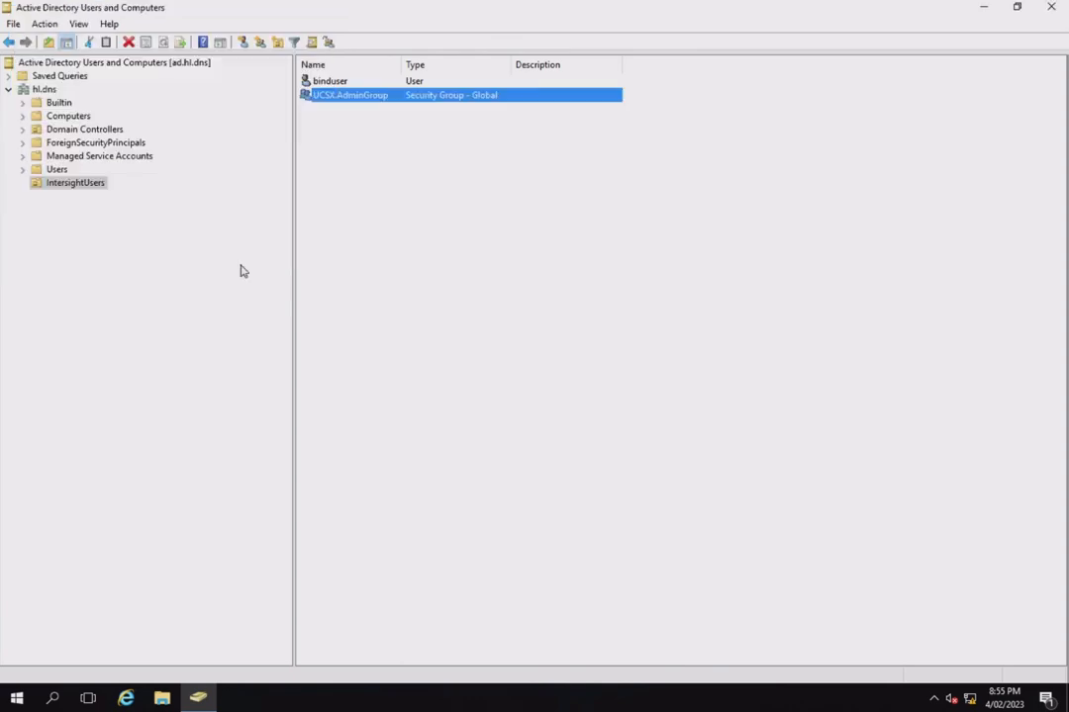
Create a global security group named UCSX.ViewerGroup in the IntersightUsers organizational unit
{"action": "right_click", "coordinate": [385, 167]}
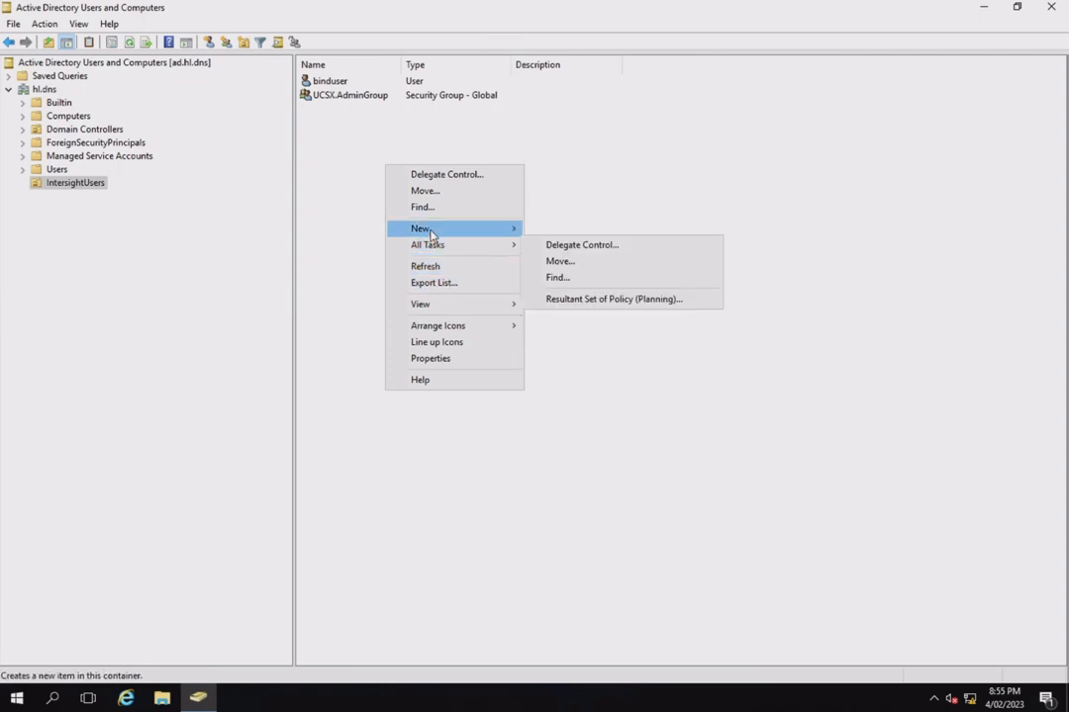
{"action": "mouse_move", "coordinate": [441, 235]}
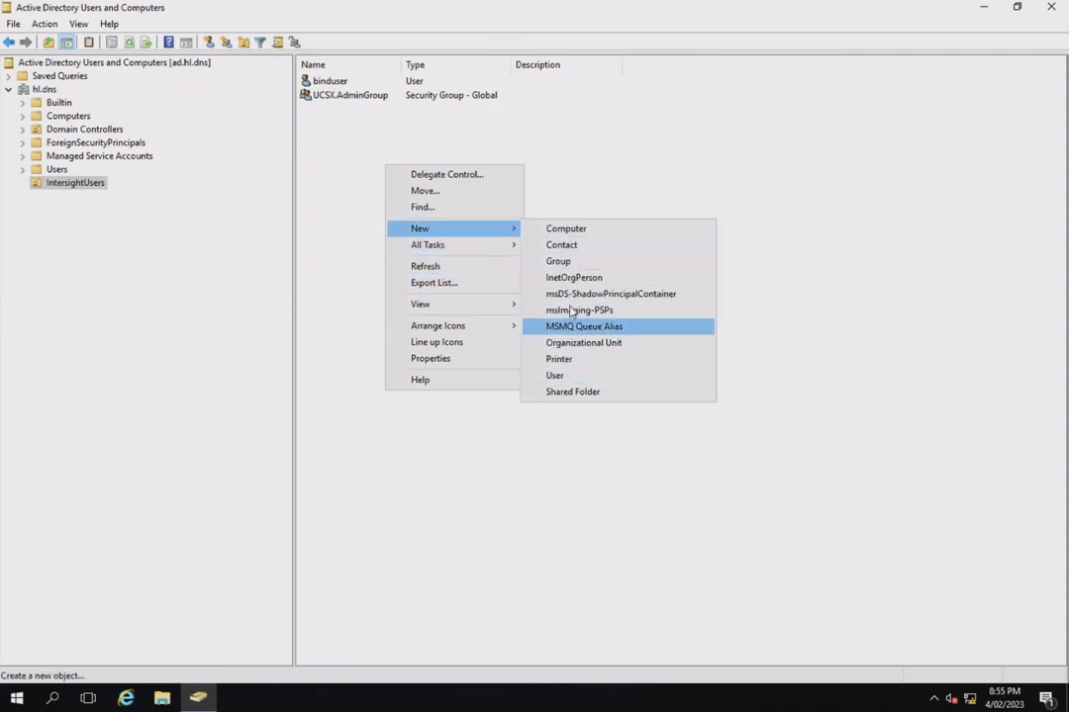
{"action": "left_click", "coordinate": [560, 261]}
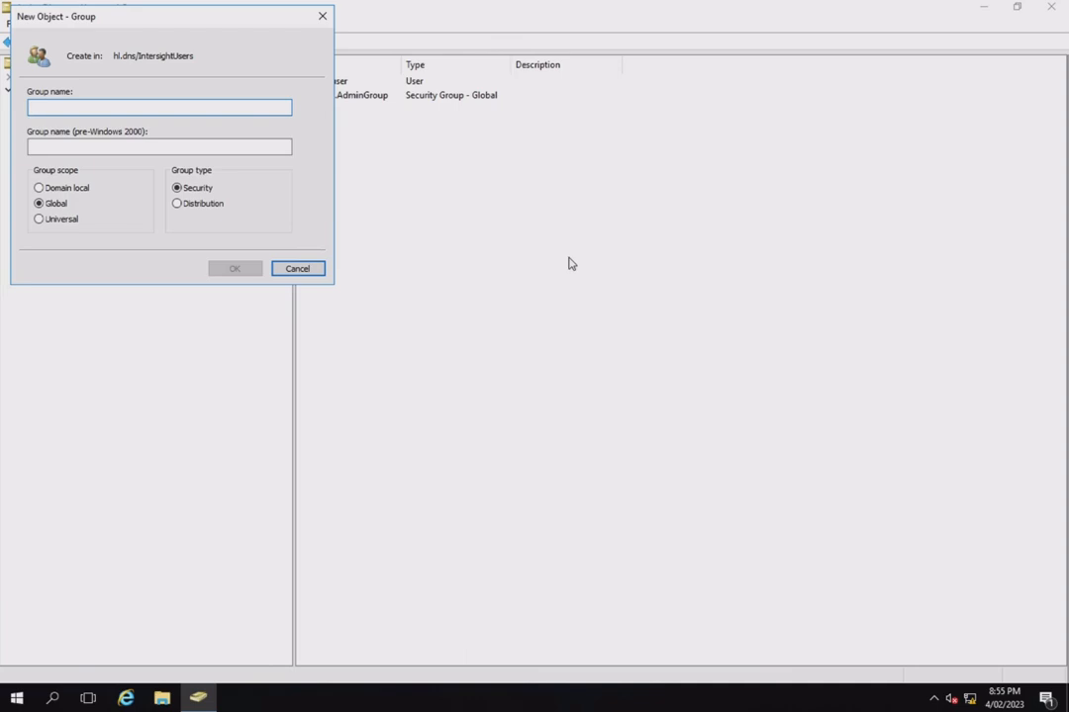
{"action": "type", "text": "UCSX"}
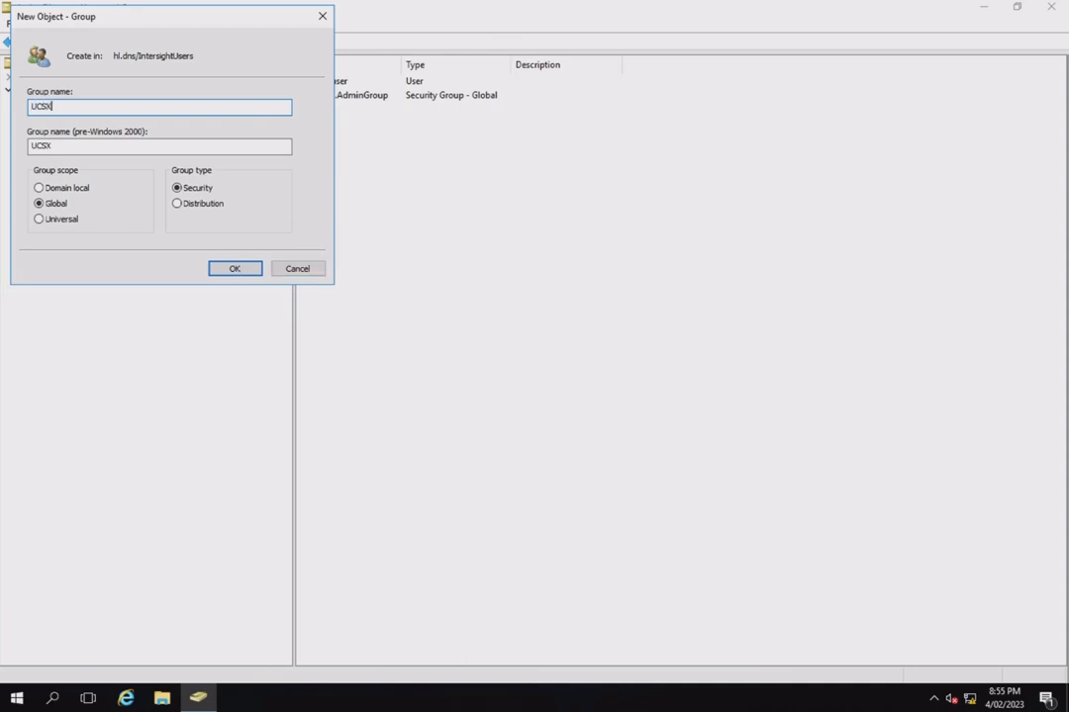
{"action": "type", "text": ".ViewerGroup"}
{"action": "key", "text": "BackSpace"}
{"action": "key", "text": "BackSpace"}
{"action": "key", "text": "BackSpace"}
{"action": "type", "text": "oup"}
{"action": "left_click", "coordinate": [245, 270]}
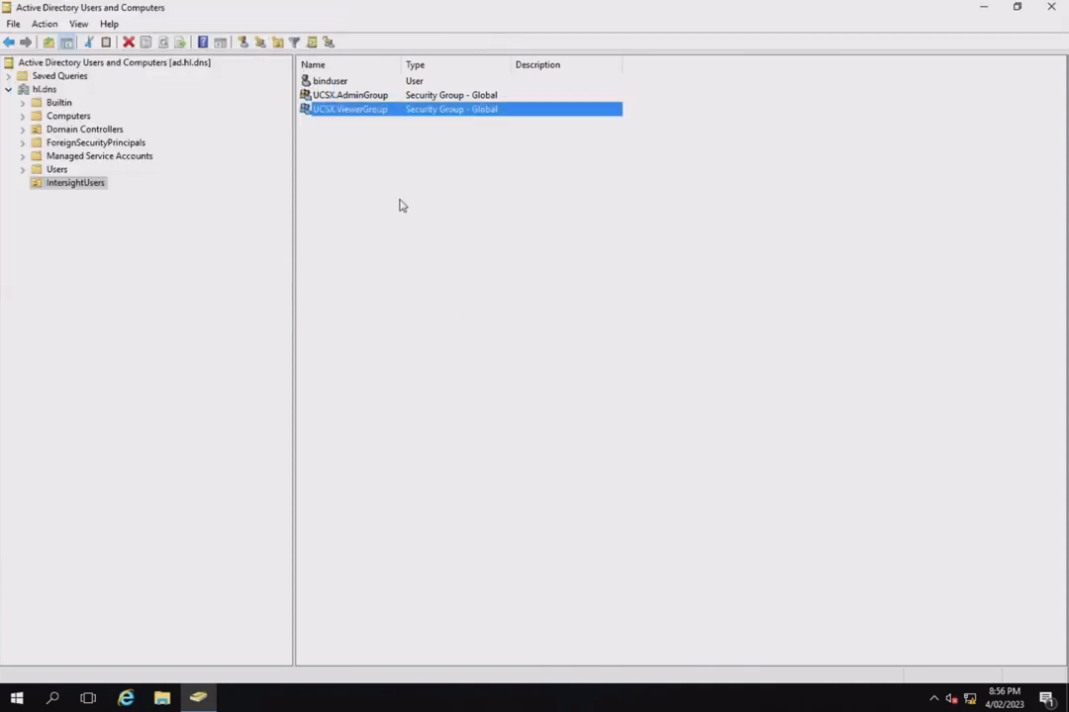
Add the viewer's hl.dns user account as a member of UCSX.ViewerGroup by entering its logon name, and save the group properties
{"action": "right_click", "coordinate": [341, 118]}
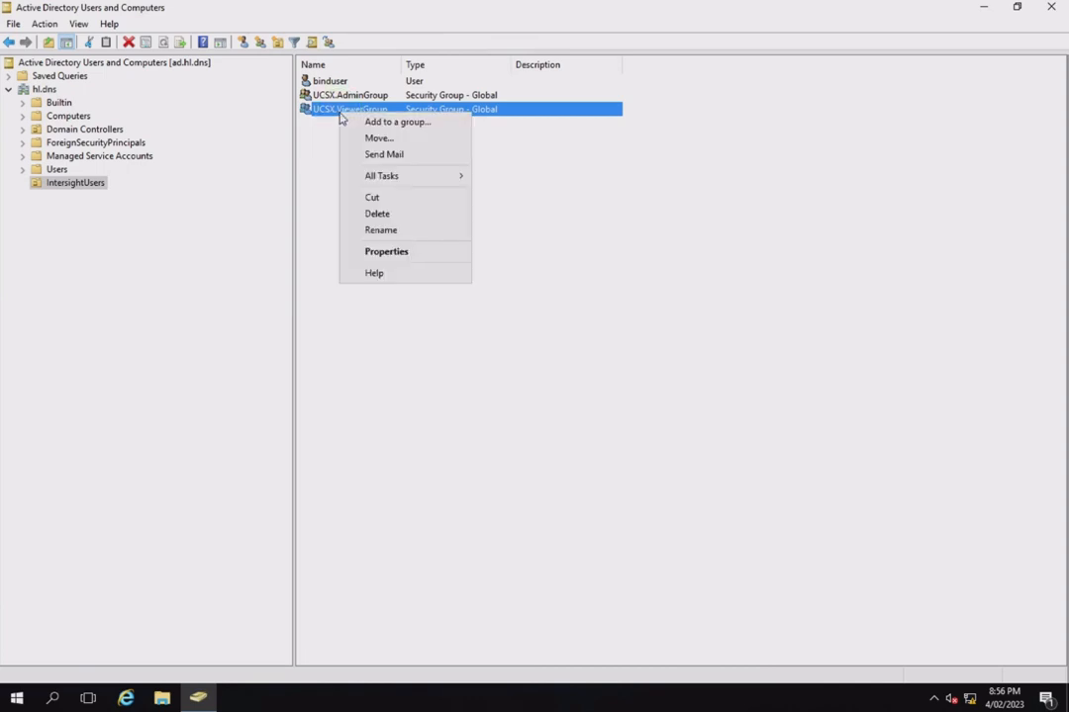
{"action": "left_click", "coordinate": [402, 254]}
{"action": "left_click", "coordinate": [647, 85]}
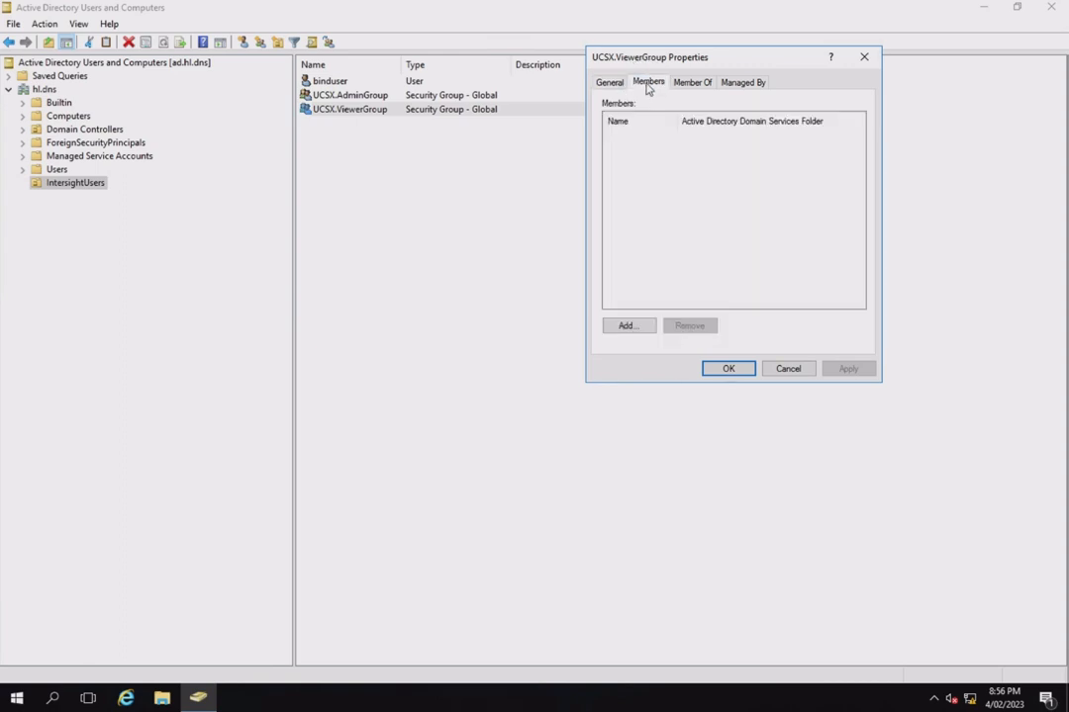
{"action": "left_click", "coordinate": [628, 327]}
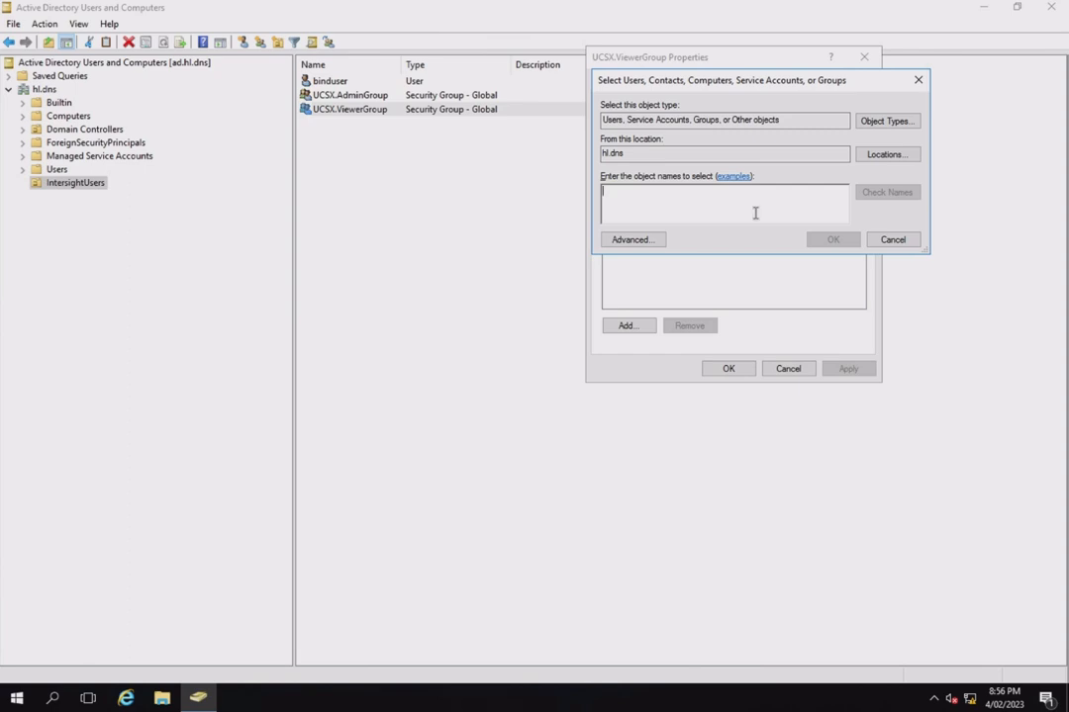
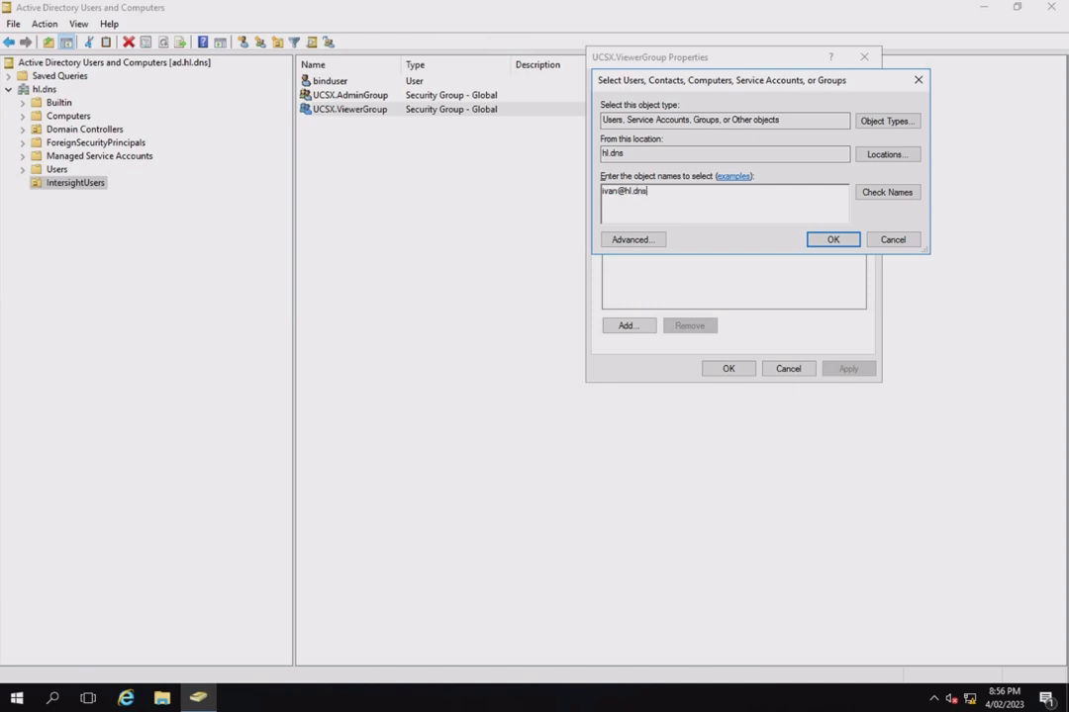
{"action": "left_click", "coordinate": [834, 239]}
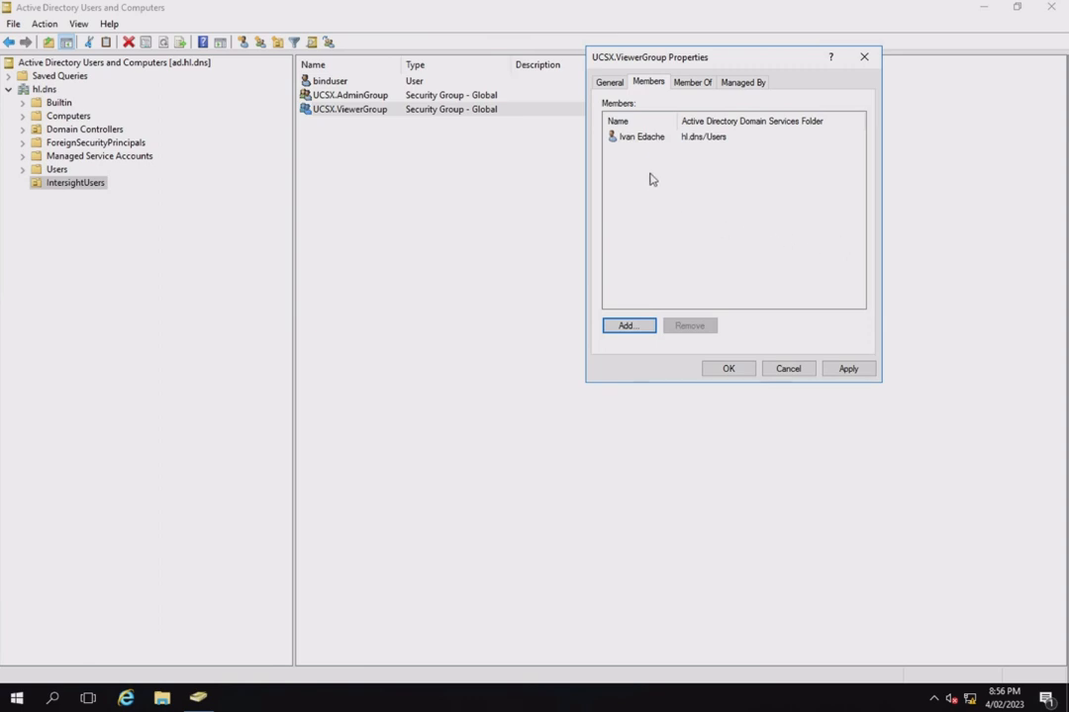
{"action": "left_click", "coordinate": [728, 369]}
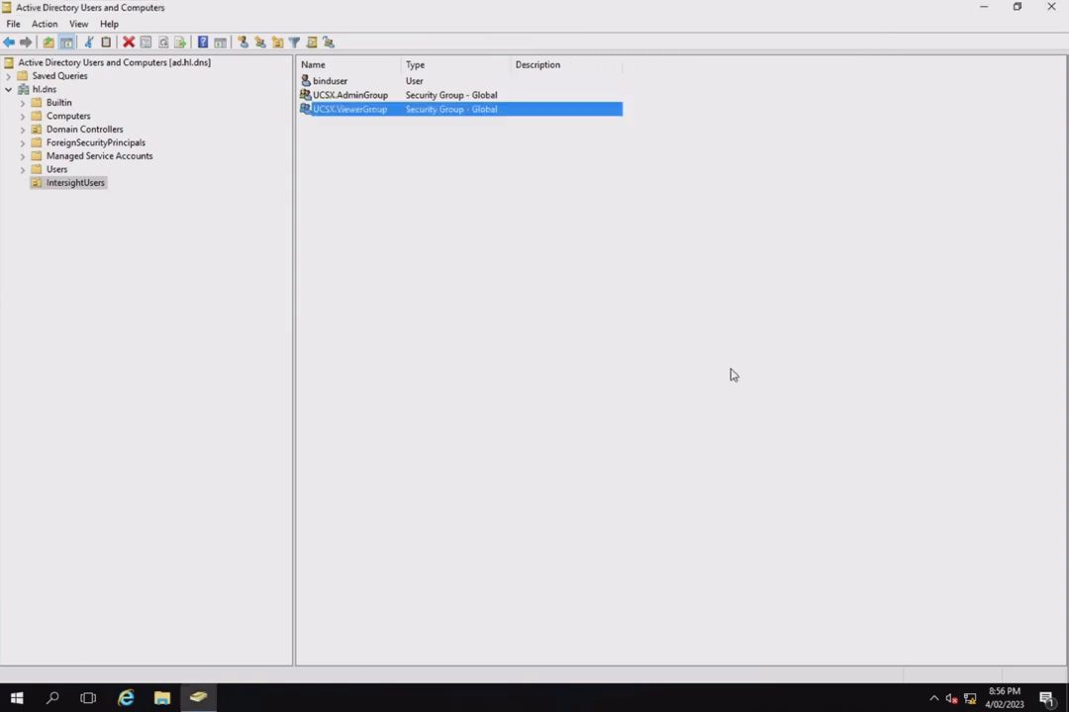
Add the administrator's hl.dns user account as a member of UCSX.AdminGroup by entering its logon name, and save the group properties
{"action": "left_click", "coordinate": [367, 97]}
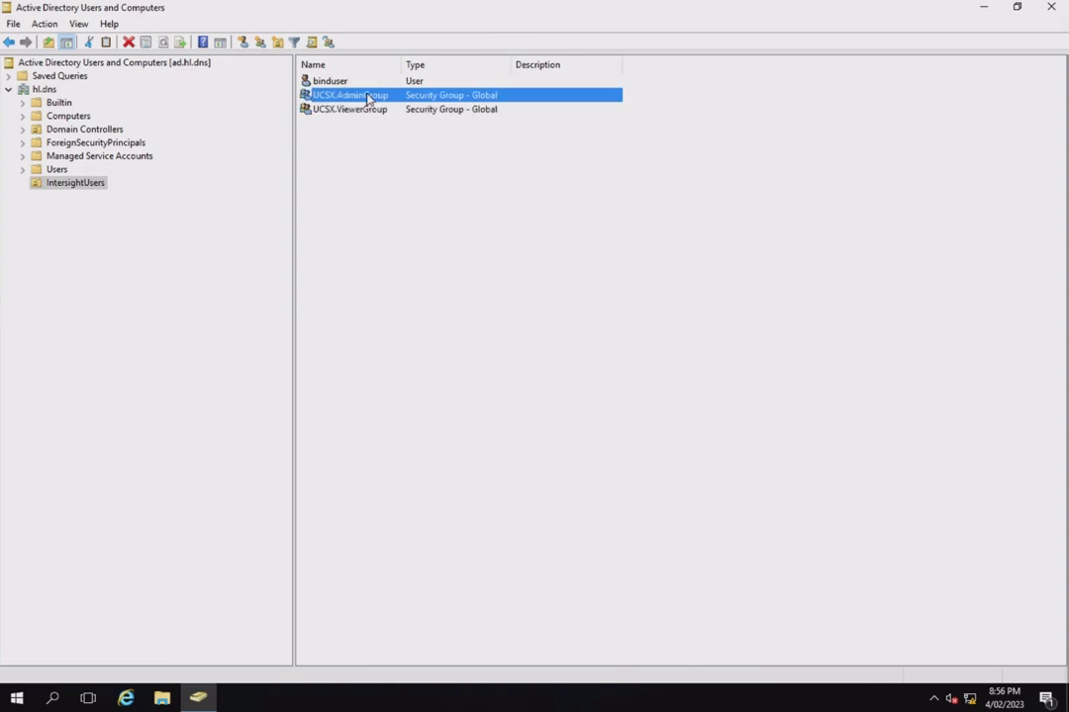
{"action": "right_click", "coordinate": [367, 97]}
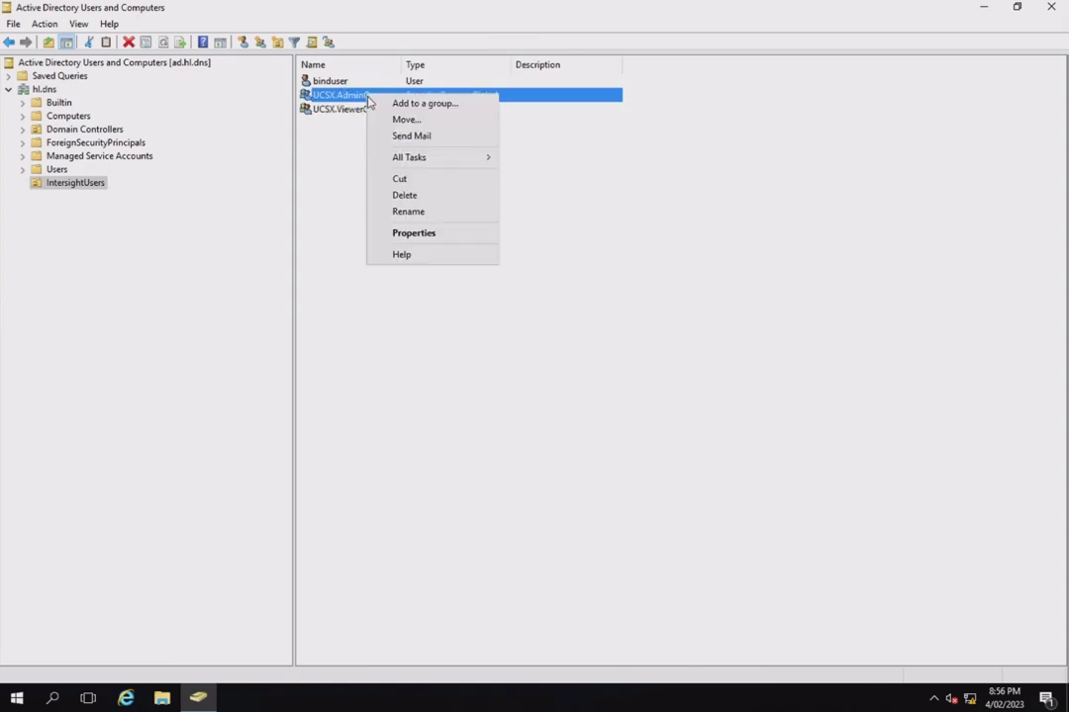
{"action": "left_click", "coordinate": [406, 233]}
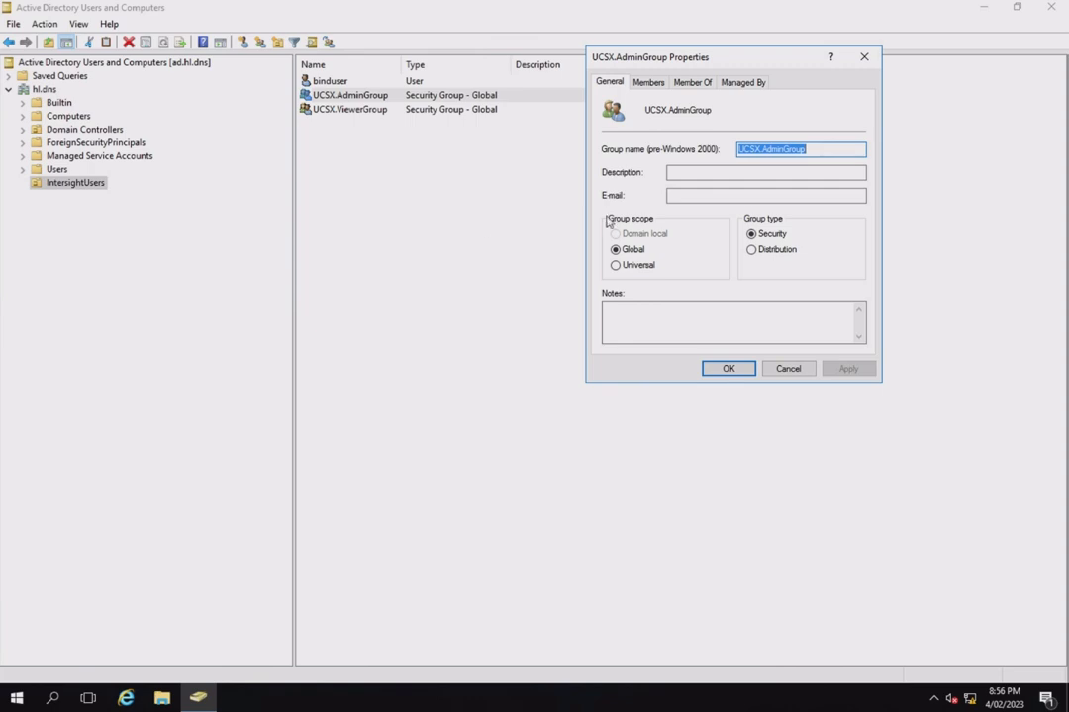
{"action": "left_click", "coordinate": [649, 84]}
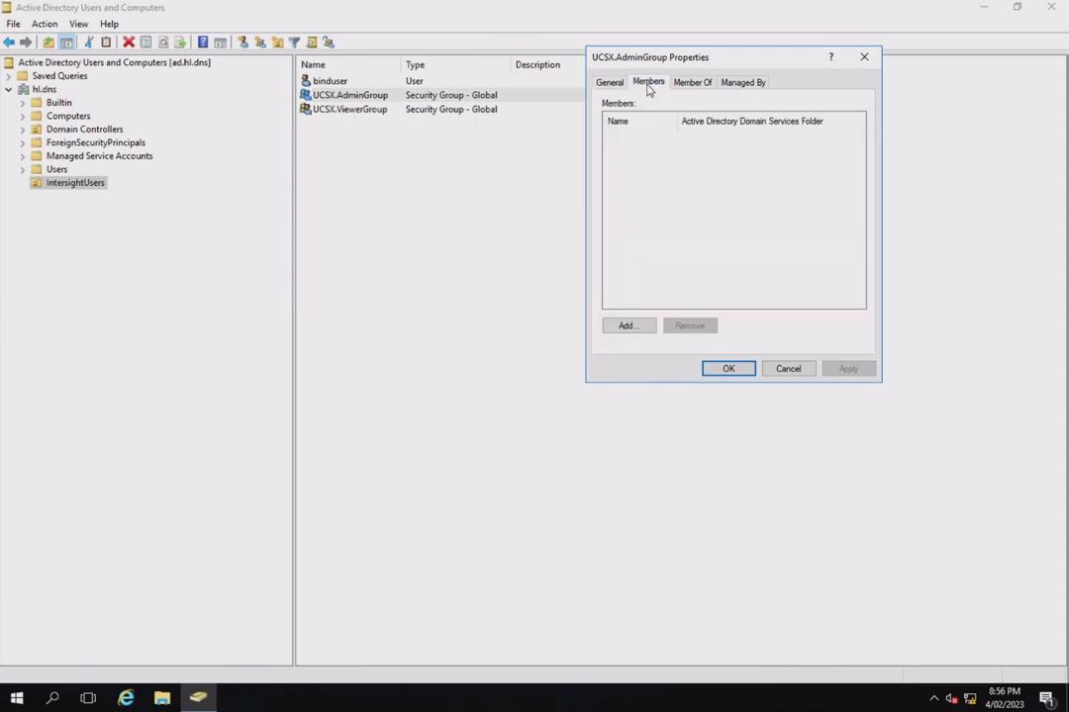
{"action": "left_click", "coordinate": [629, 328]}
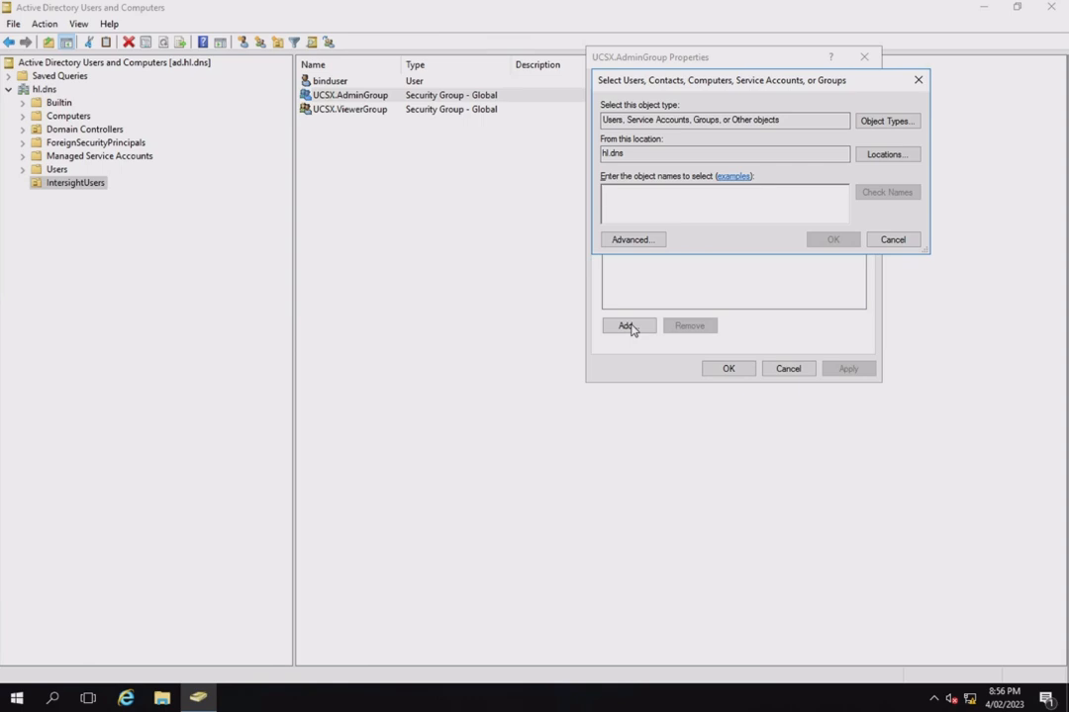
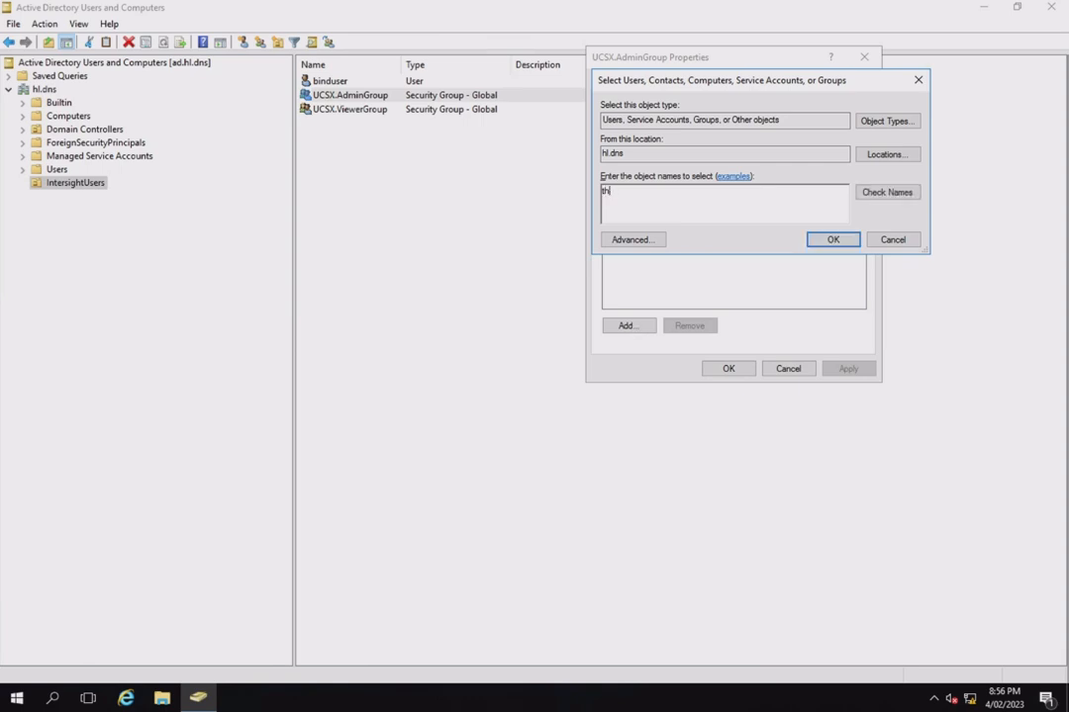
{"action": "left_click", "coordinate": [832, 242]}
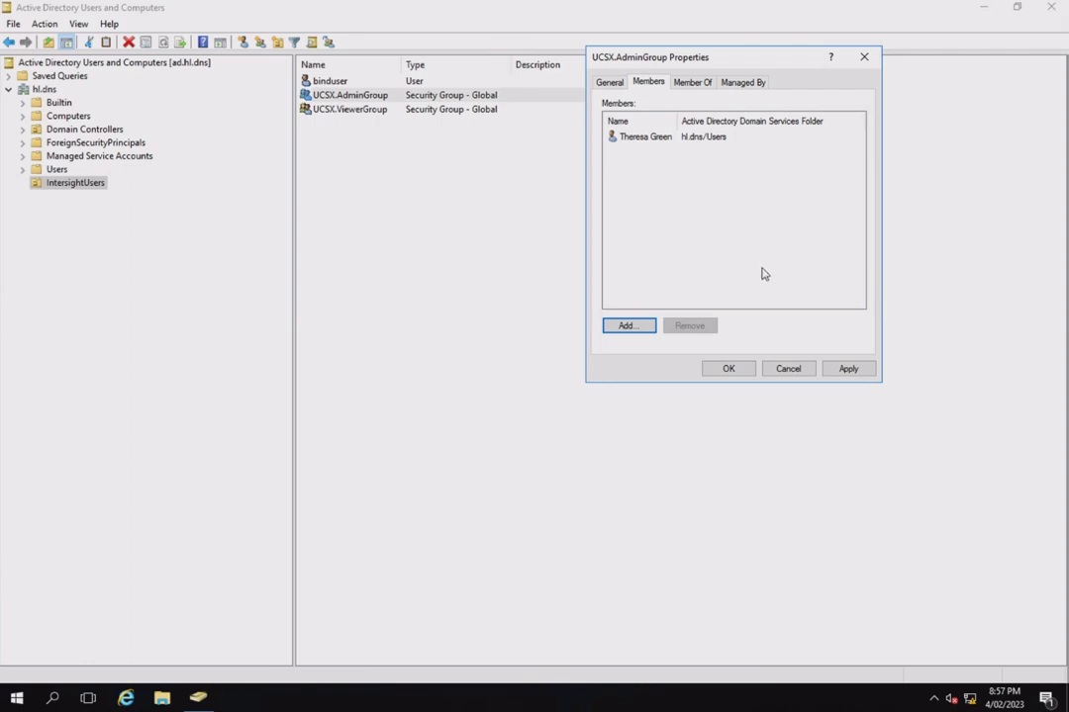
{"action": "left_click", "coordinate": [728, 369]}
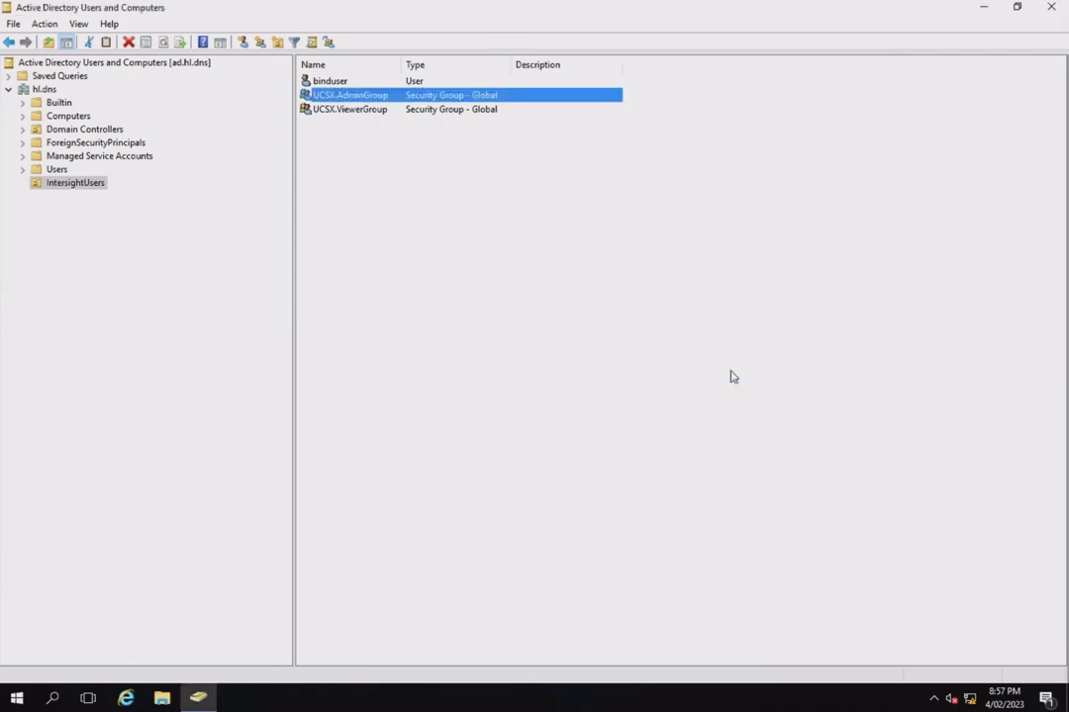